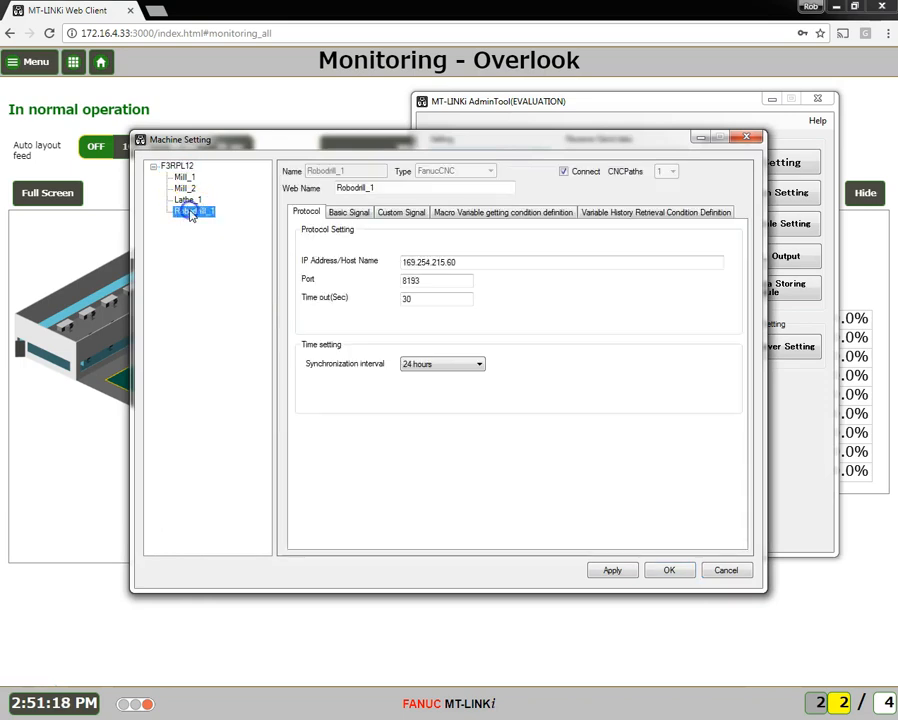
View the management options available for the Robodrill_1 machine and close the machine settings.
right_click(192, 214)
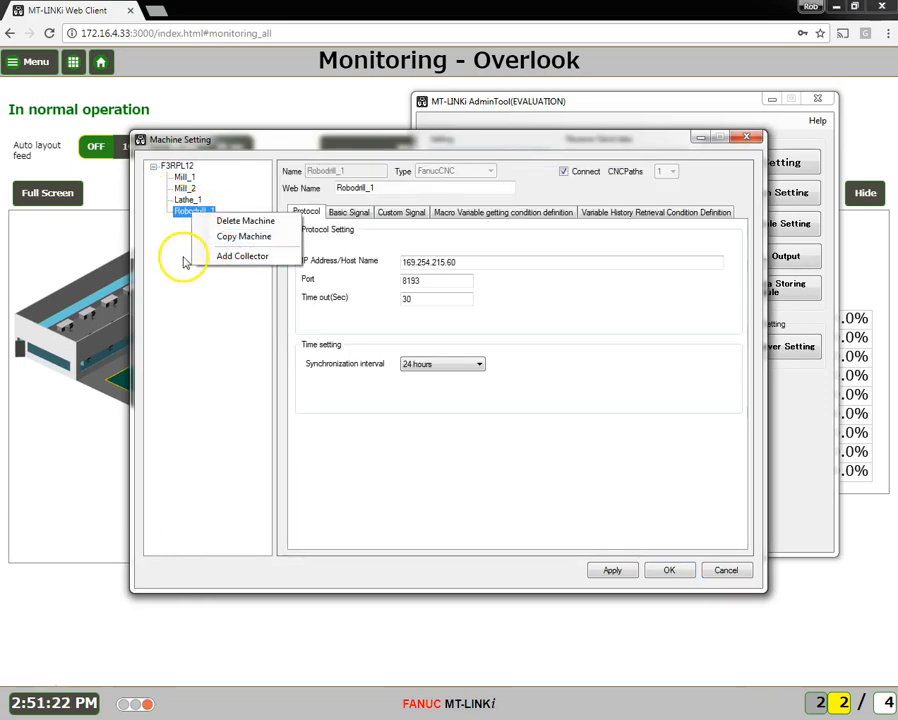
left_click(672, 573)
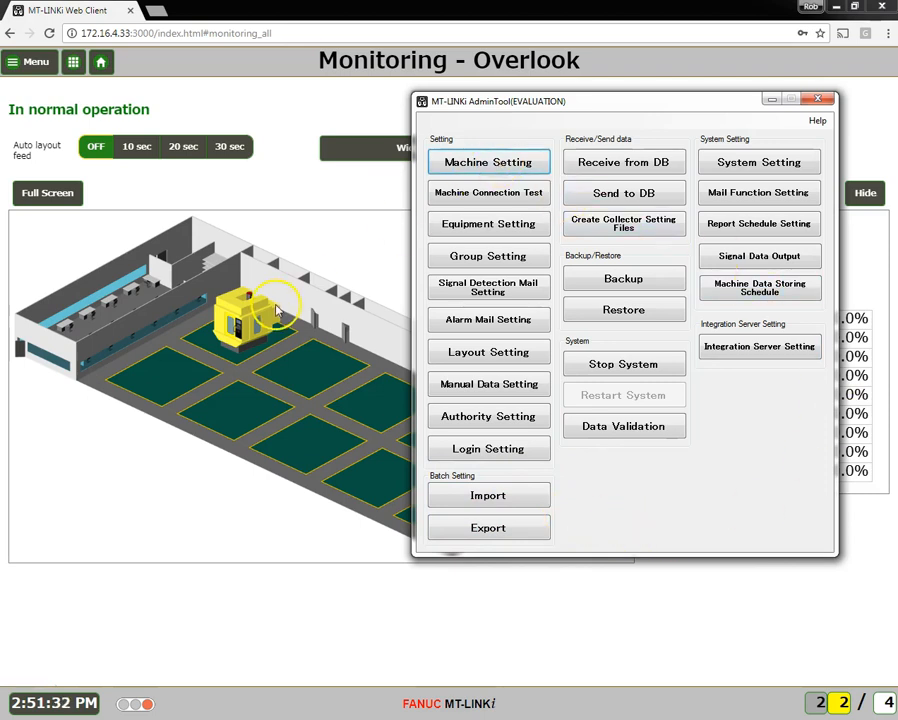
Open the outlier detection setting for the Override signal among Robodrill_1's basic signals in the machine settings.
left_click(488, 163)
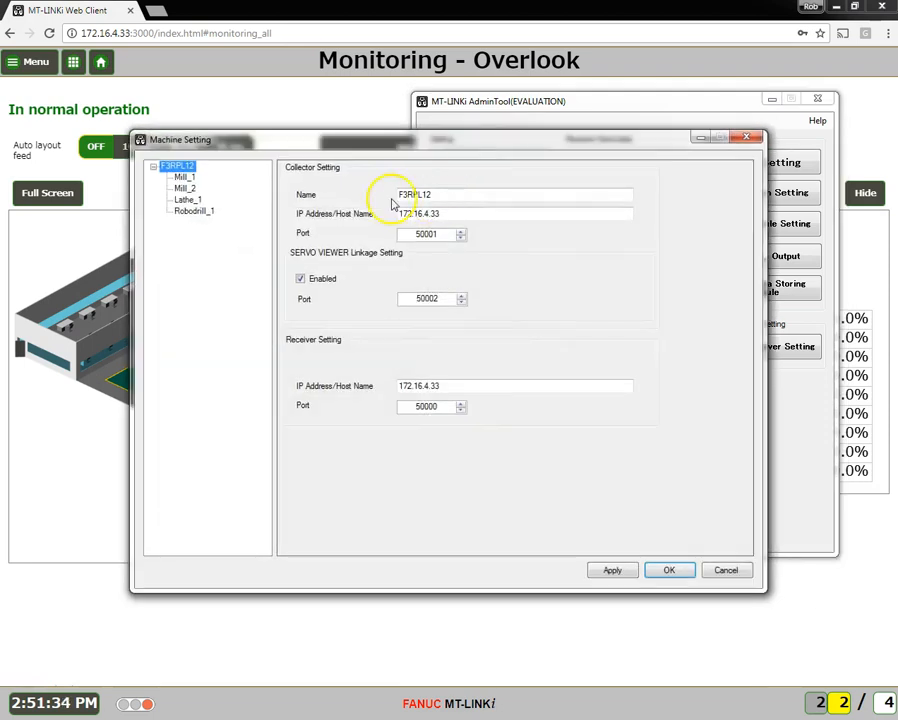
left_click(194, 211)
left_click(356, 214)
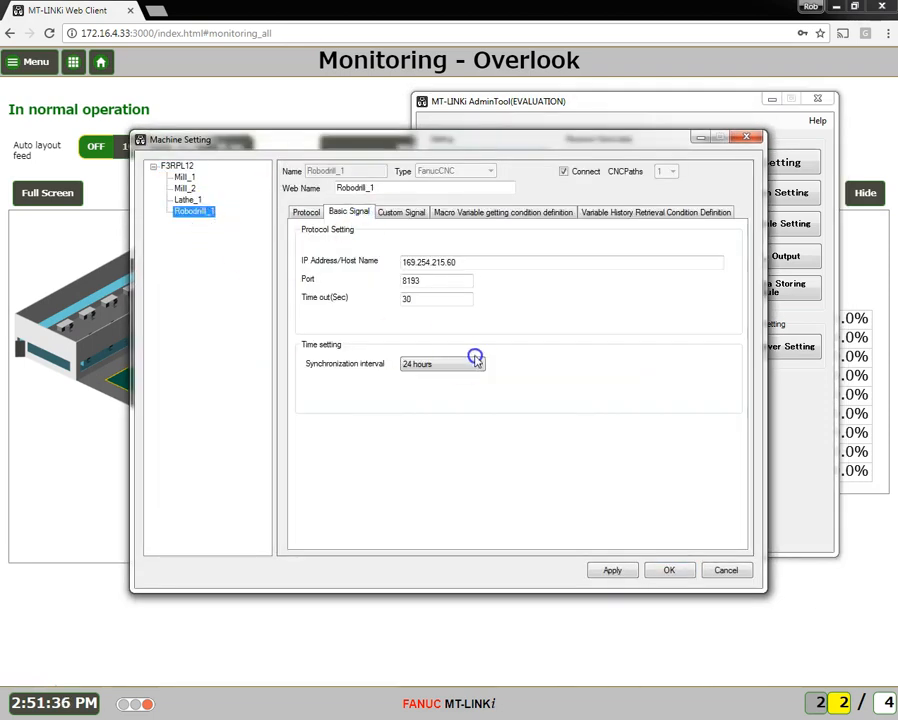
left_click(736, 268)
left_click_drag(736, 268, 735, 312)
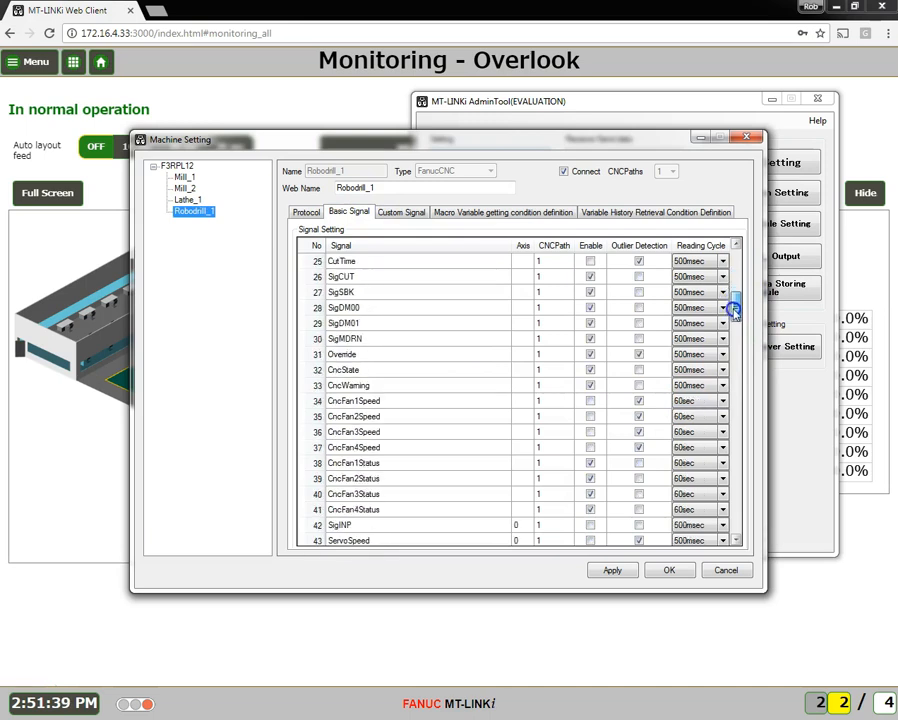
left_click(416, 355)
double_click(639, 355)
left_click_drag(669, 378, 475, 324)
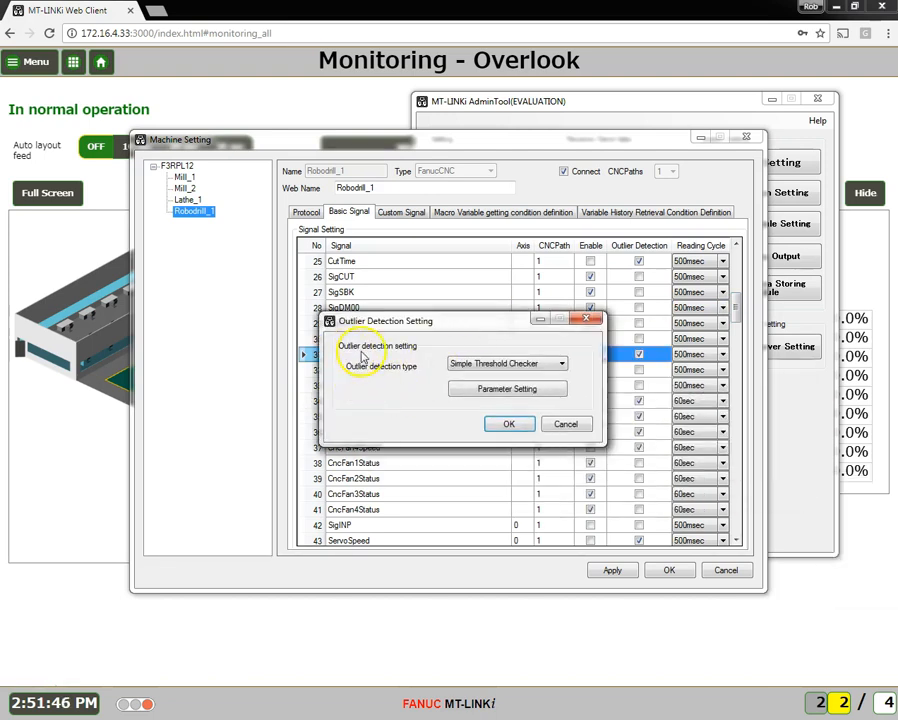
Review the Simple Threshold Checker parameters of the Override signal and accept the outlier detection setting.
left_click(490, 389)
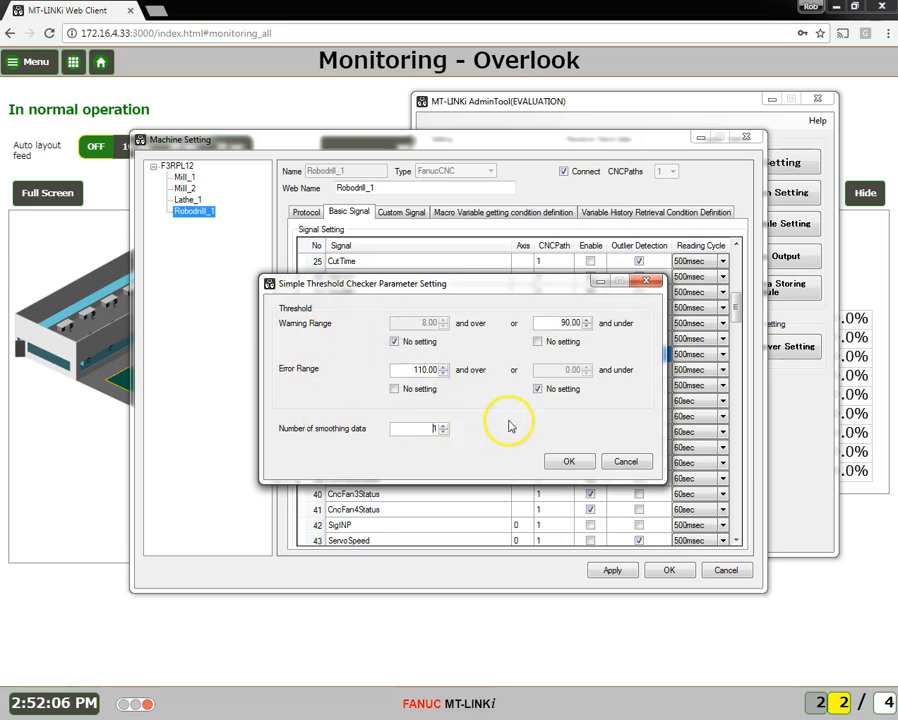
left_click(568, 461)
left_click(508, 424)
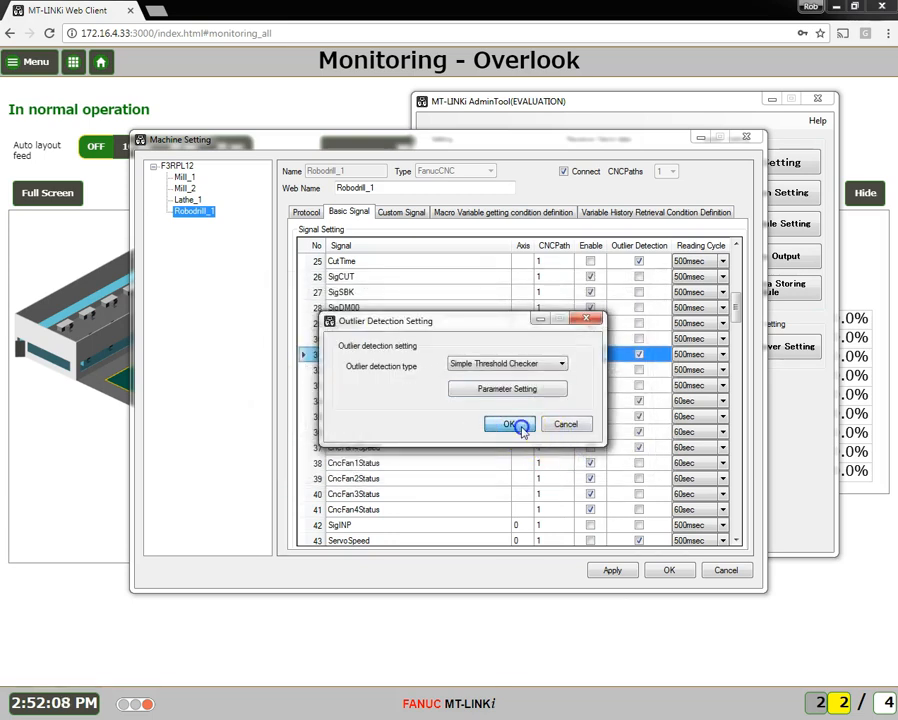
View the form for adding a custom signal to Robodrill_1 and close it without adding one.
left_click(403, 214)
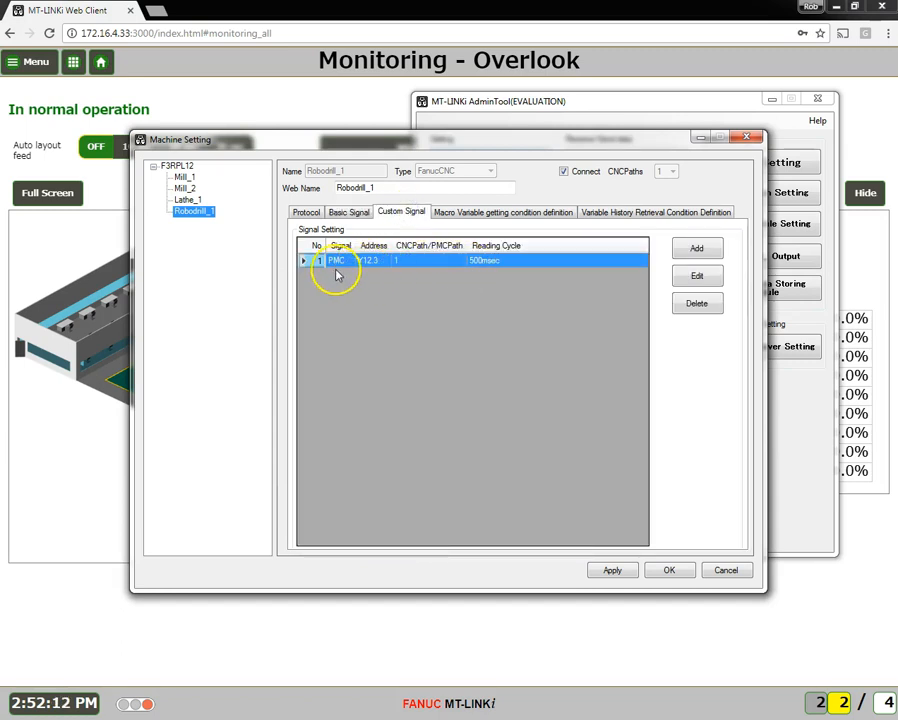
left_click(699, 250)
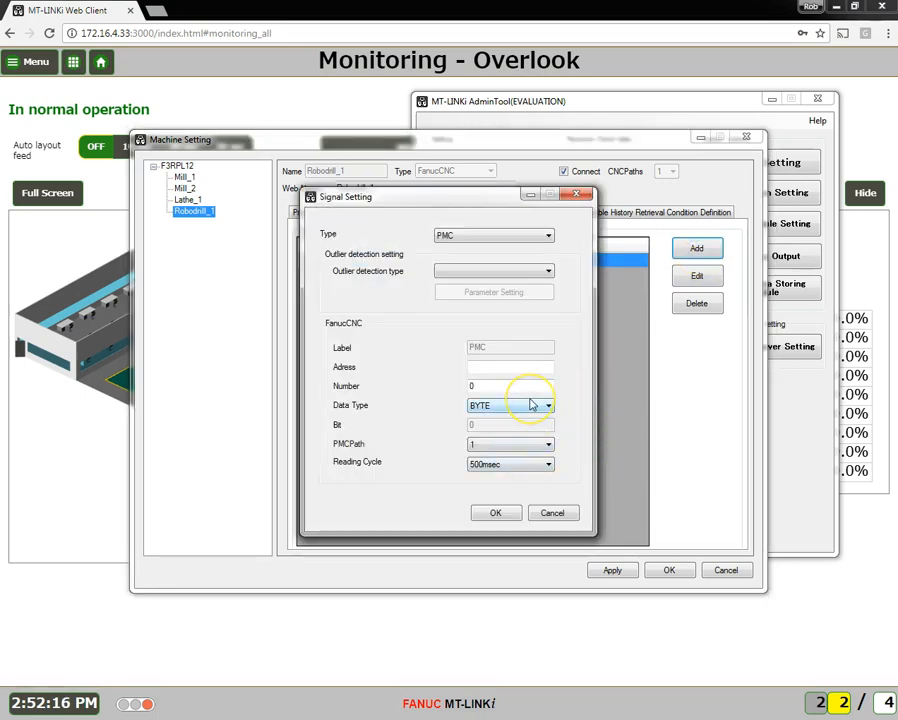
left_click(507, 361)
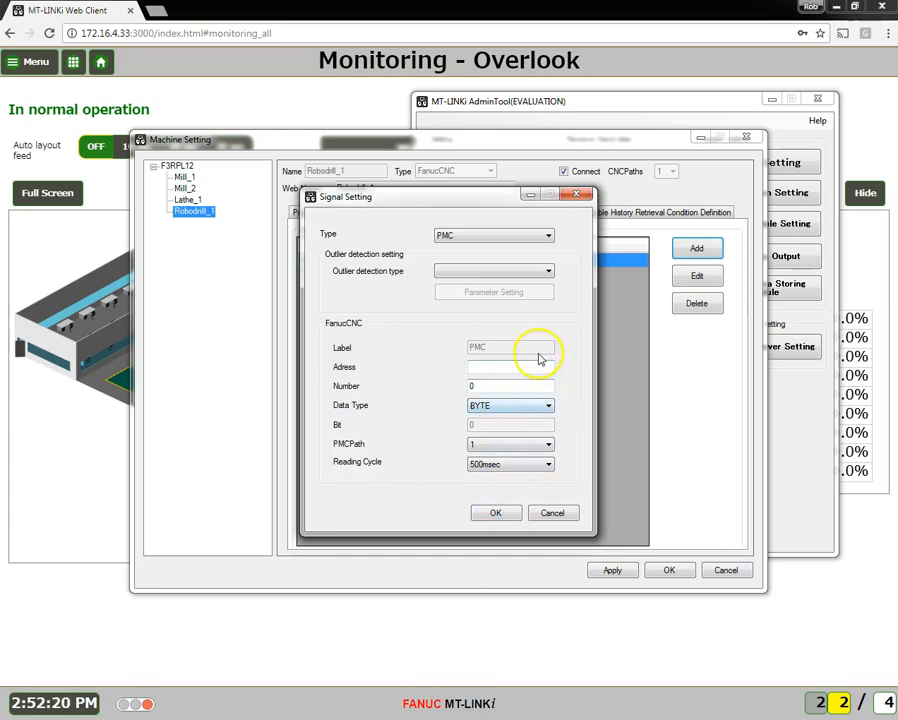
left_click(578, 196)
Inspect the definition of Robodrill_1's existing PMC custom signal and close the machine settings.
left_click(694, 276)
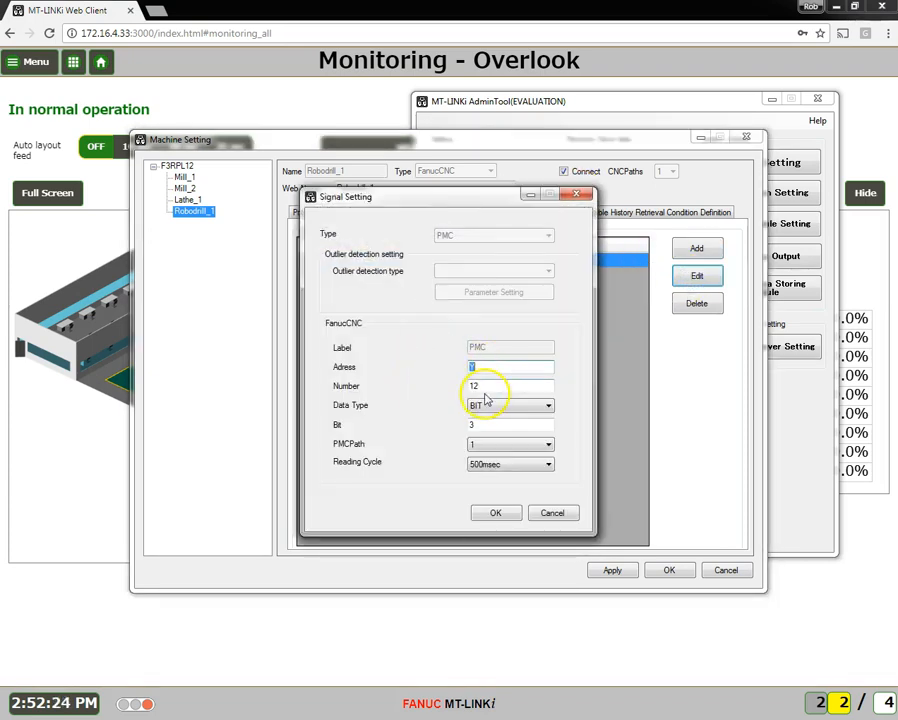
left_click(549, 514)
left_click(668, 574)
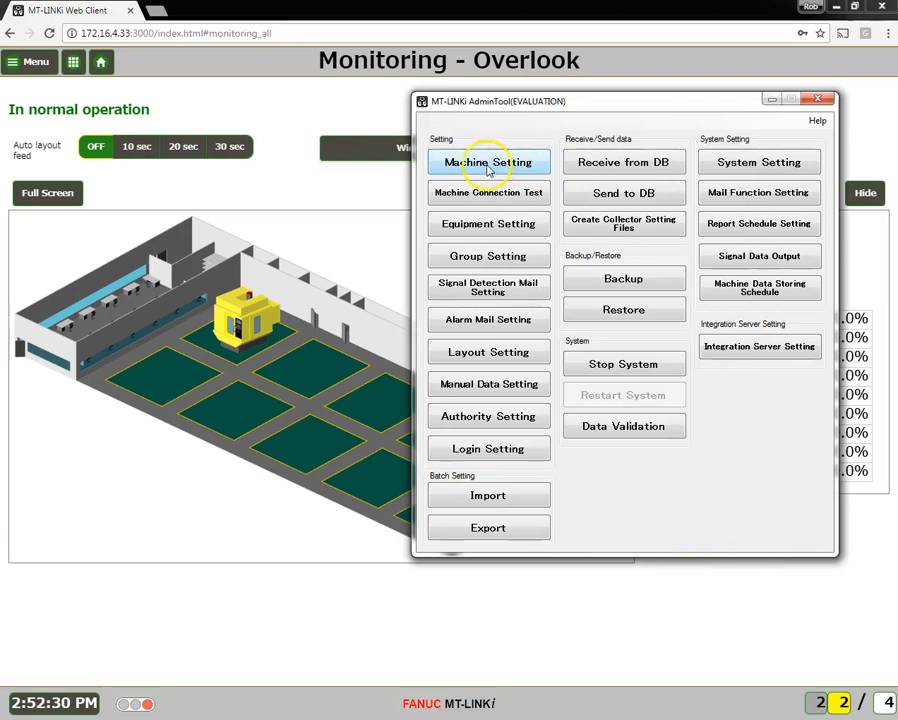
Open the equipment settings for Robodrill_1 and examine the Mode entry in its simple assign status list.
left_click(484, 232)
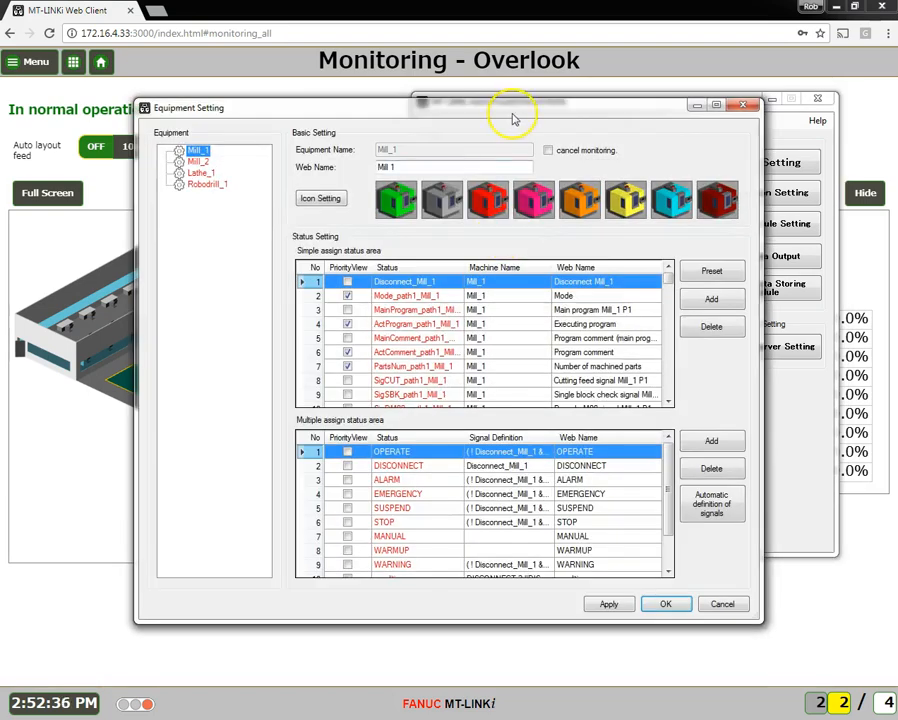
left_click(214, 182)
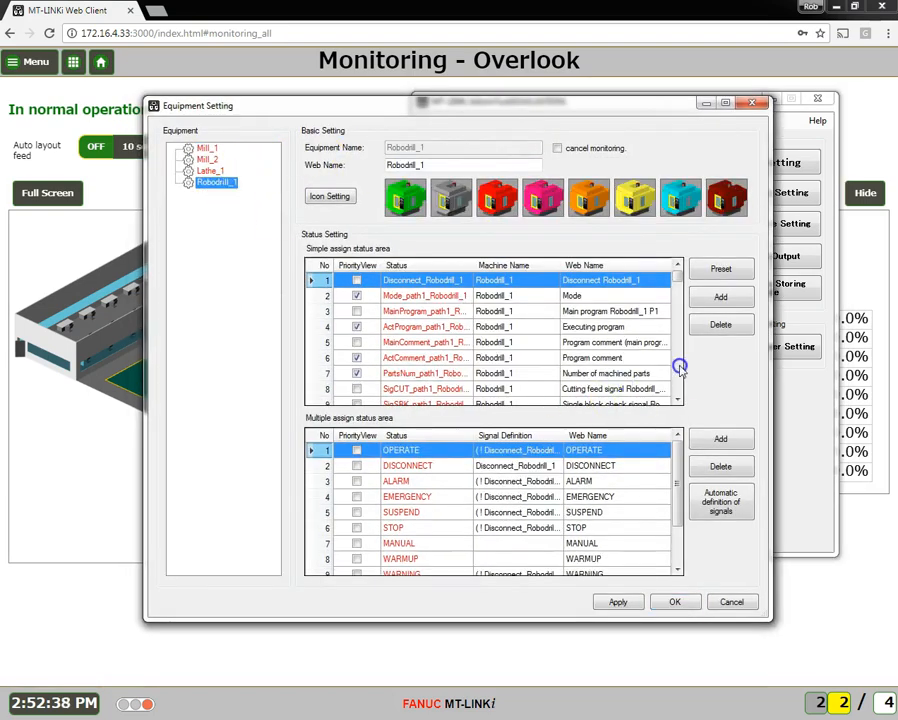
left_click(577, 296)
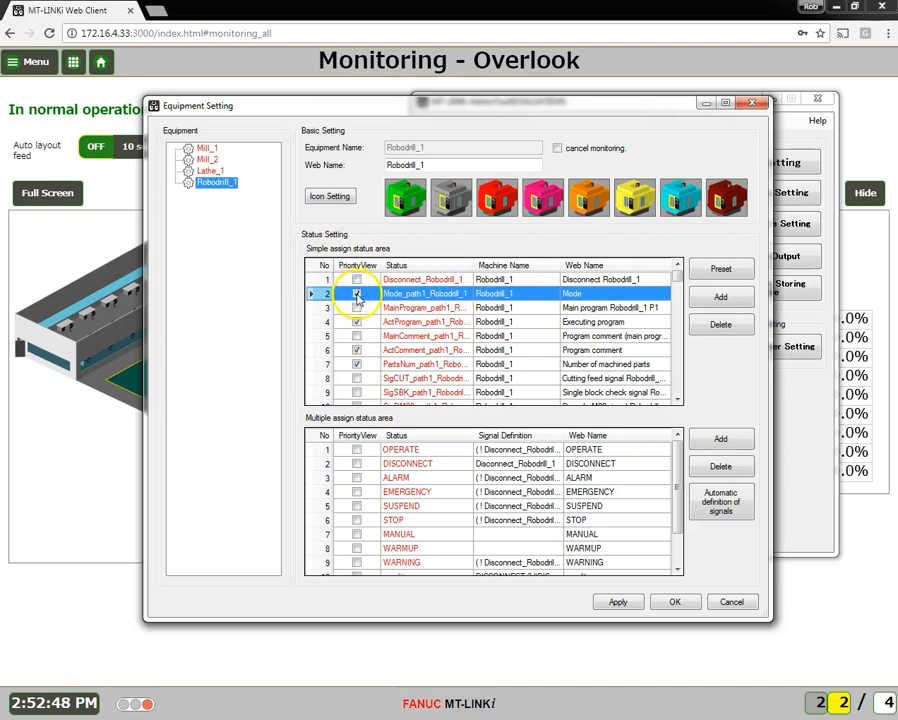
left_click(591, 294)
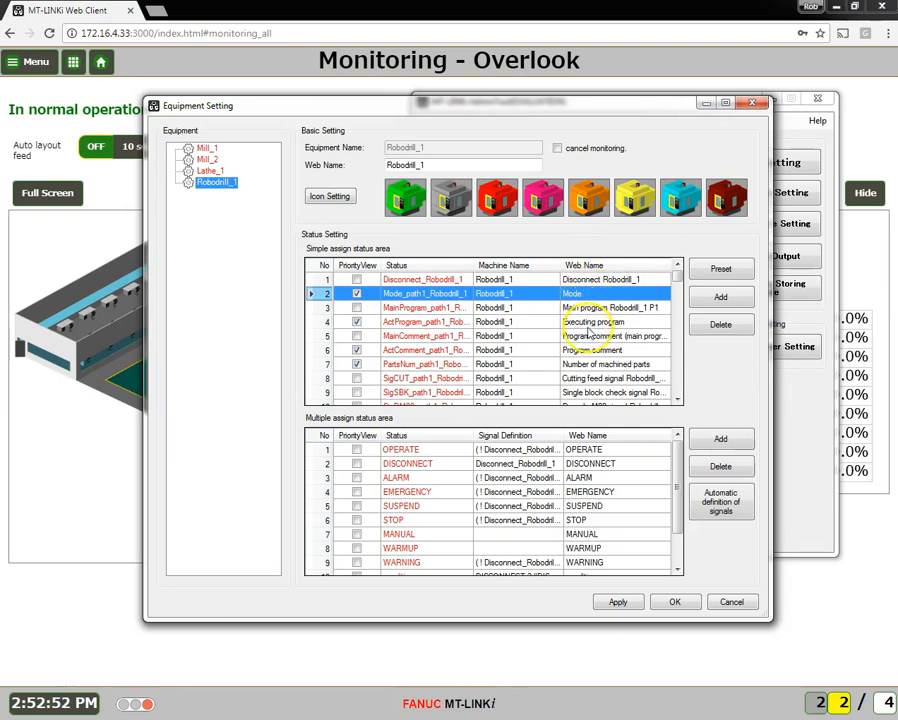
Show Robodrill_1 on the Equipment monitoring page of the web client.
left_click(22, 60)
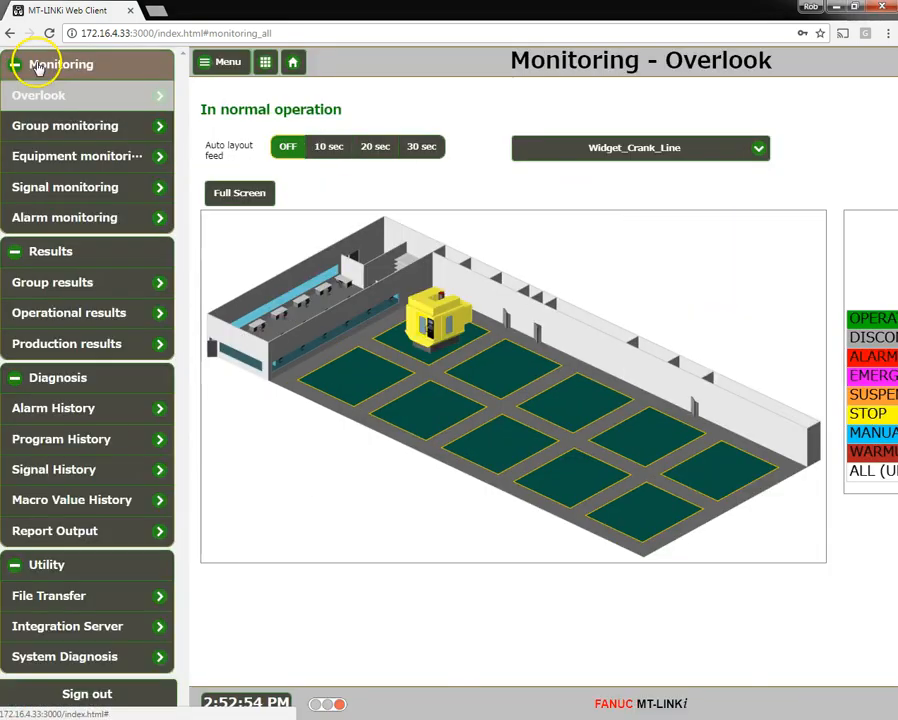
left_click(70, 160)
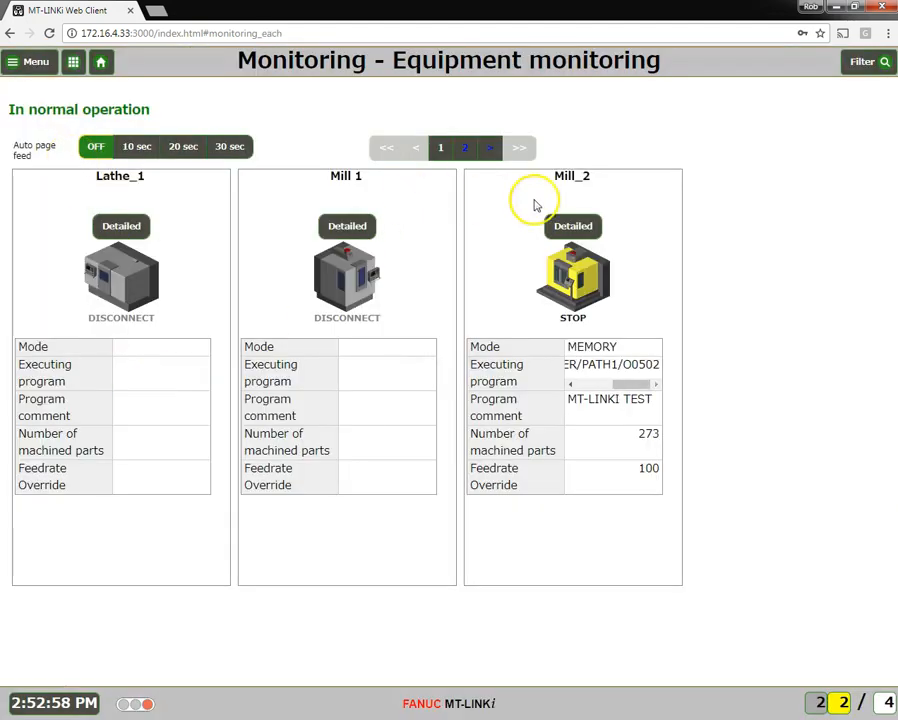
left_click(464, 147)
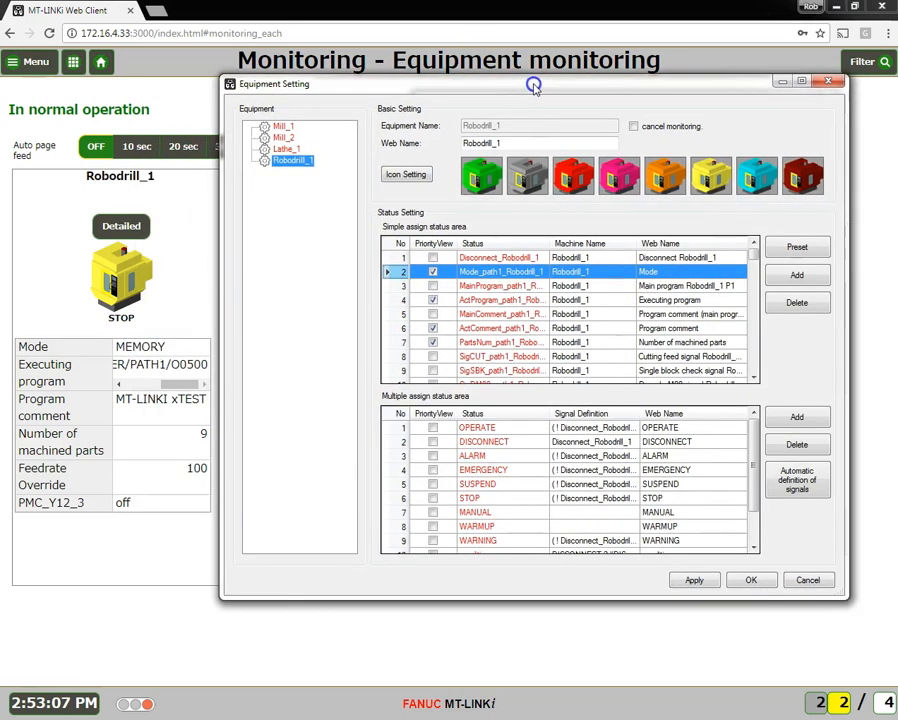
Set the web name of Robodrill_1's PMC_Y12_3 status to "Door Interlock" in the equipment settings.
left_click_drag(534, 87, 544, 86)
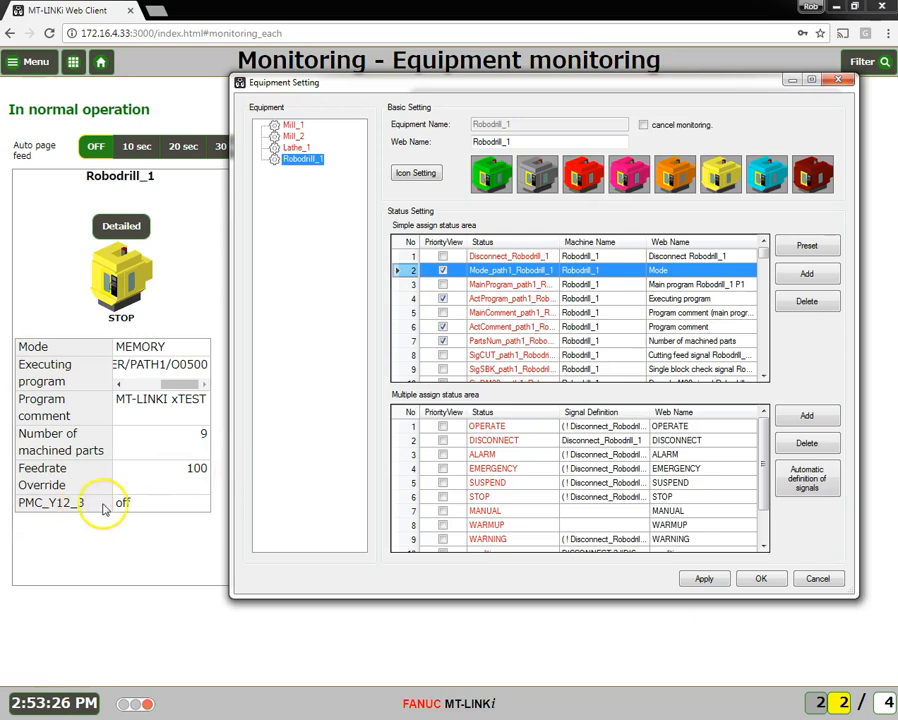
left_click_drag(763, 248, 766, 368)
double_click(668, 369)
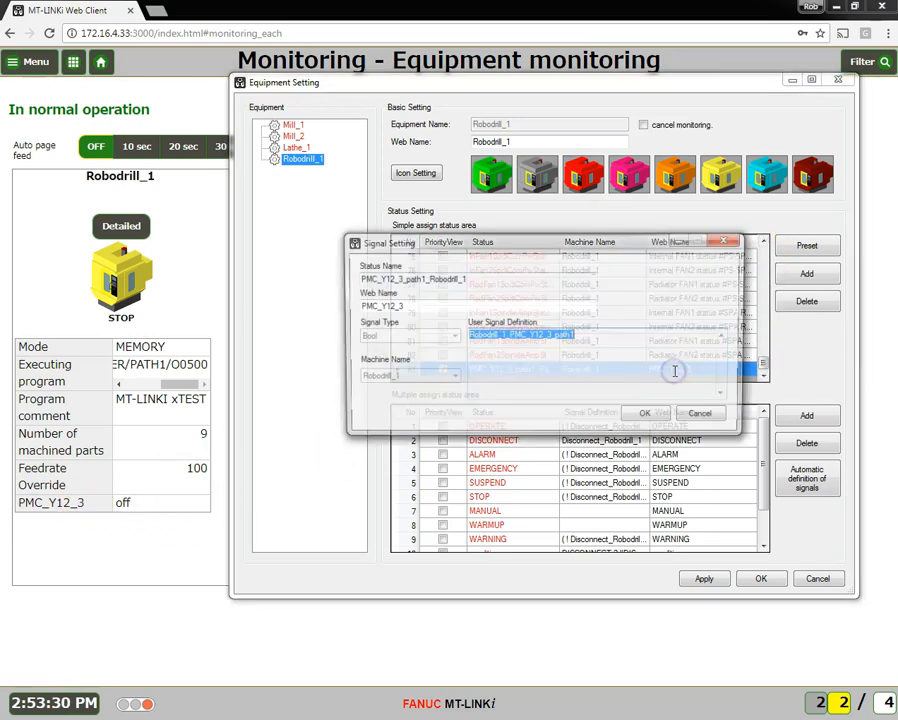
left_click(425, 305)
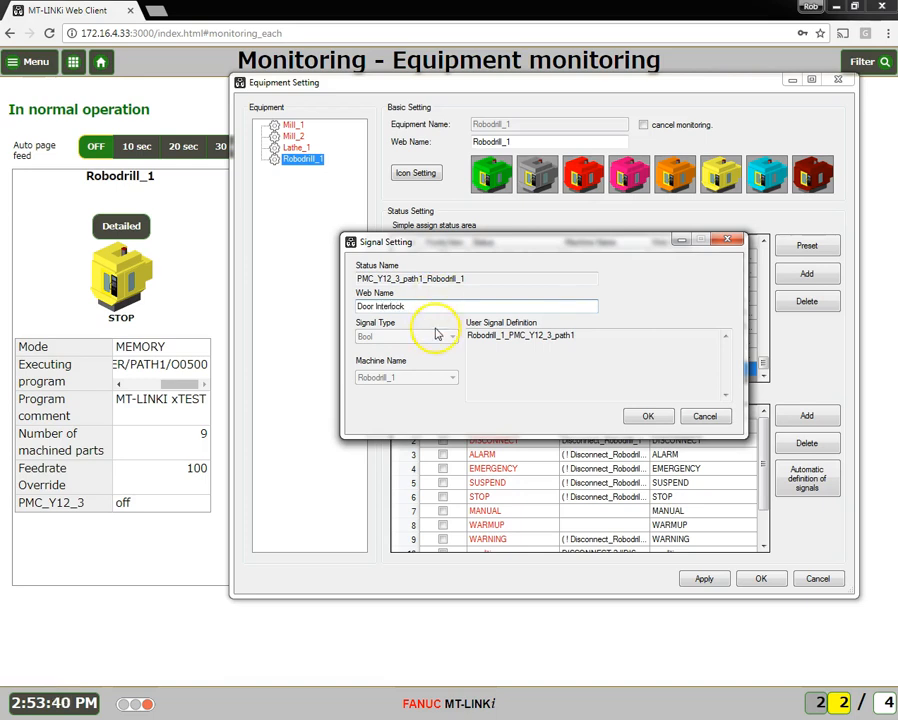
left_click(650, 416)
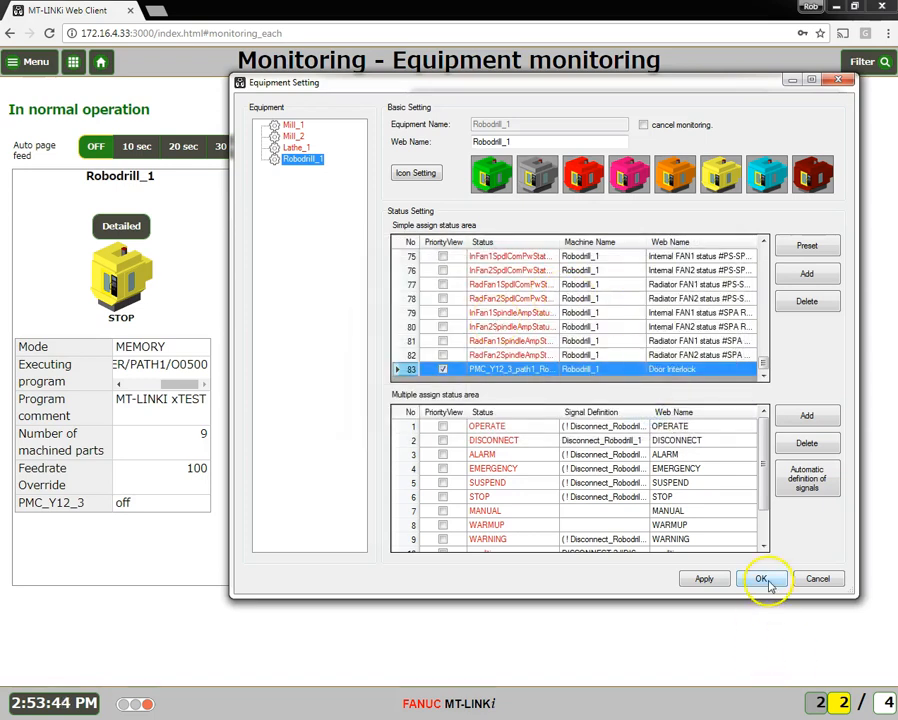
View the last entries in Robodrill_1's multiple assign status list and return to the web client.
left_click_drag(761, 432, 761, 519)
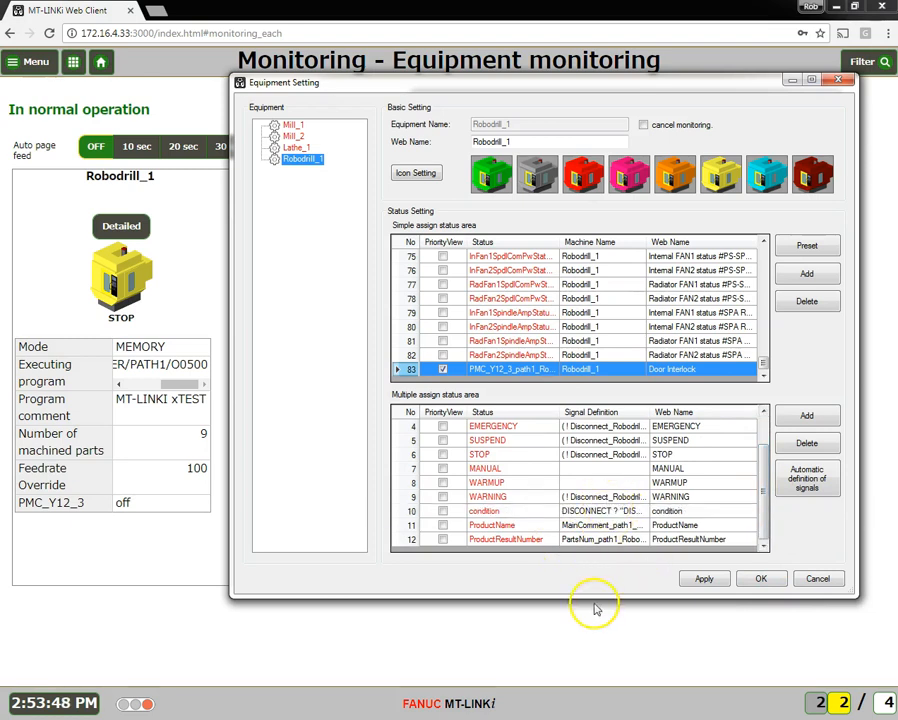
left_click(467, 639)
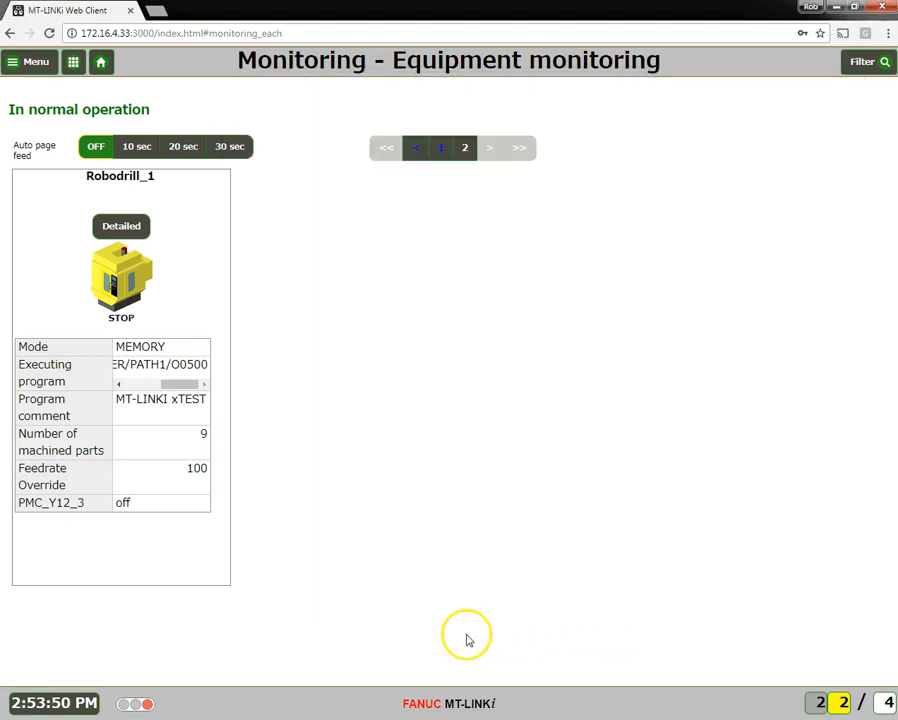
Open Robodrill_1's detailed equipment monitoring from the Overlook layout to check its feedrate override.
left_click(73, 62)
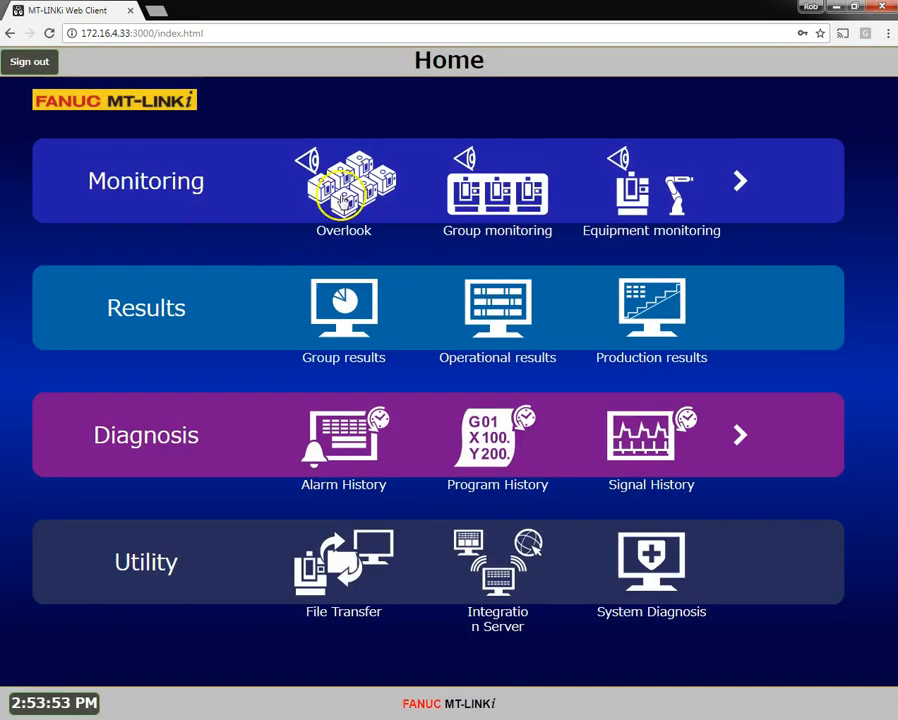
left_click(356, 190)
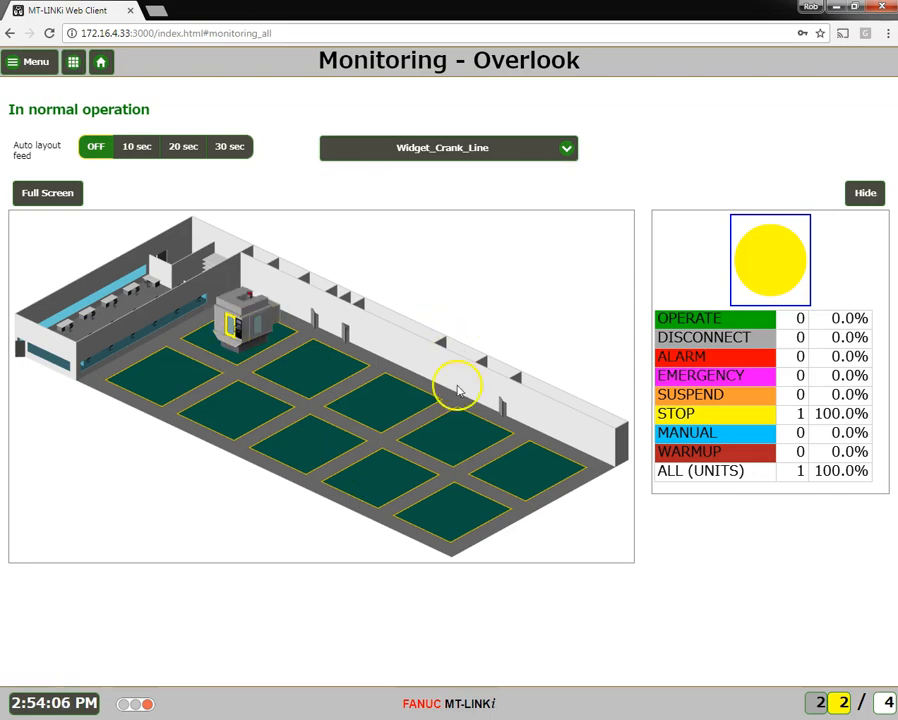
left_click(247, 328)
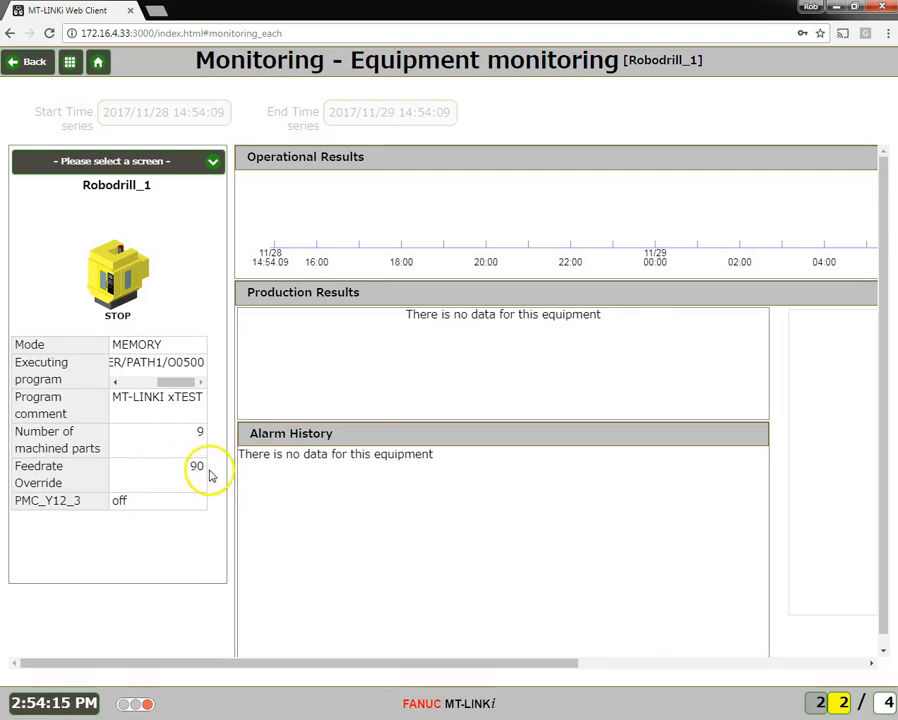
Return to the Overlook monitoring page and check Robodrill_1 in the Widget_Crank_Line layout.
left_click(70, 64)
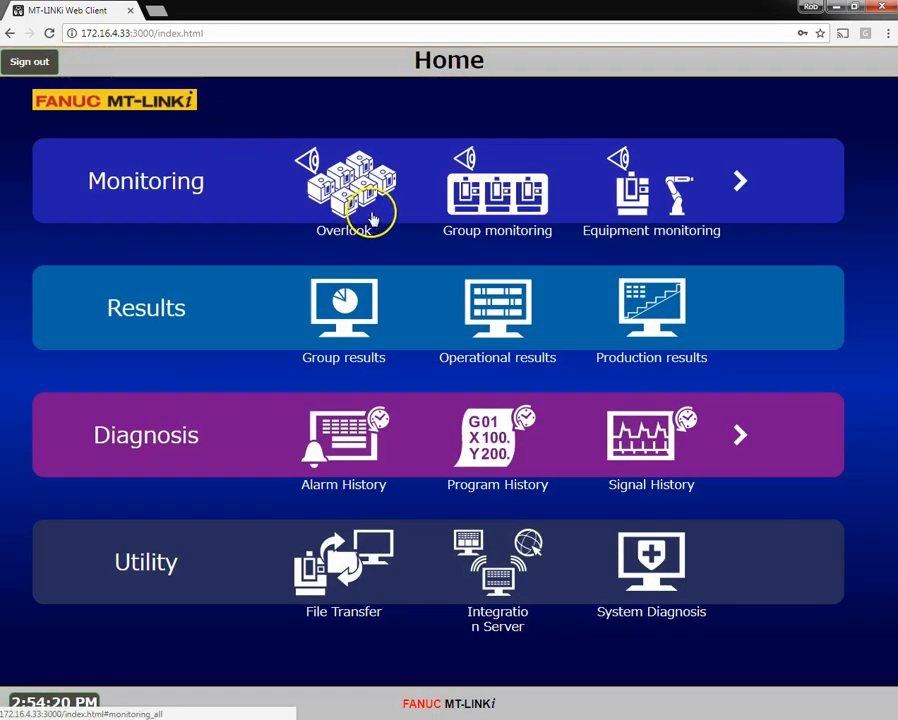
left_click(371, 215)
mouse_move(258, 330)
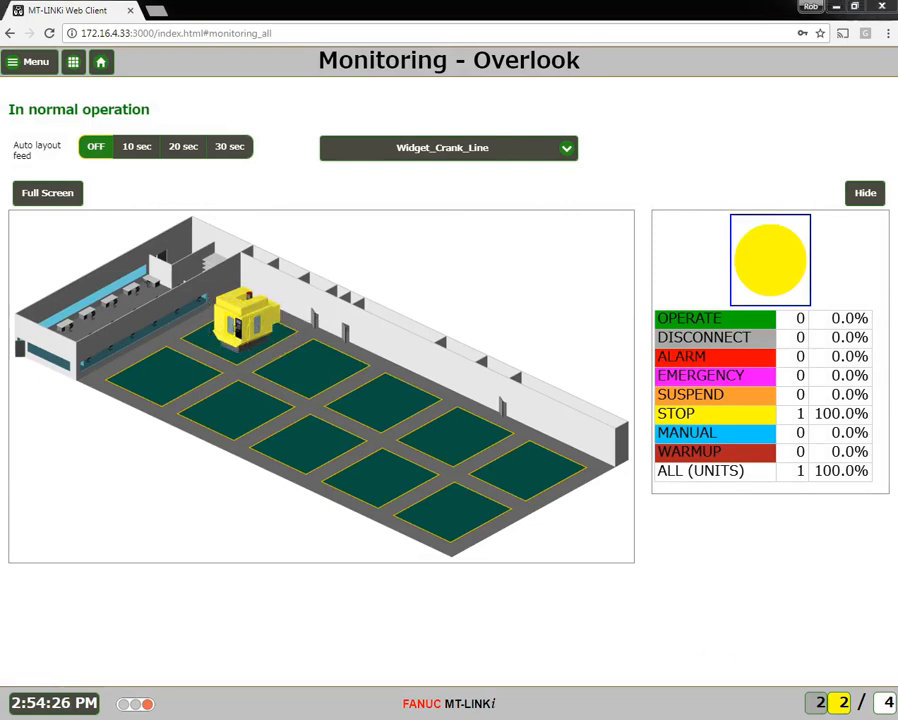
Open Robodrill_1's WARNING status definition in the equipment settings and highlight its "Override_path1_Robodrill_1 != 100" condition.
key("alt+Tab")
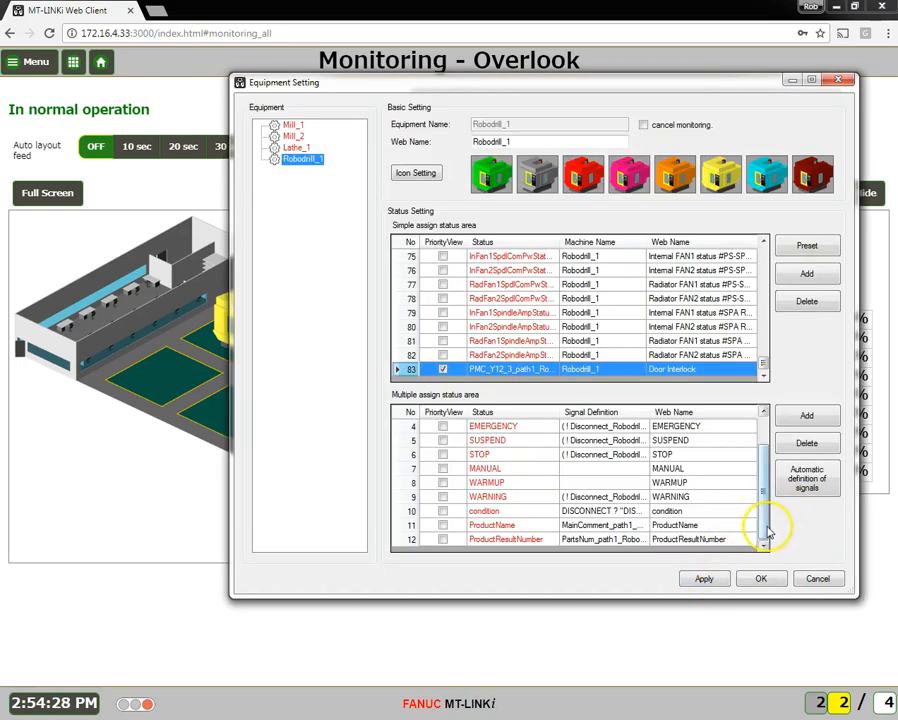
double_click(550, 497)
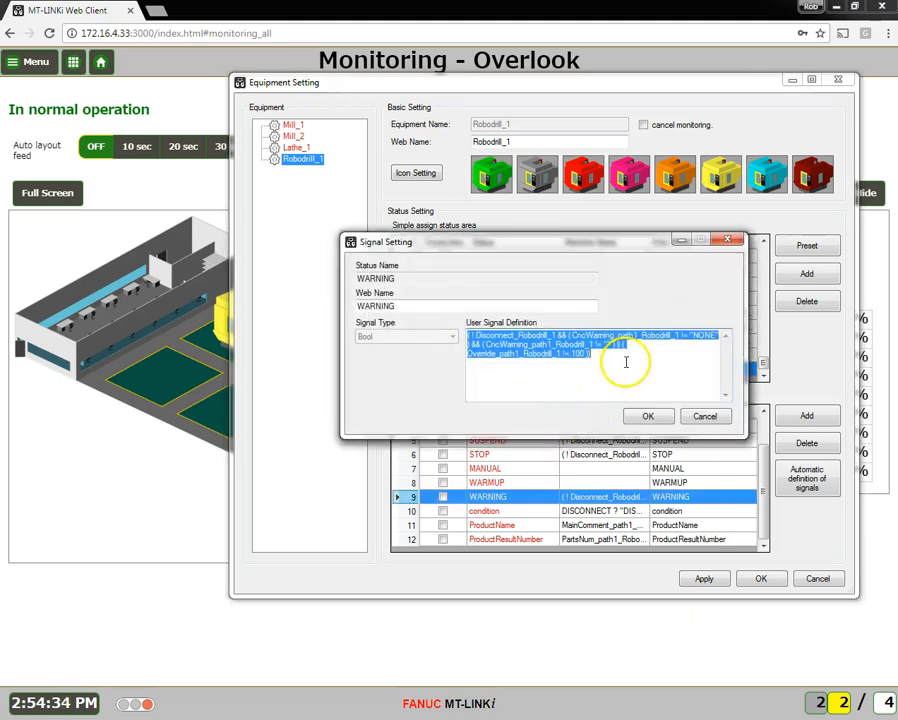
left_click(624, 358)
left_click_drag(592, 356, 457, 356)
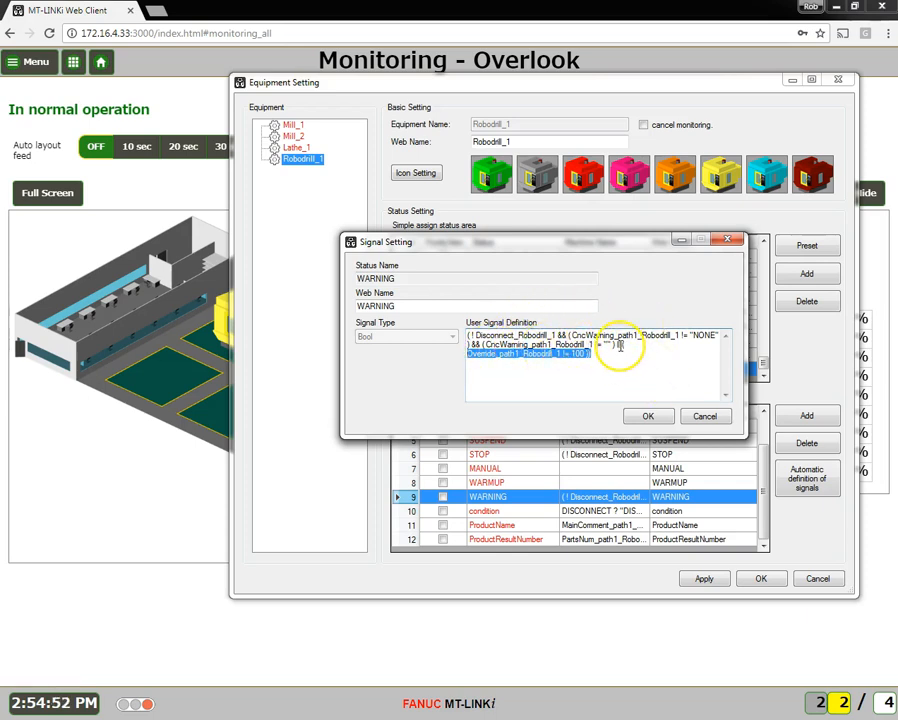
left_click_drag(618, 346, 634, 349)
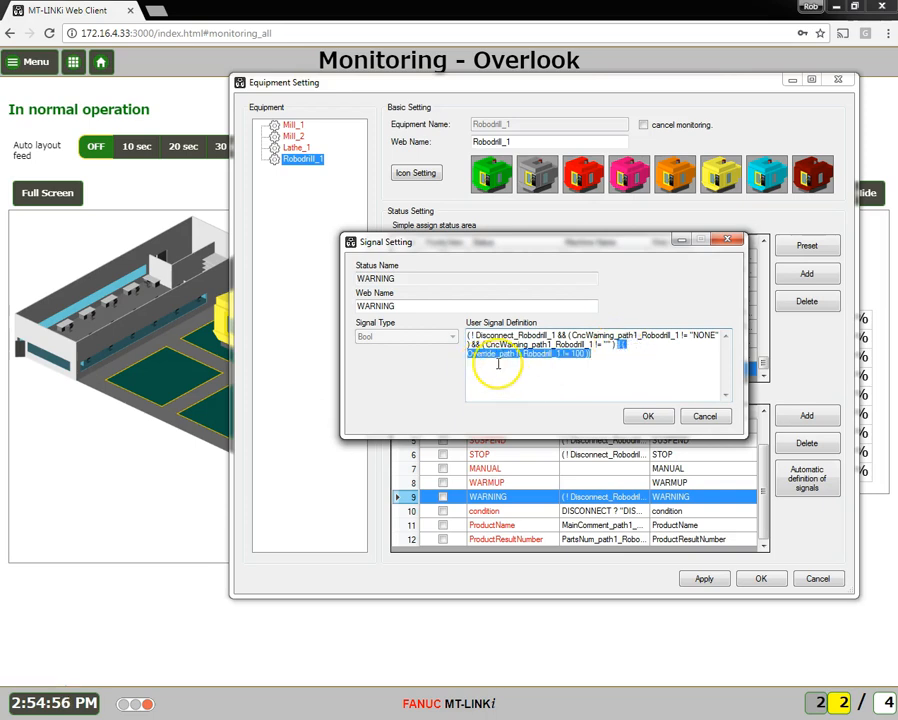
Accept Robodrill_1's WARNING signal definition and confirm the equipment settings.
left_click(566, 364)
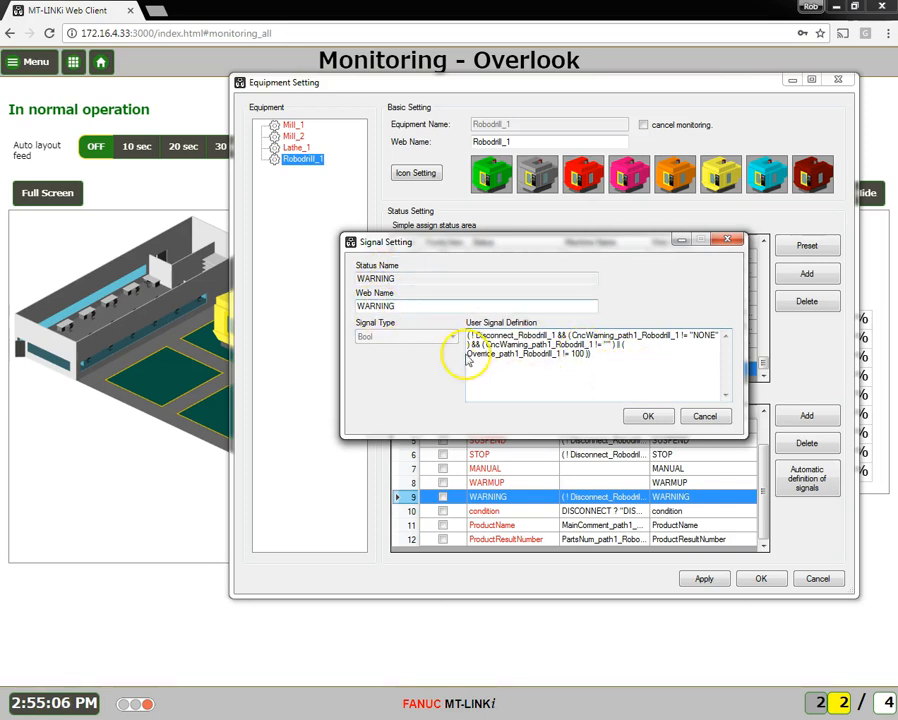
left_click(650, 418)
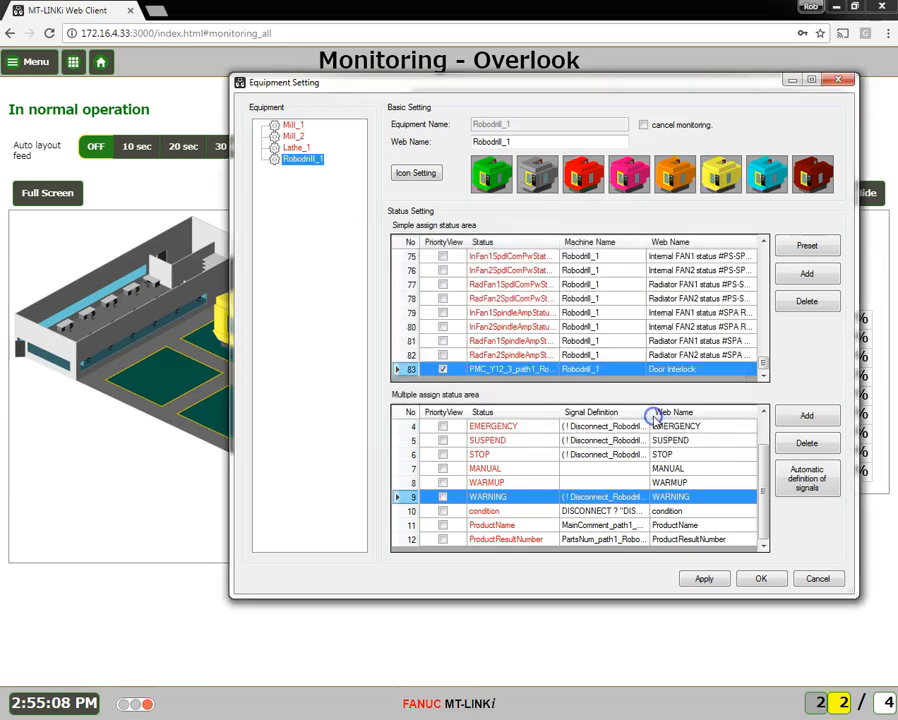
left_click(762, 580)
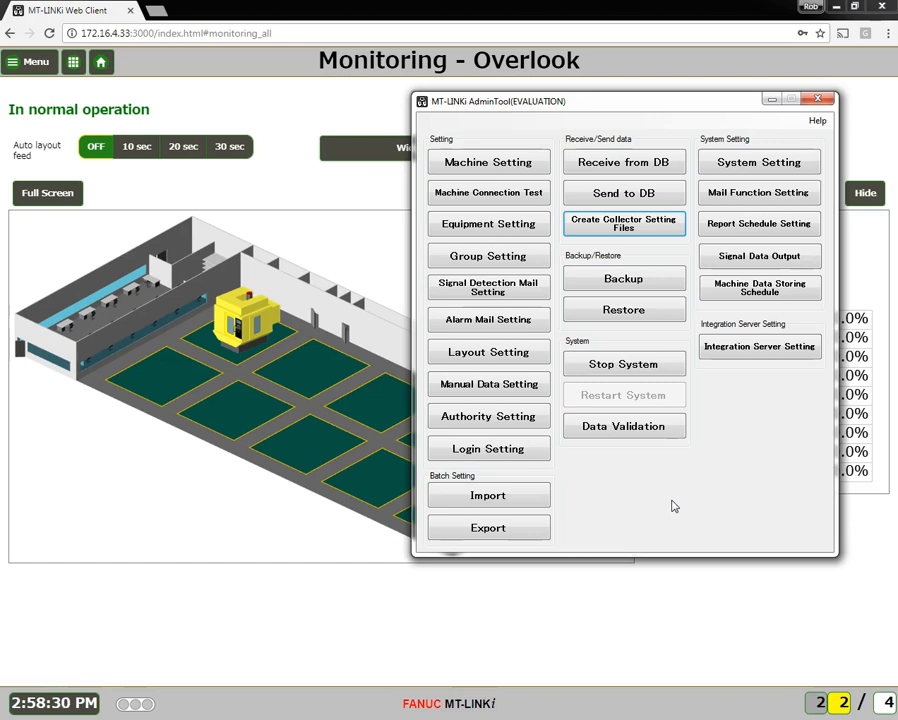
Open Robodrill_1's equipment monitoring from the Overlook layout to check its Feedrate Override and Door Interlock, and return to Overlook.
left_click(247, 323)
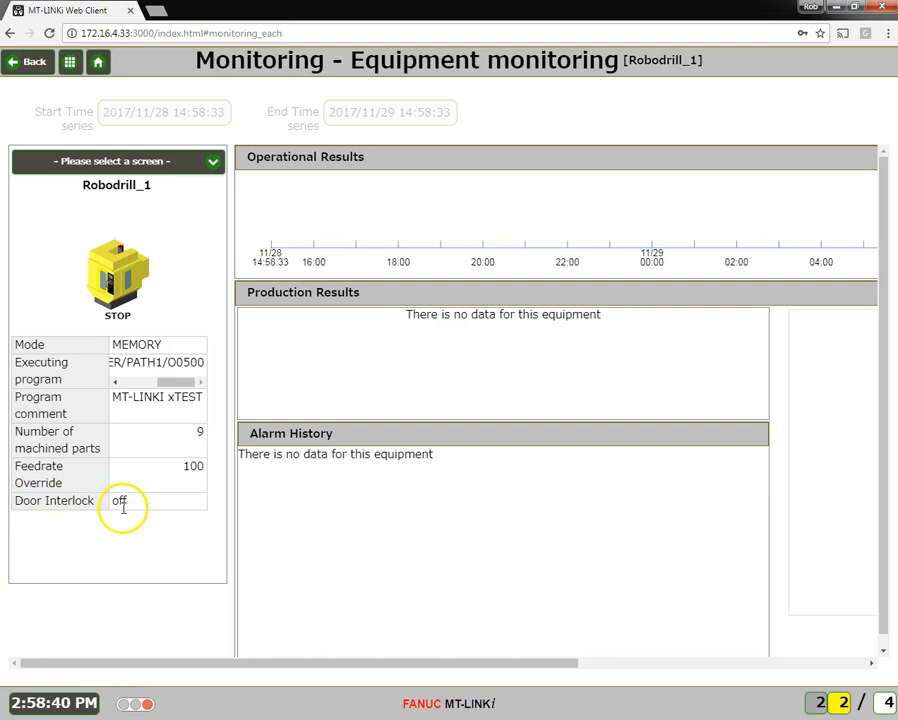
left_click(30, 66)
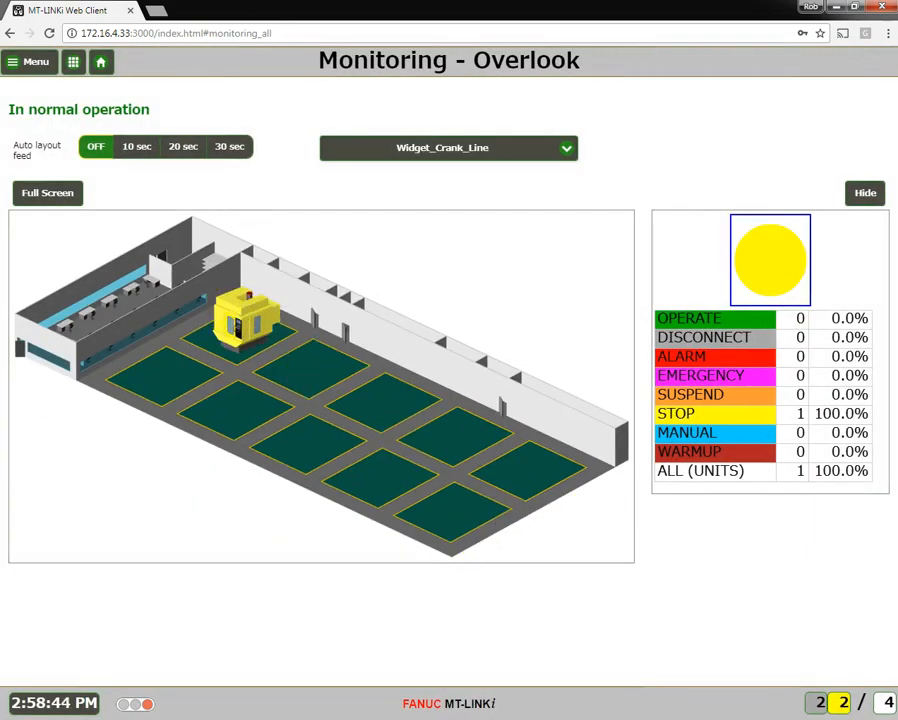
key("alt+Tab")
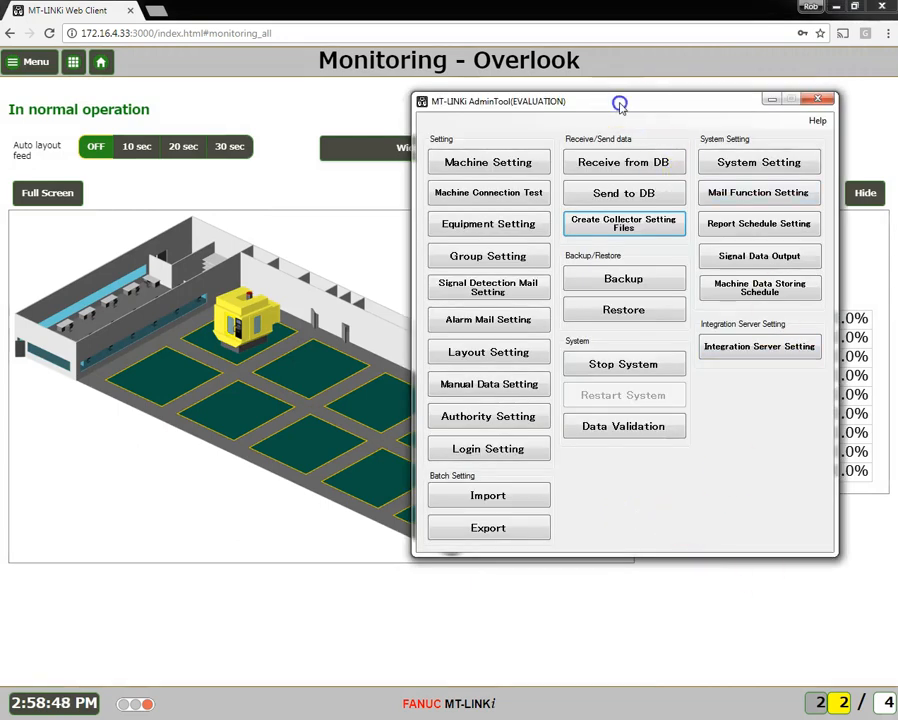
left_click_drag(618, 100, 558, 48)
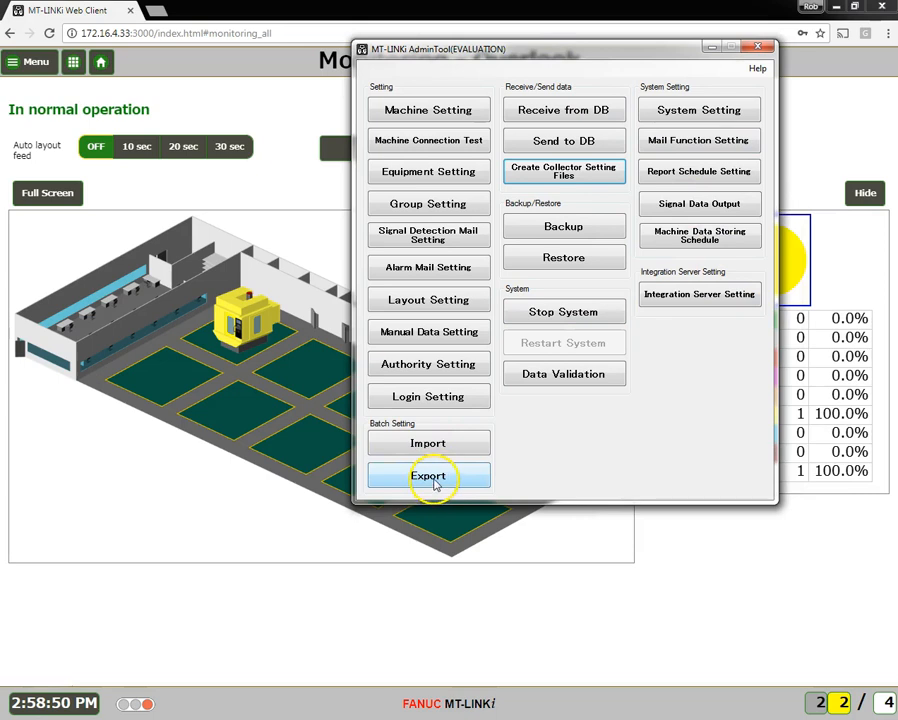
left_click(382, 478)
left_click(554, 545)
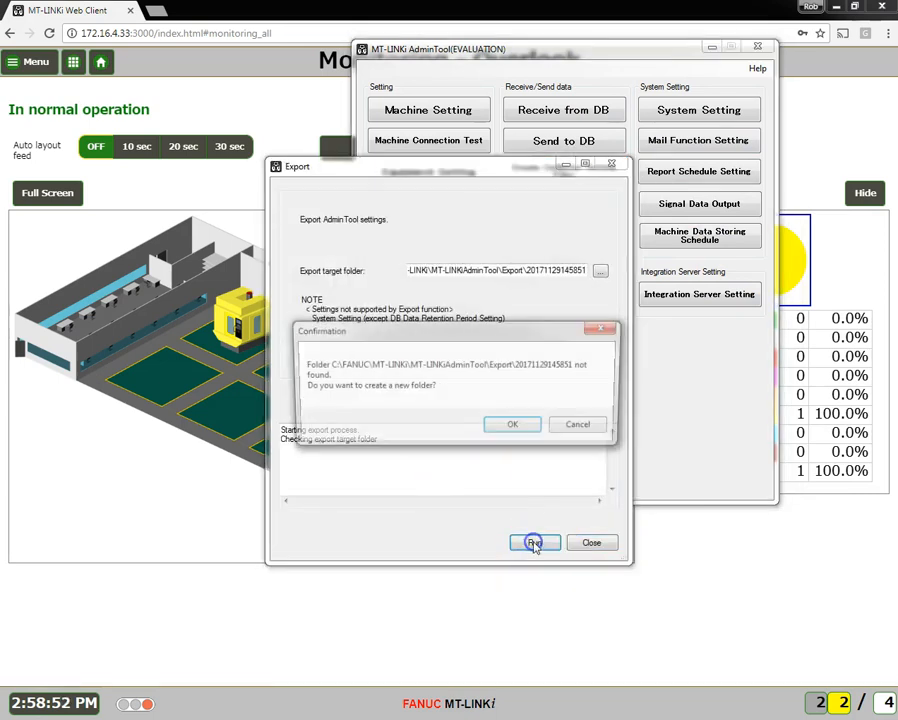
left_click(522, 428)
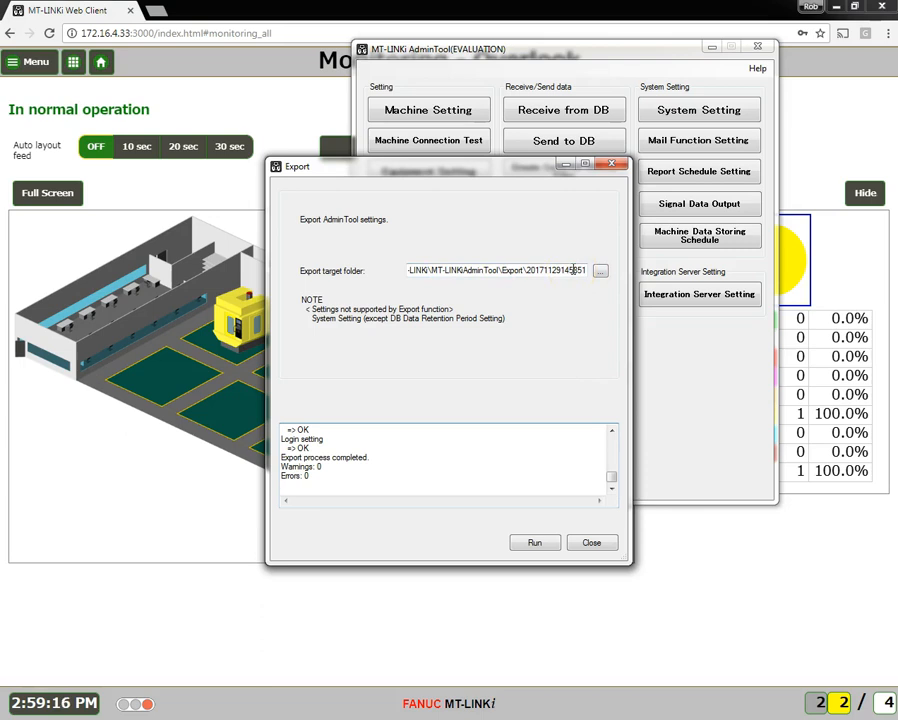
left_click(592, 543)
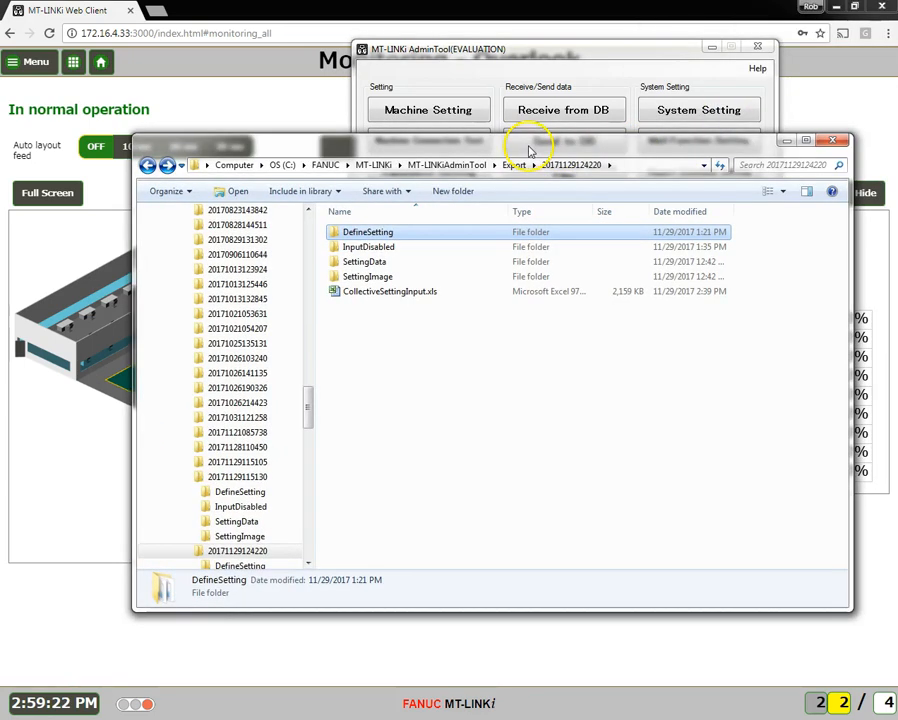
left_click(463, 166)
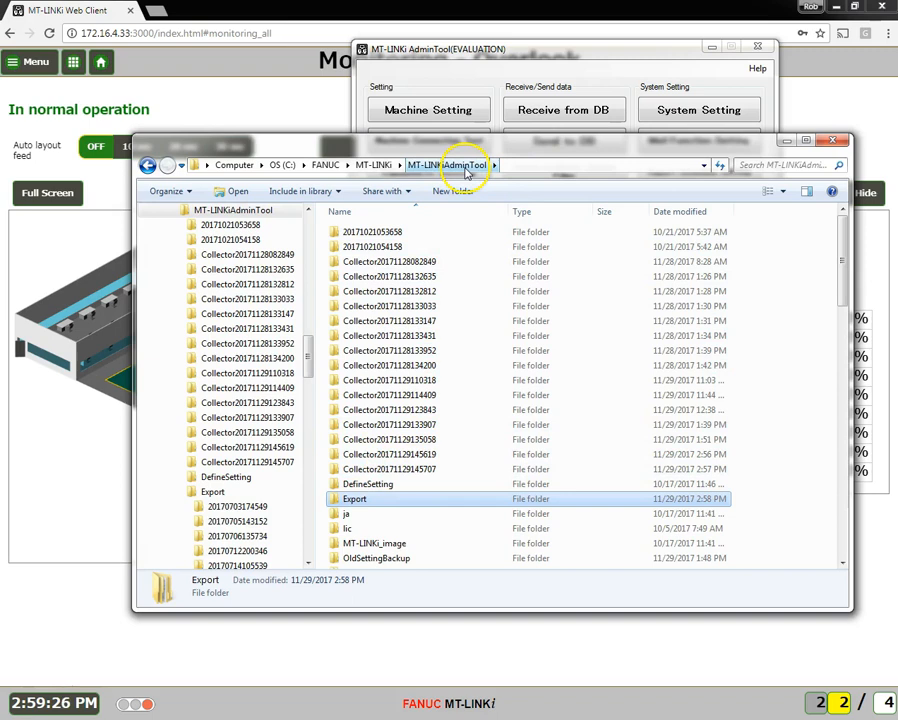
double_click(355, 502)
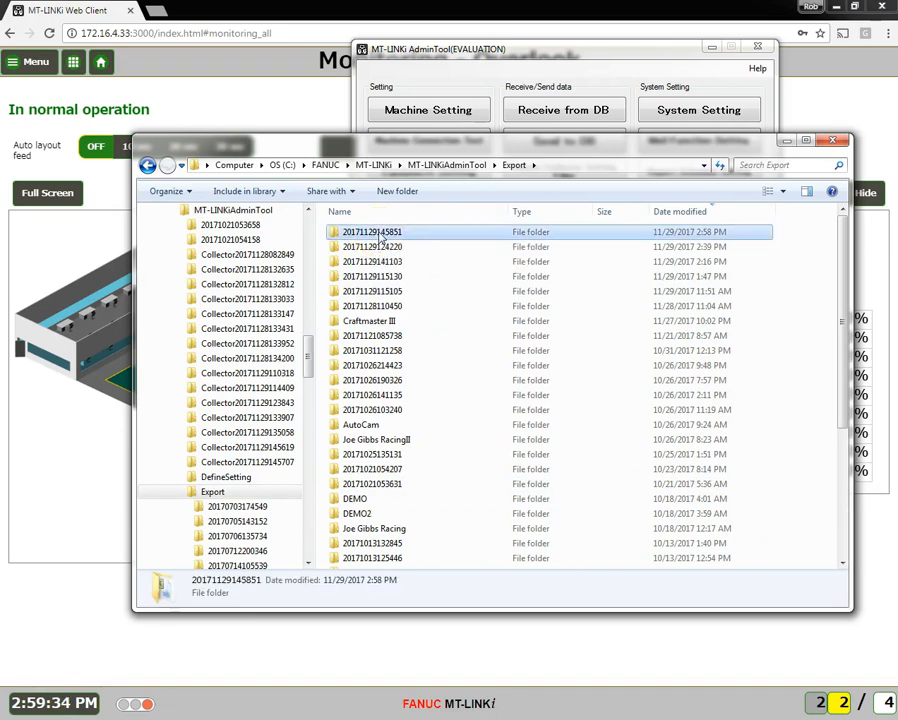
double_click(381, 235)
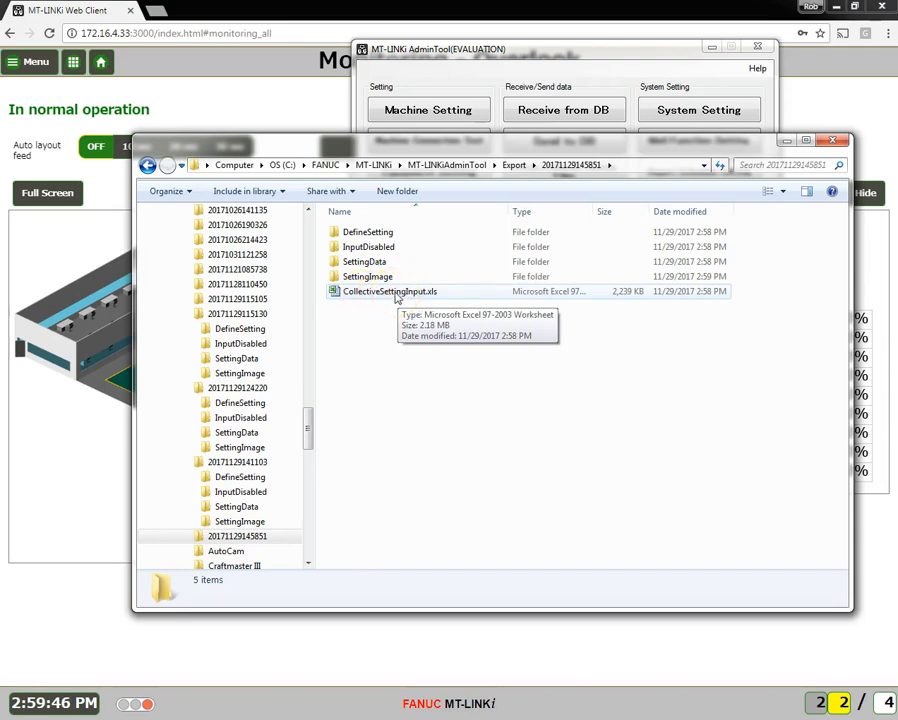
left_click(380, 236)
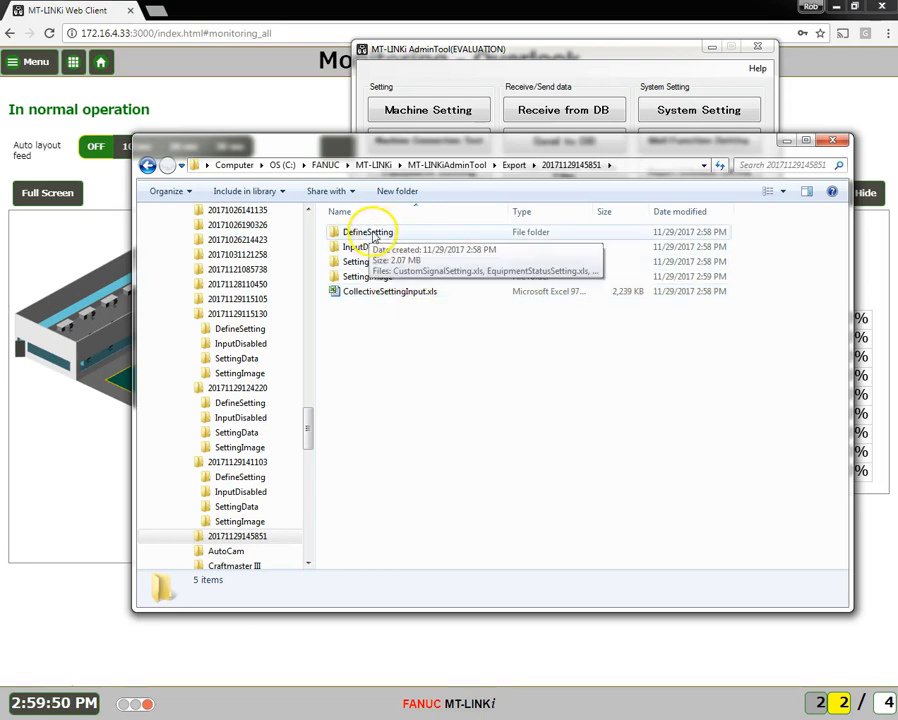
double_click(385, 234)
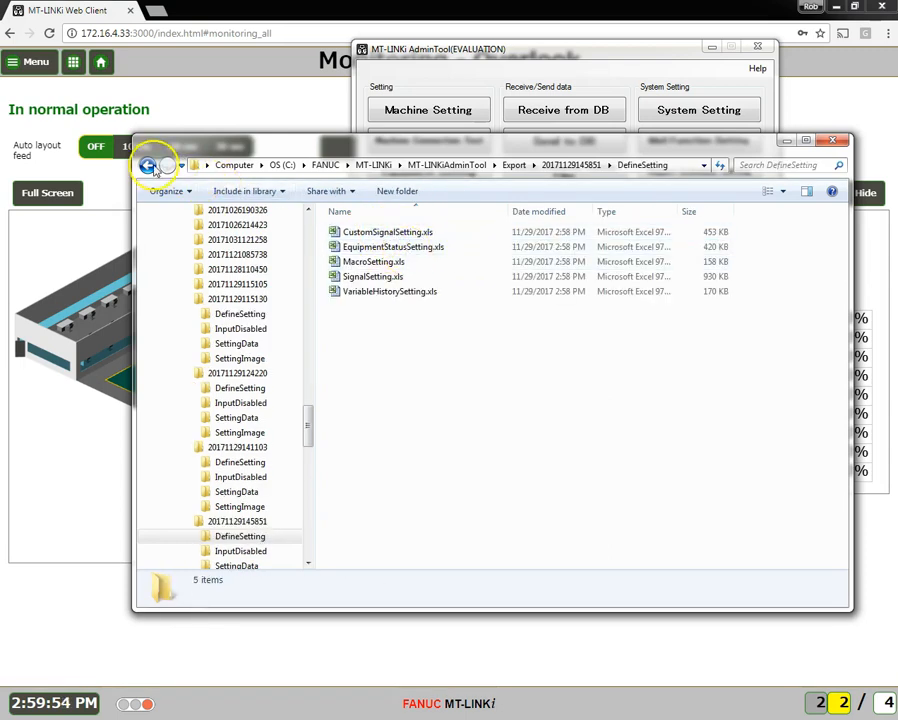
left_click(147, 165)
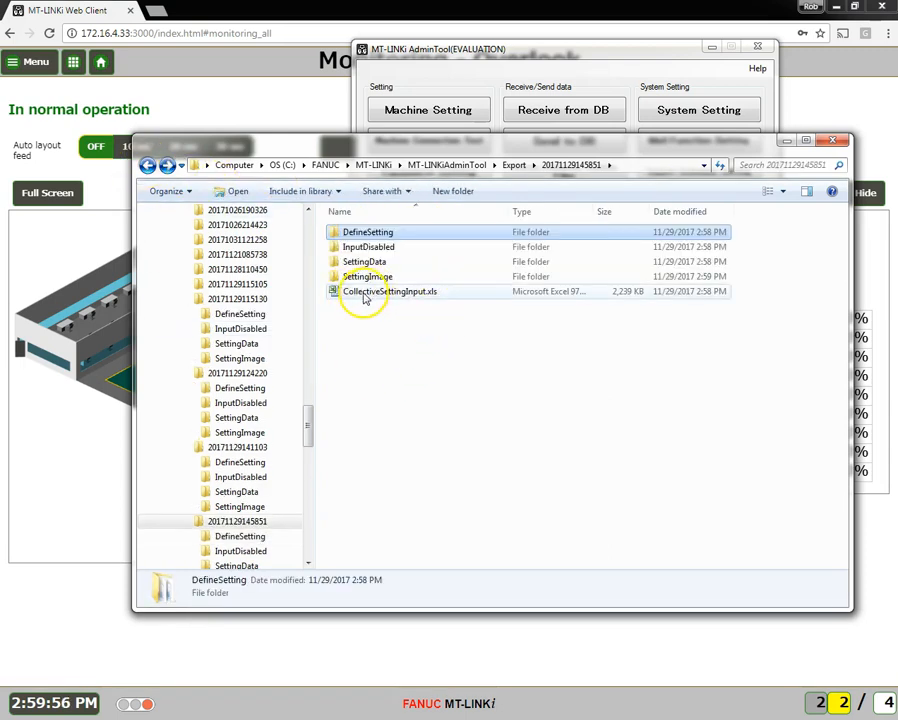
Open the exported CollectiveSettingInput.xls workbook in Excel at its collector settings.
double_click(374, 294)
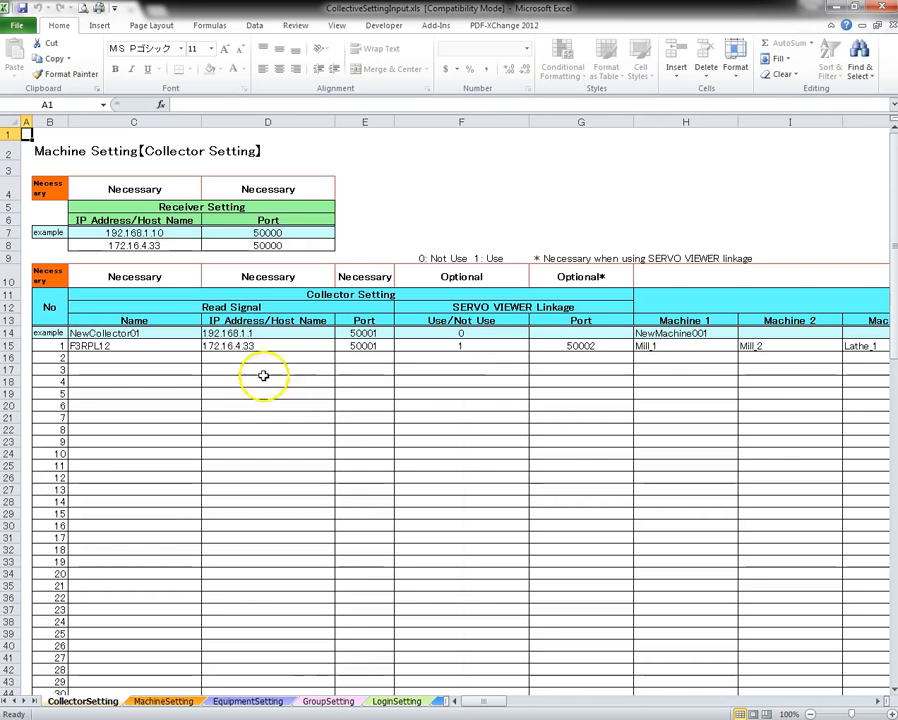
left_click(483, 388)
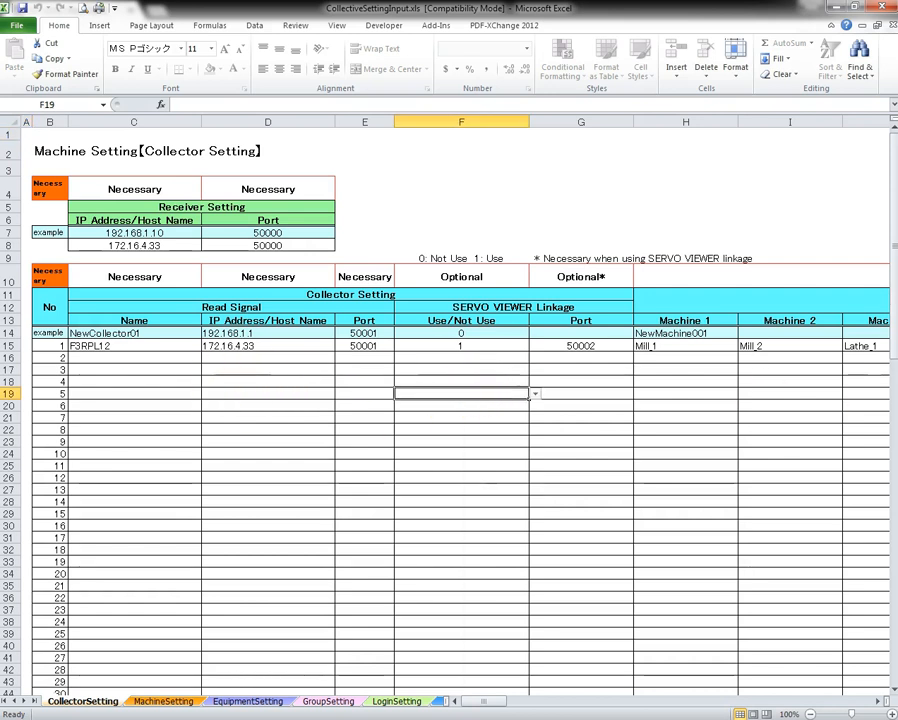
left_click(461, 370)
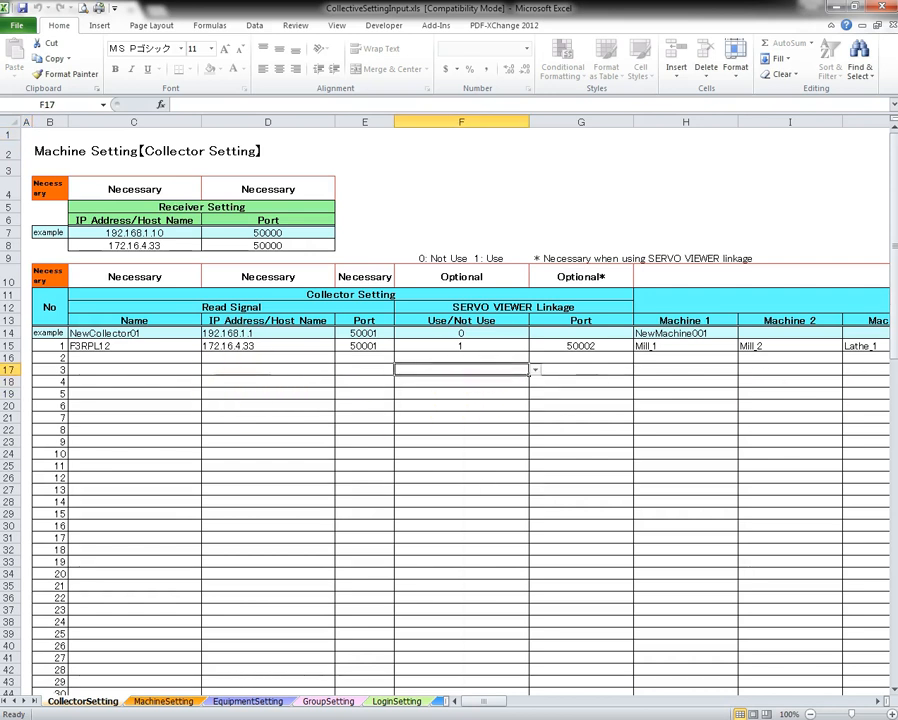
Review the machines assigned to collector F3RPL12 along row 15 and return to the collector's name.
key("Right")
key("Right")
key("Right")
key("Right")
key("Right")
key("Right")
key("Left")
key("Up")
key("Up")
key("Right")
key("Right")
key("Right")
key("Right")
key("Right")
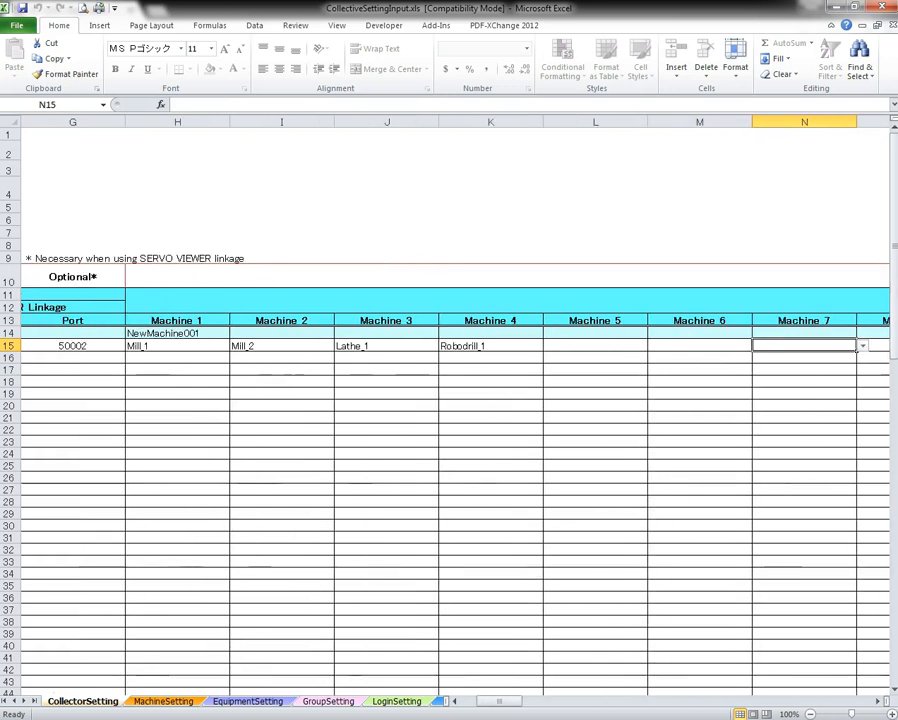
key("Left")
key("Left")
key("Left")
key("Left")
key("Left")
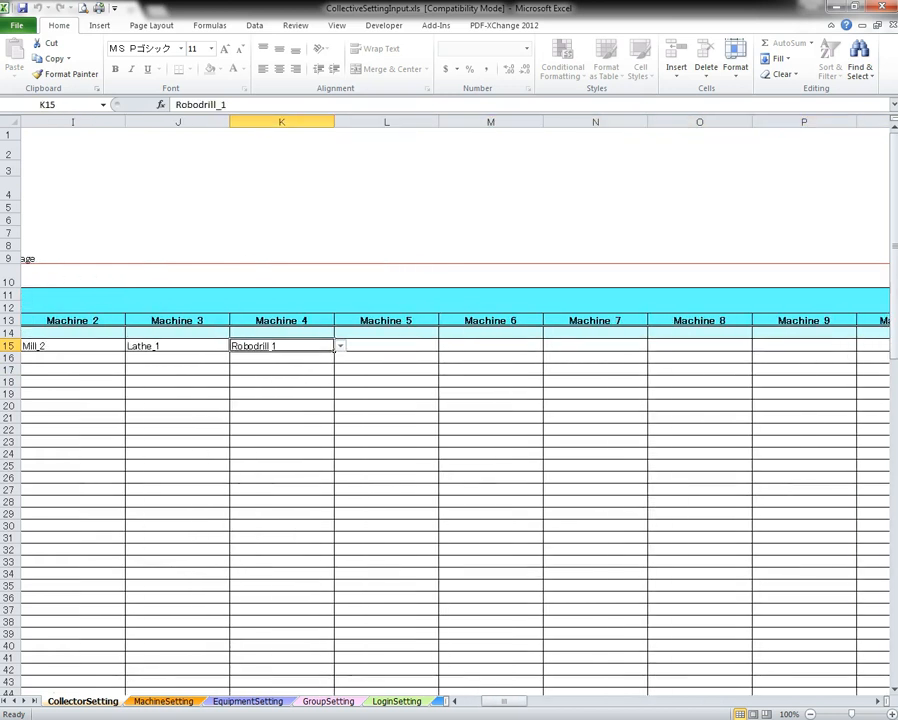
key("Left")
key("Home")
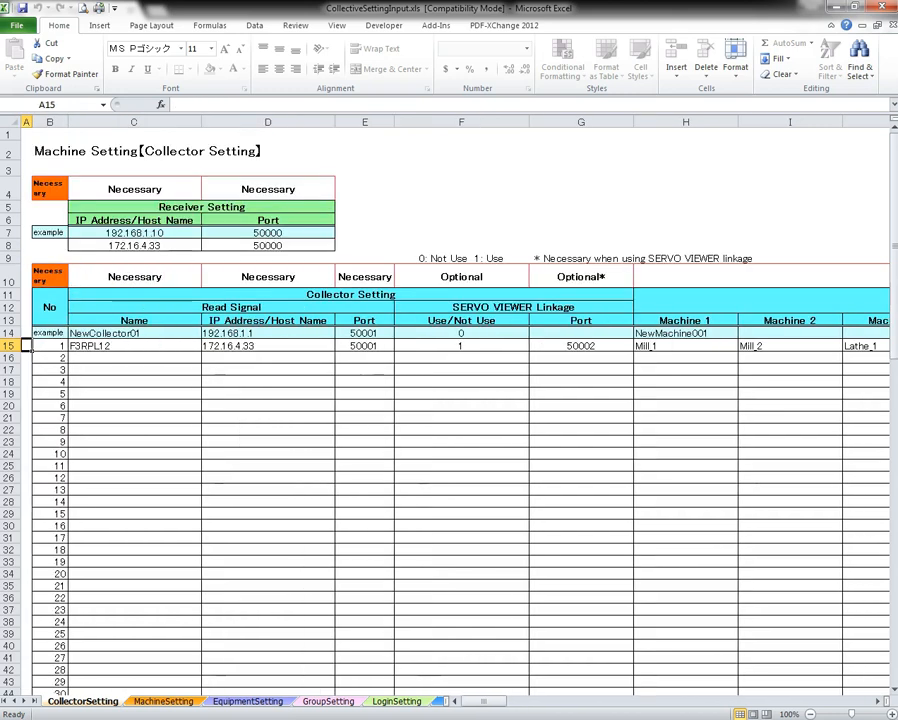
key("Right")
key("Right")
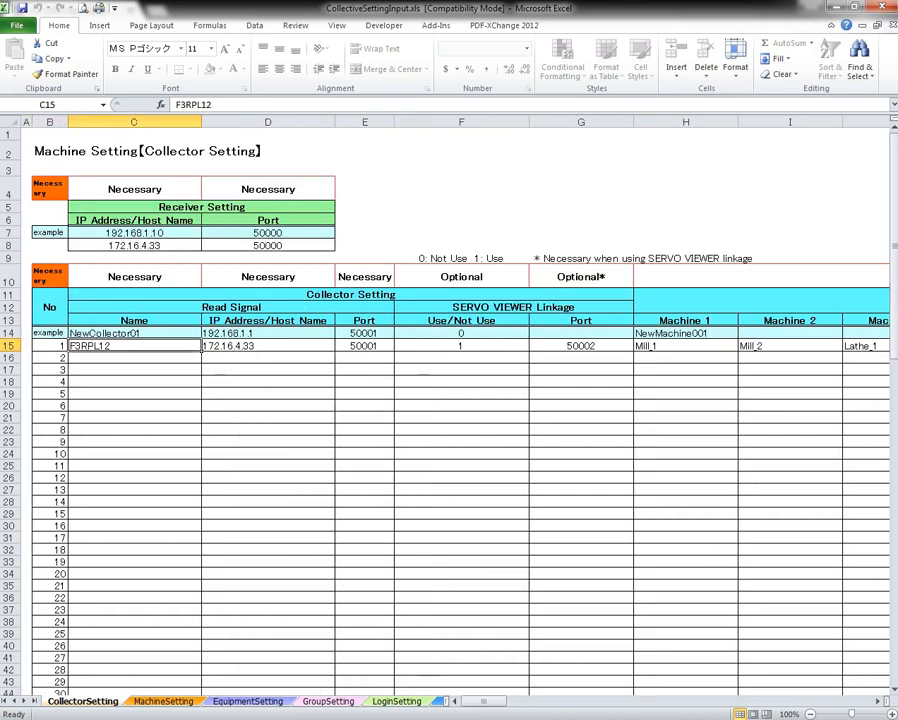
Review Robodrill_1's network settings on the MachineSetting sheet, from its IP address to its synchronization interval.
key("ctrl+Page_Down")
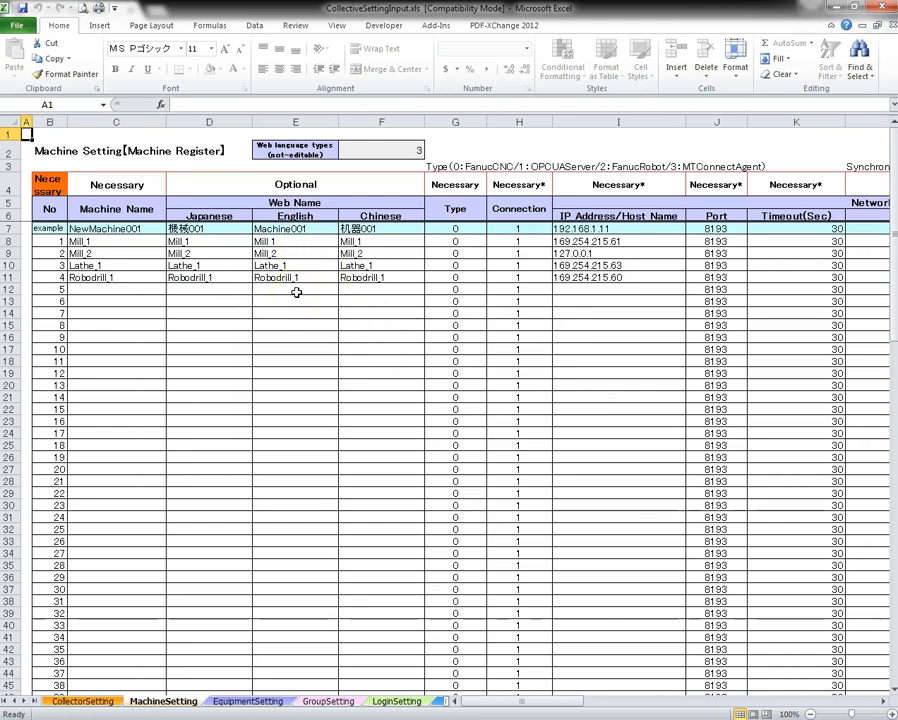
left_click(615, 279)
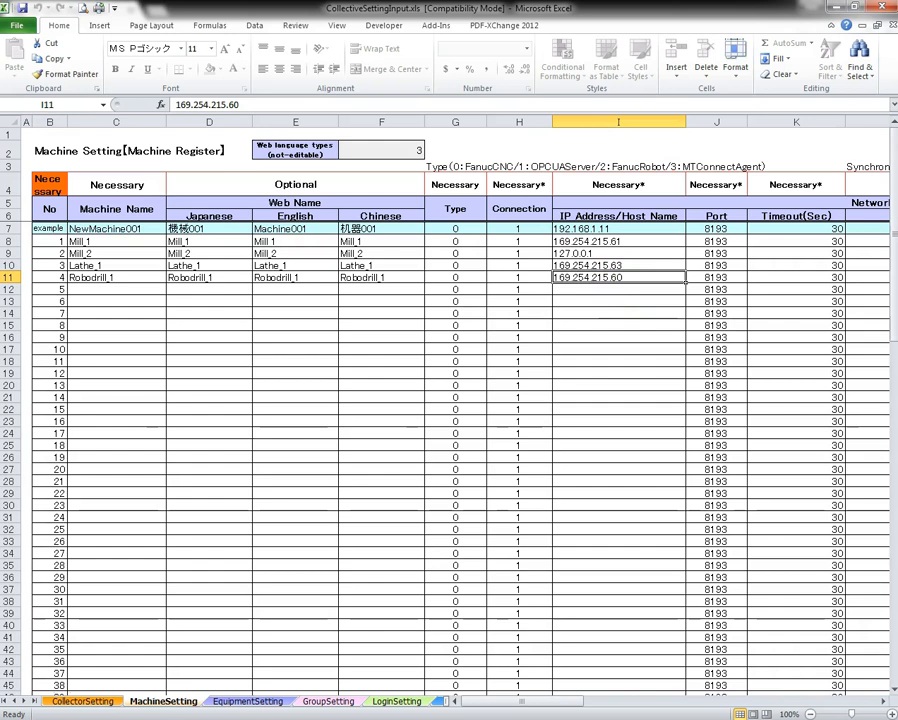
key("Right")
key("Right")
key("Right")
key("Right")
key("Right")
key("Right")
key("Right")
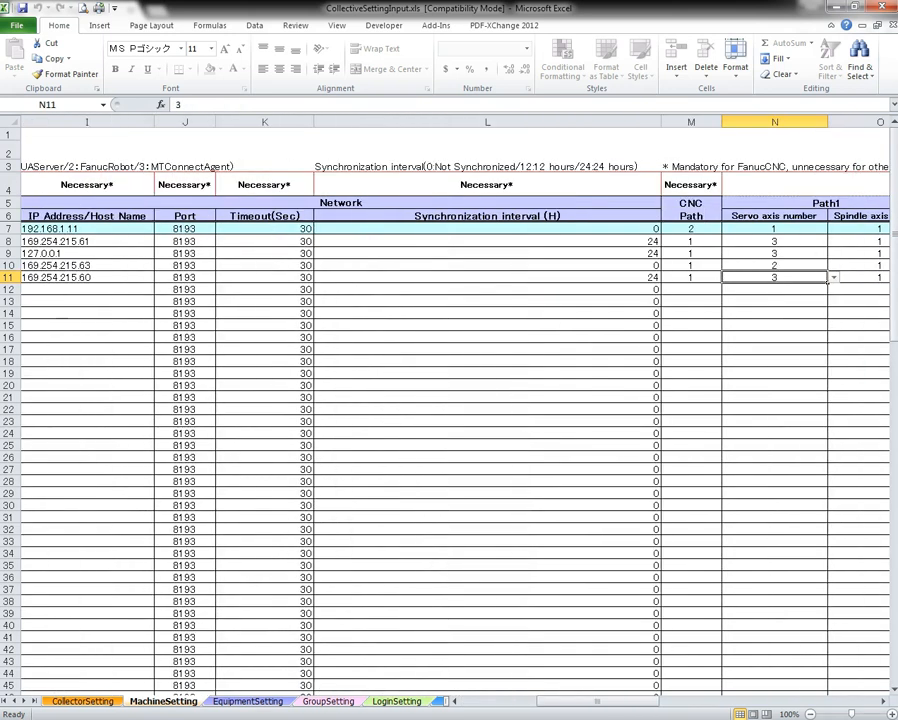
key("Left")
key("Left")
key("Left")
key("Left")
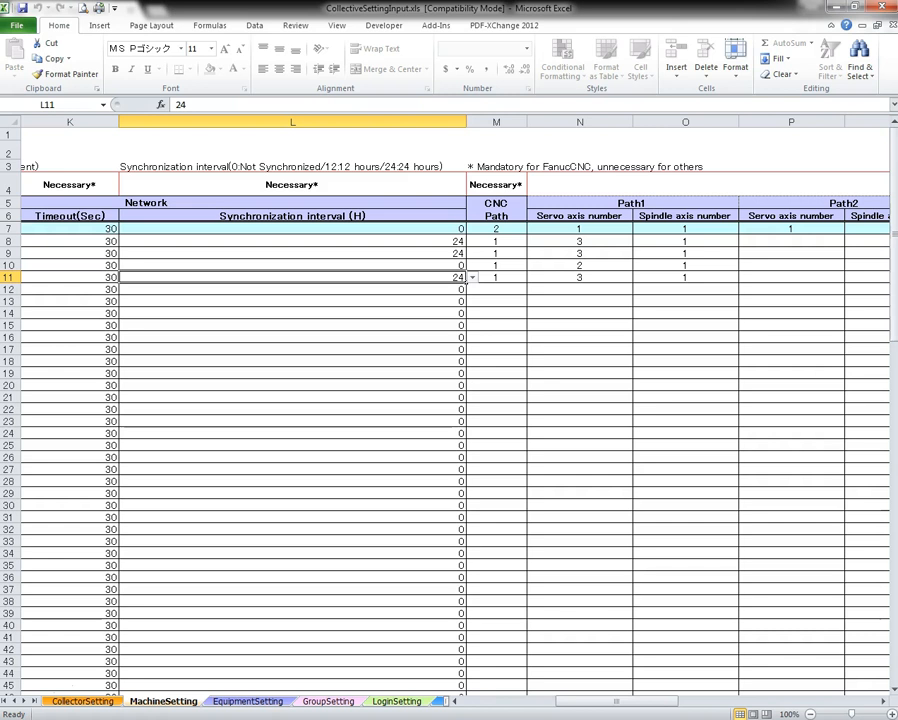
Check Robodrill_1's CNC path, servo axis number and spindle axis number in row 11.
left_click(496, 277)
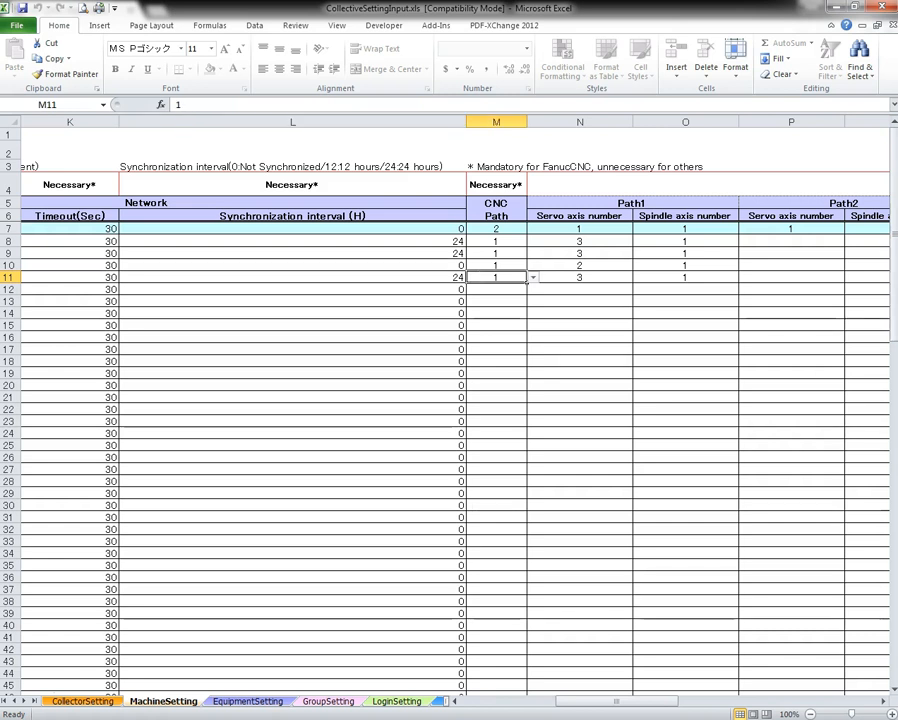
left_click(580, 277)
left_click(685, 277)
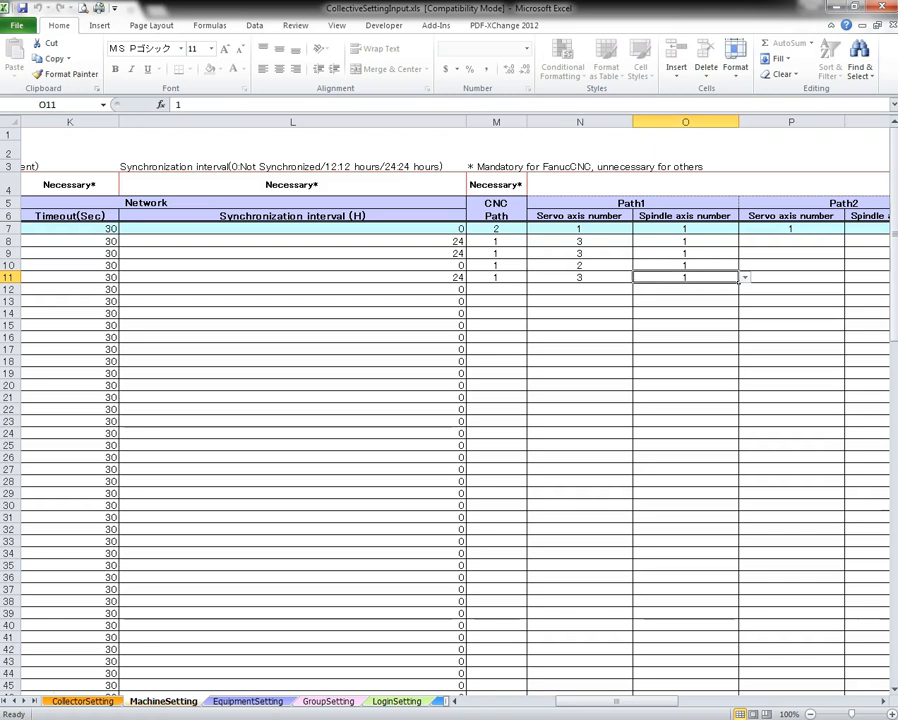
left_click(791, 277)
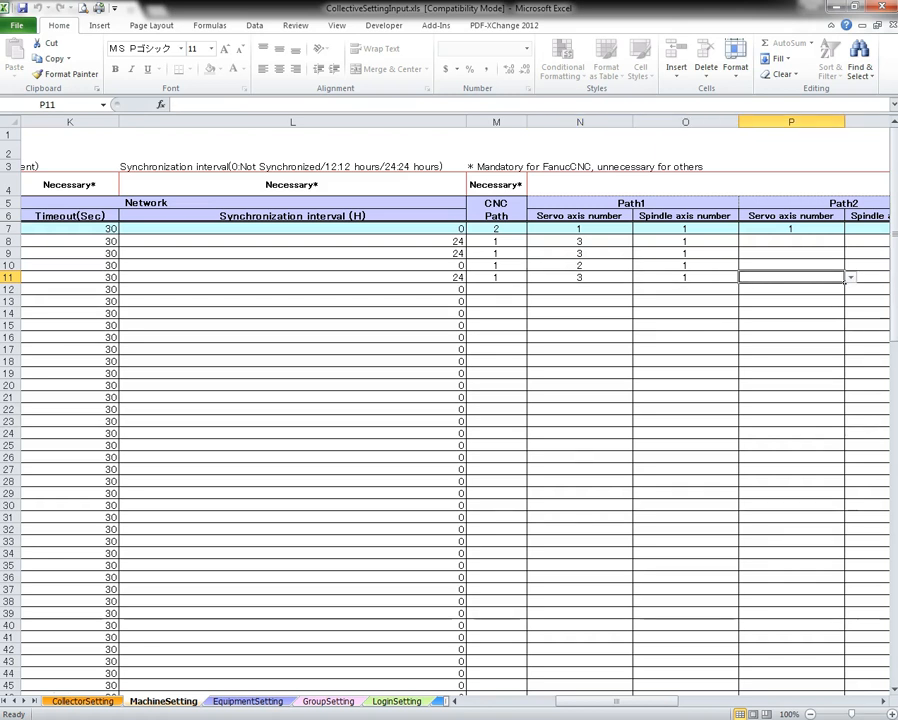
Look across the remaining path columns for Robodrill_1 to its outlier detection setting and signal pattern.
key("Right")
key("Right")
key("Right")
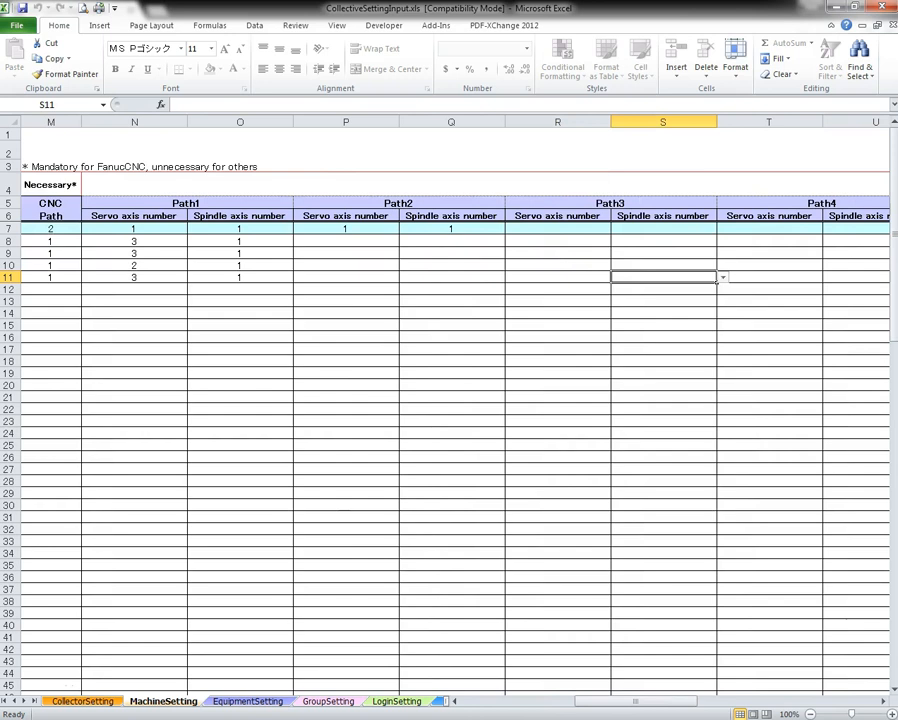
key("Right")
key("Right")
key("Right")
key("Right")
key("Right")
key("Right")
key("Right")
key("Right")
key("Right")
key("Right")
key("Right")
key("Right")
key("Right")
key("Right")
key("Right")
key("Right")
key("Right")
key("Right")
key("Right")
key("Right")
key("Left")
key("Left")
key("Left")
key("Left")
key("Left")
key("Left")
key("Left")
key("Left")
key("Left")
key("Left")
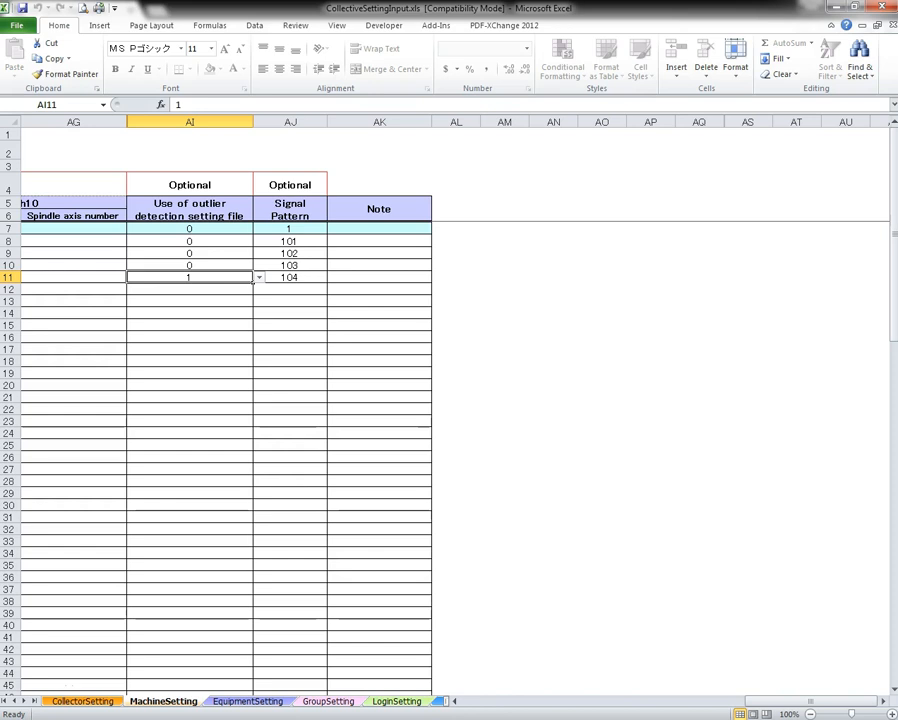
left_click(290, 277)
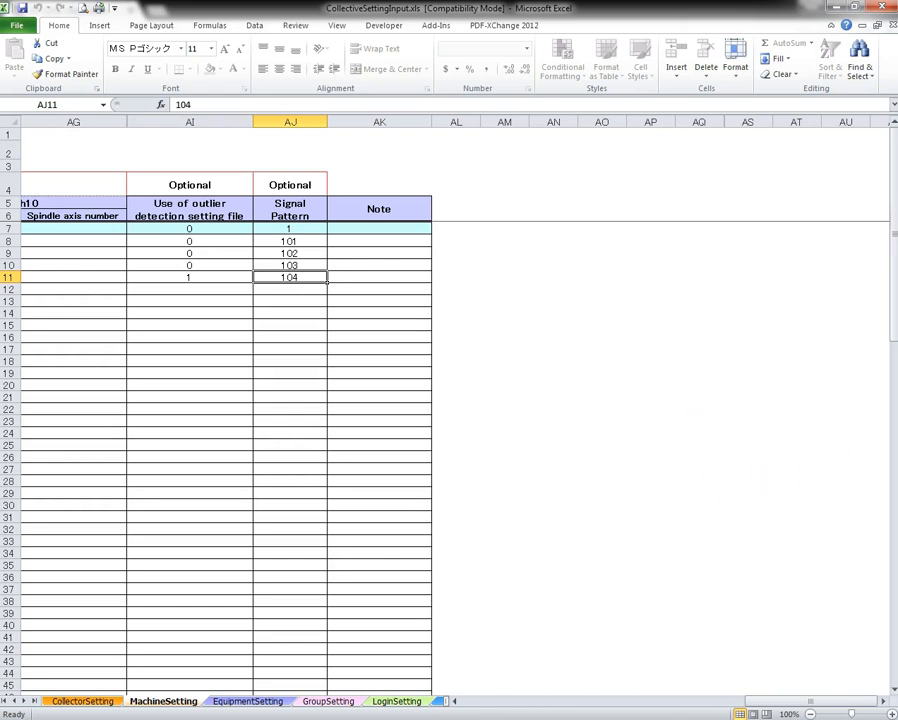
Switch back to the MT-LINKi AdminTool and show Robodrill_1's basic signals in the machine settings.
key("alt+Tab")
left_click(447, 117)
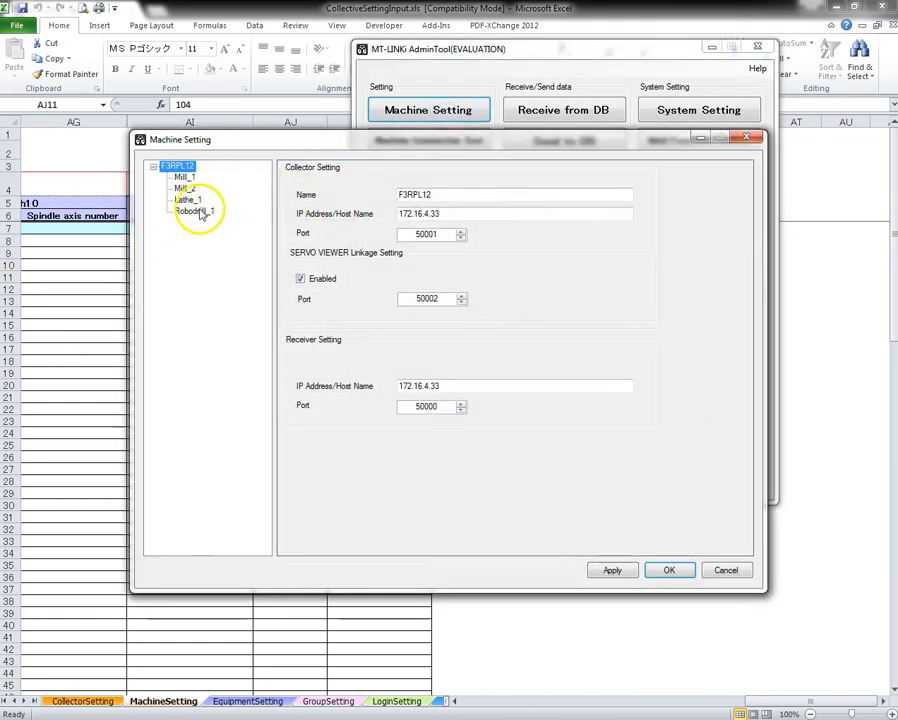
left_click(199, 212)
left_click(357, 213)
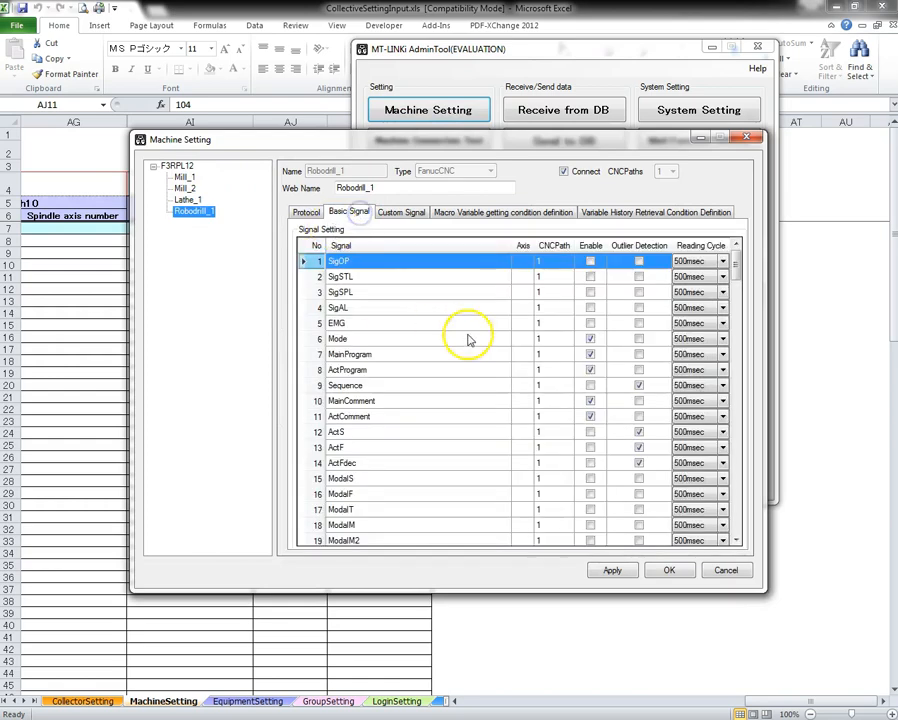
Look through Robodrill_1's basic signals and close the machine settings.
mouse_move(734, 262)
left_mouse_down()
mouse_move(738, 521)
mouse_move(748, 271)
left_mouse_up()
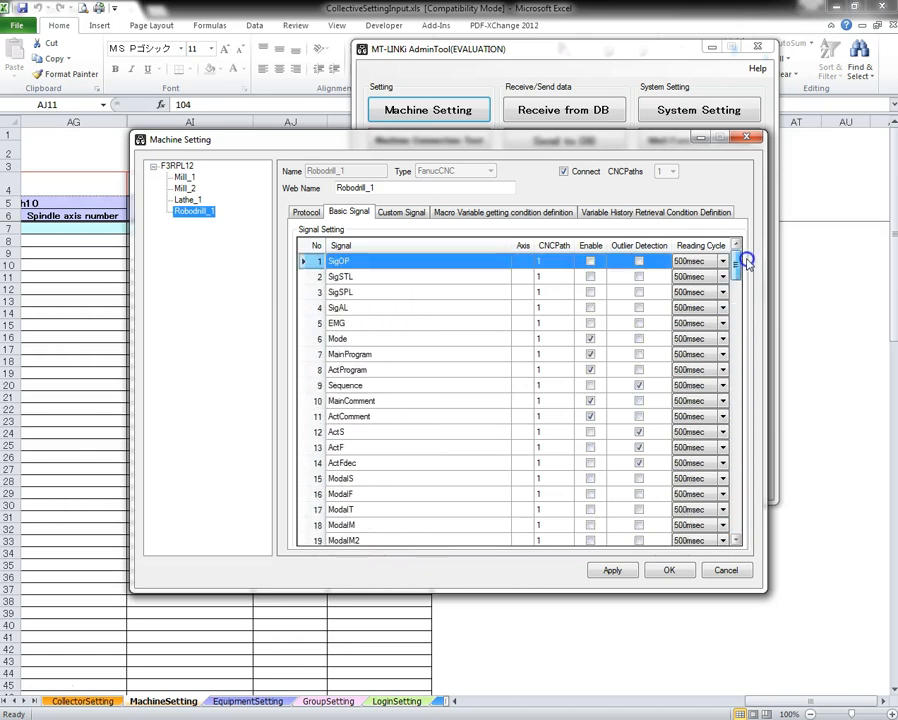
left_click(668, 575)
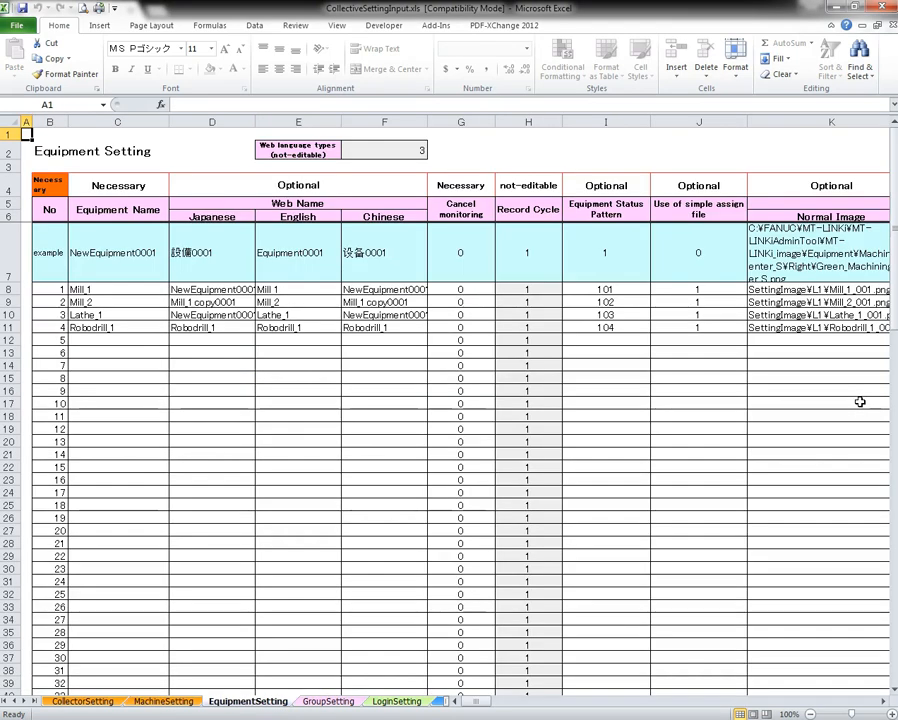
Review Robodrill_1's entry in row 11 of the EquipmentSetting sheet and look at the GroupSetting sheet.
key("Down")
key("Down")
key("Down")
key("Down")
key("Down")
key("Down")
key("Down")
key("Down")
key("Down")
key("Down")
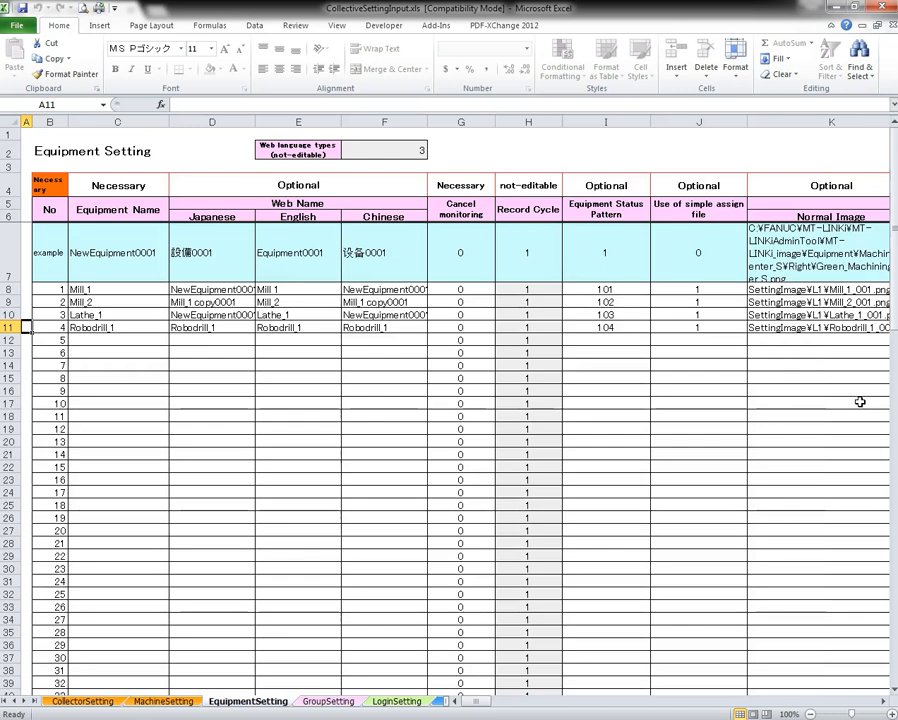
key("ctrl+Page_Down")
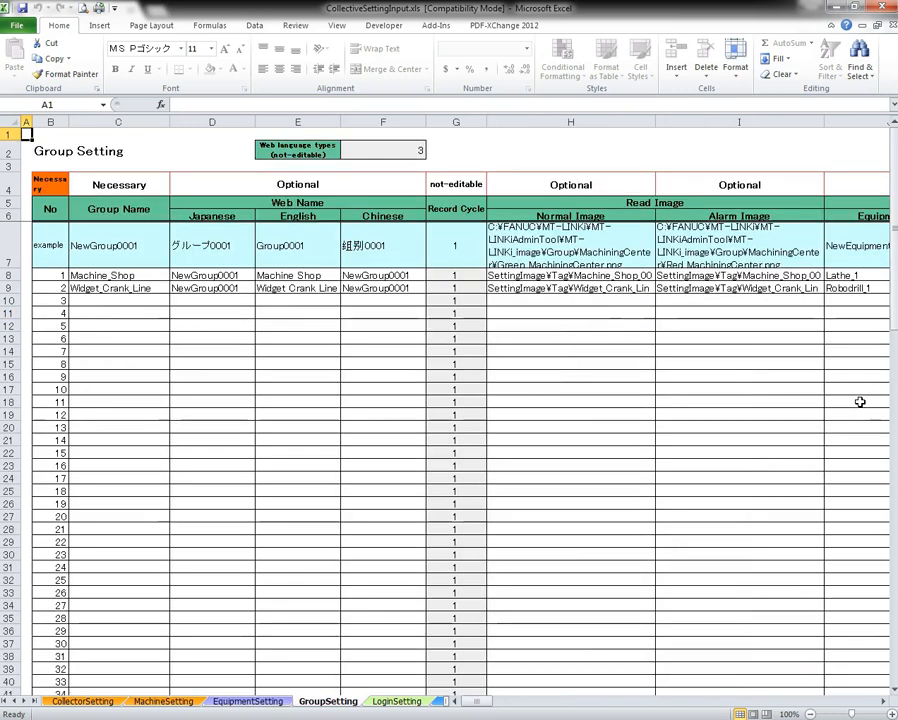
On the CollectorSetting sheet, extend Robodrill_1 in K15 as a series up to Robodrill_10 under Machine 13.
key("ctrl+Page_Up")
key("ctrl+Page_Up")
key("Right")
key("Right")
key("Right")
key("Right")
key("Right")
key("Right")
key("Right")
key("Right")
key("Right")
key("Right")
key("Right")
key("Left")
key("Left")
key("Left")
key("Left")
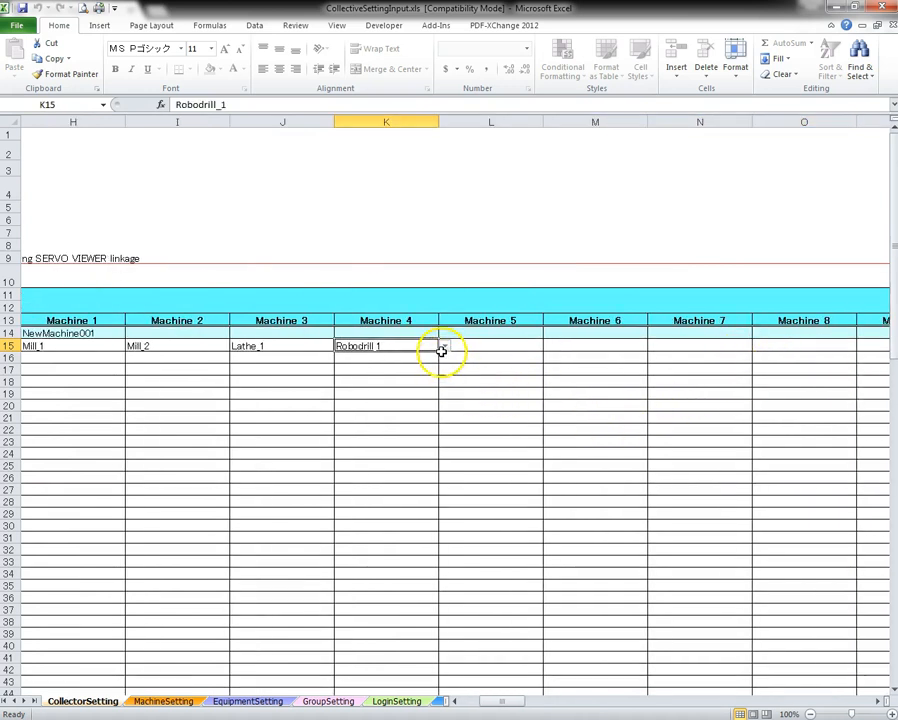
left_click_drag(438, 353, 802, 349)
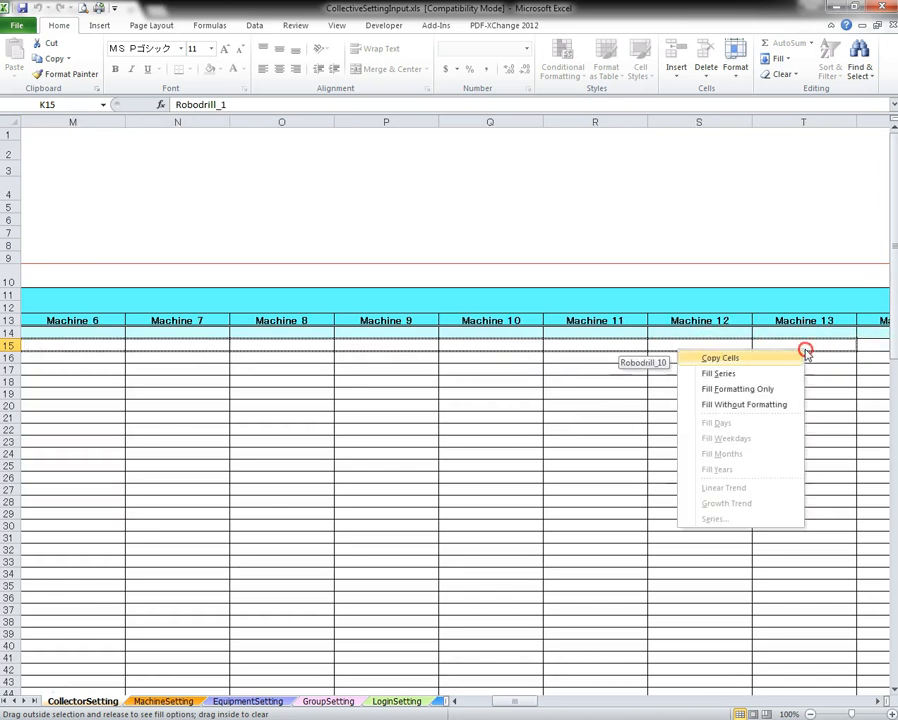
left_click(744, 372)
left_click(638, 372)
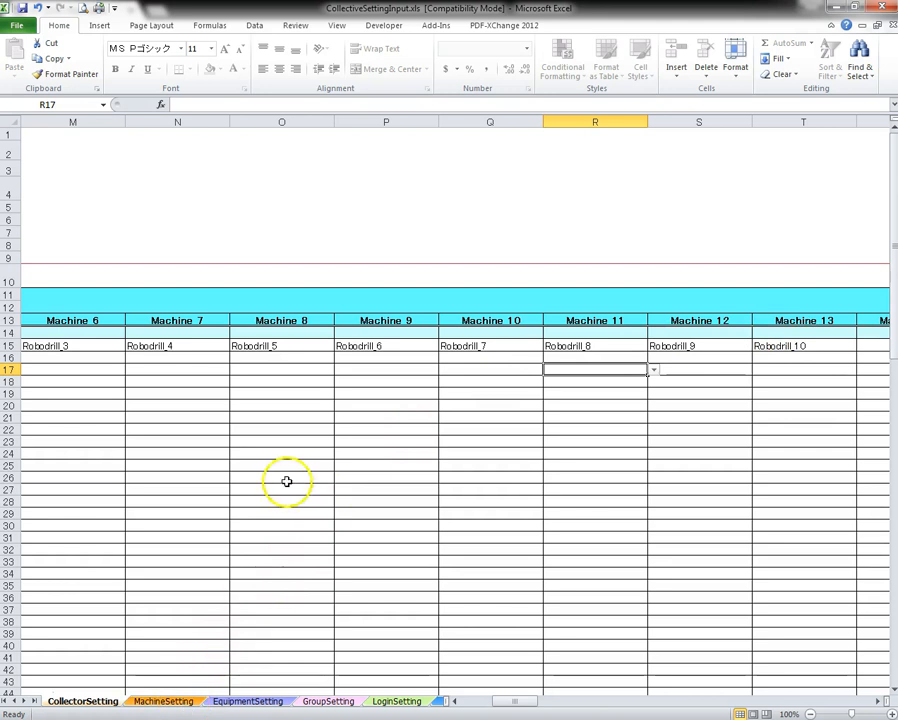
On the MachineSetting sheet, copy Robodrill_1's outlier detection setting 1 and signal pattern 104 down through row 20.
left_click(164, 701)
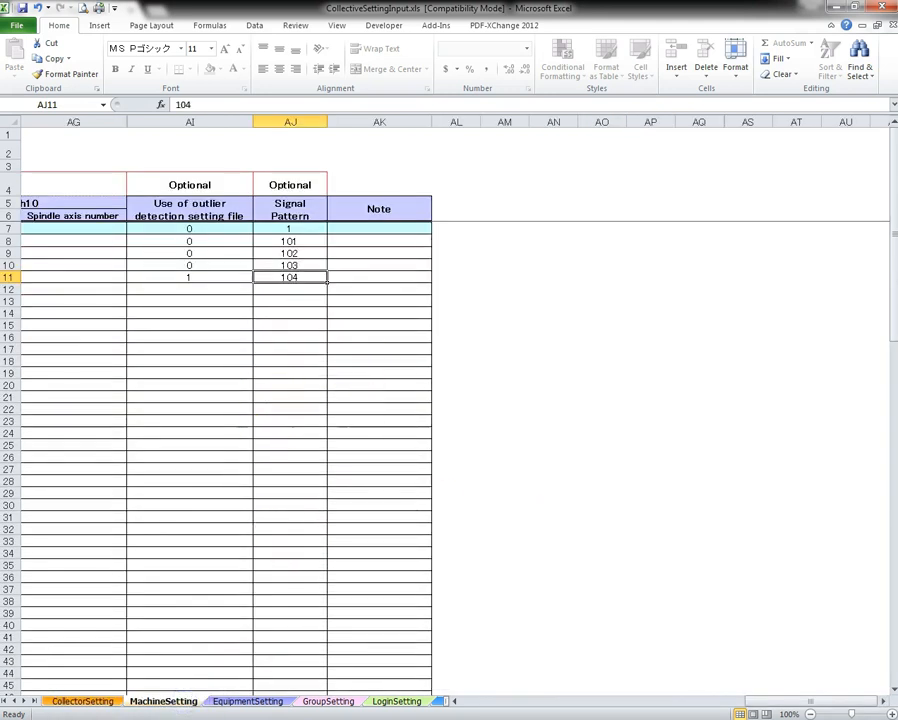
left_click(190, 277)
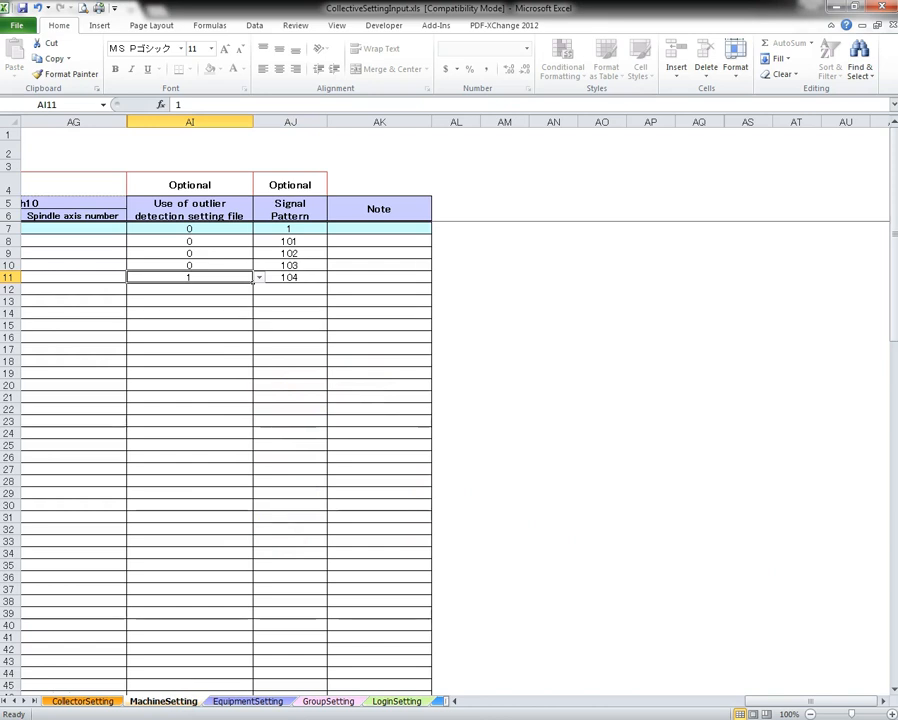
key("shift+Right")
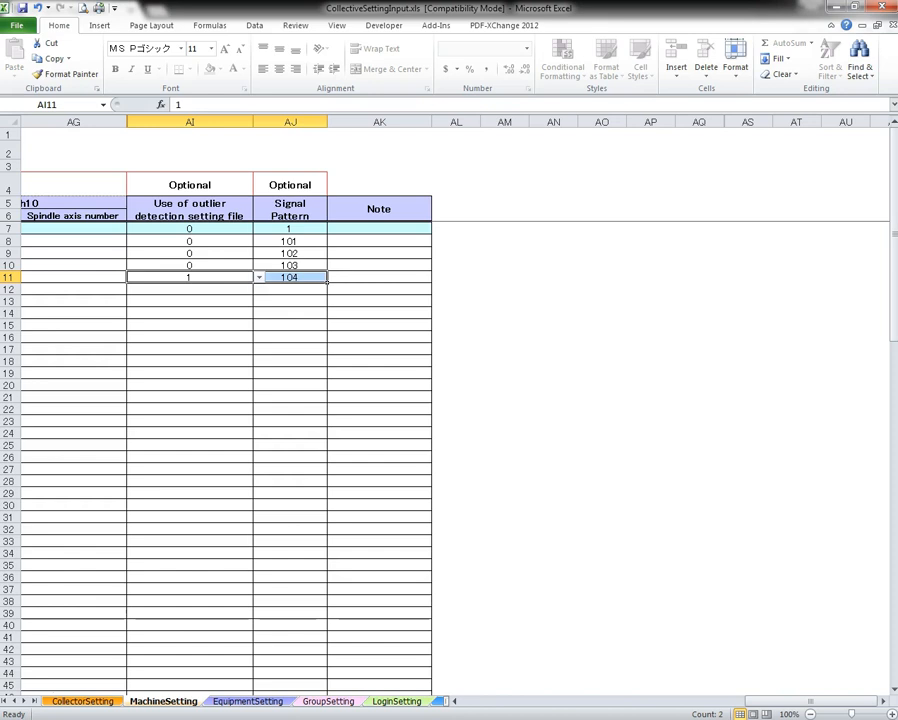
key("ctrl+c")
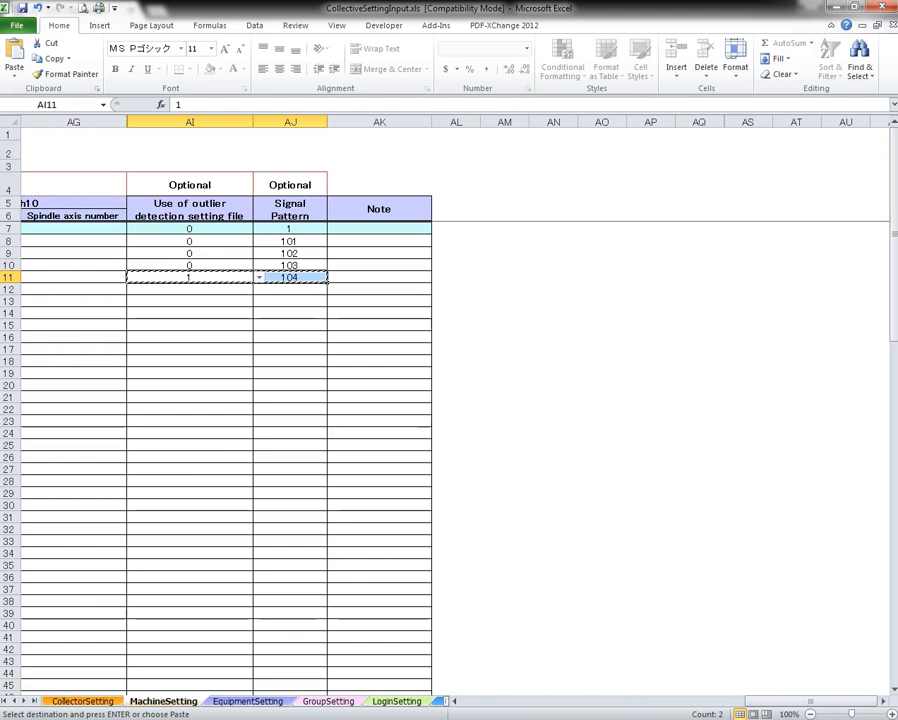
key("shift+Down")
key("shift+Down")
key("shift+Down")
key("shift+Down")
key("shift+Down")
key("shift+Down")
key("shift+Down")
key("shift+Down")
key("shift+Down")
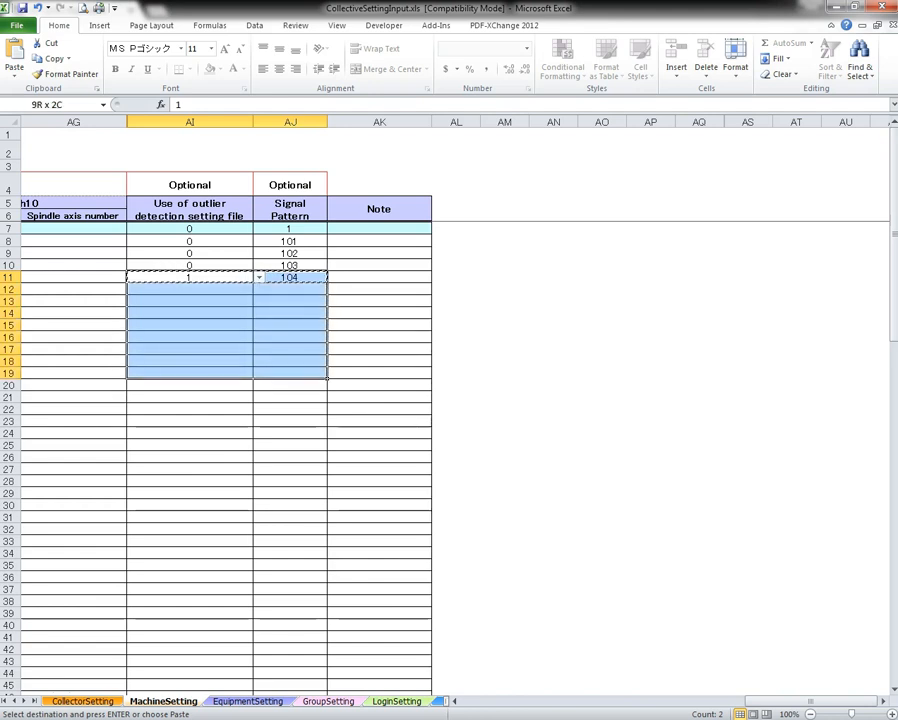
key("Return")
Extend Robodrill_1's machine name and its Japanese, English and Chinese web names as a series to Robodrill_10 in row 20.
key("Left")
key("Left")
key("Left")
key("Left")
key("Left")
key("Left")
key("Left")
key("Left")
key("Left")
key("Left")
key("Left")
key("Left")
key("Left")
key("Left")
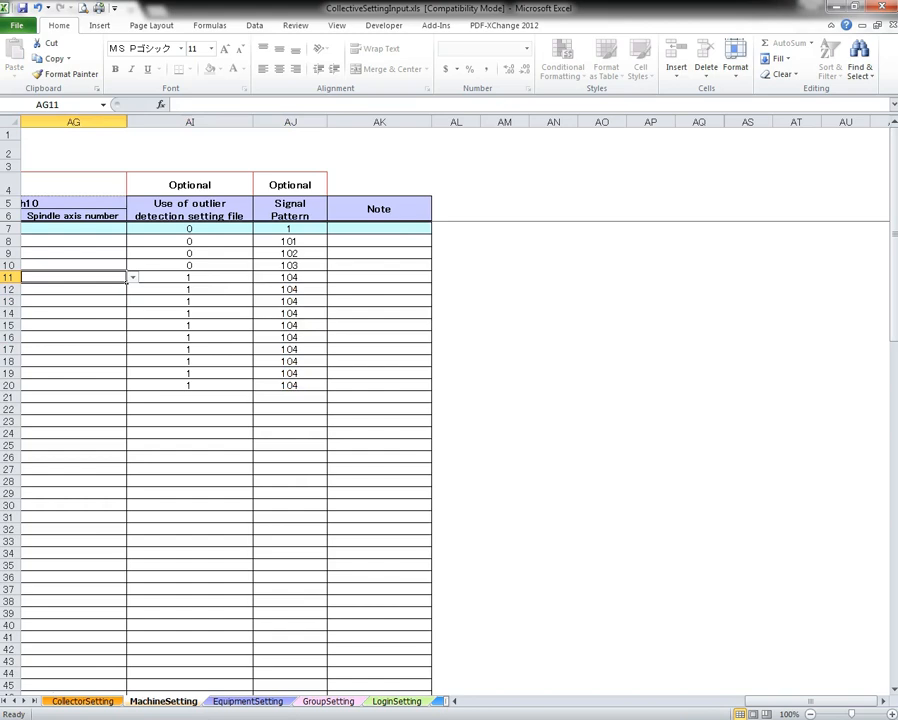
key("Left")
key("Left")
key("Left")
key("Left")
key("Left")
key("Left")
key("Left")
key("Left")
key("Left")
key("Left")
key("Left")
key("Left")
key("Left")
key("Left")
key("Left")
key("Left")
key("Left")
key("Left")
key("Left")
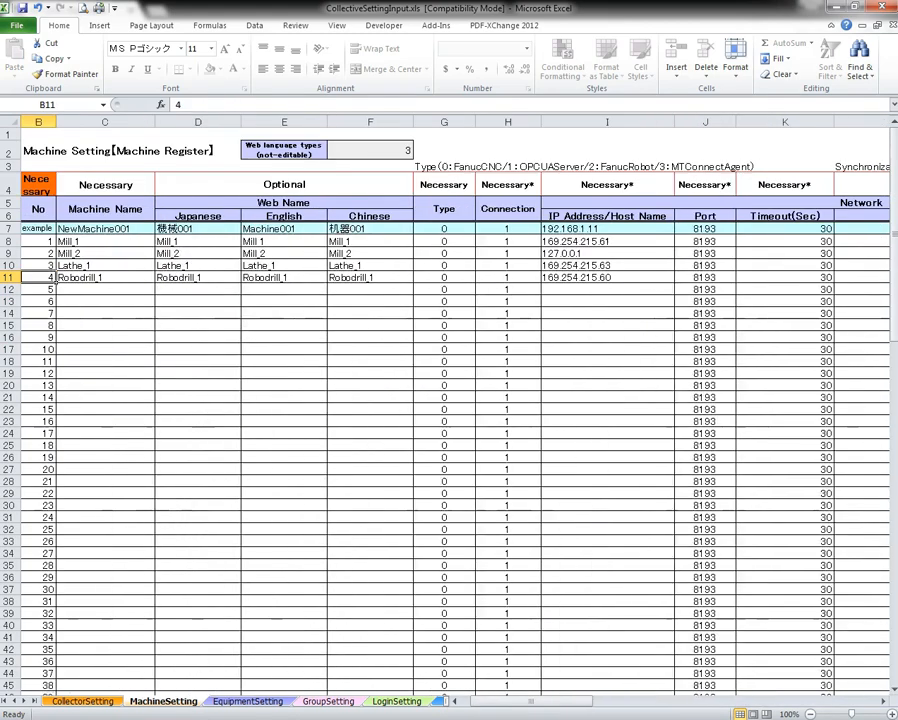
key("Right")
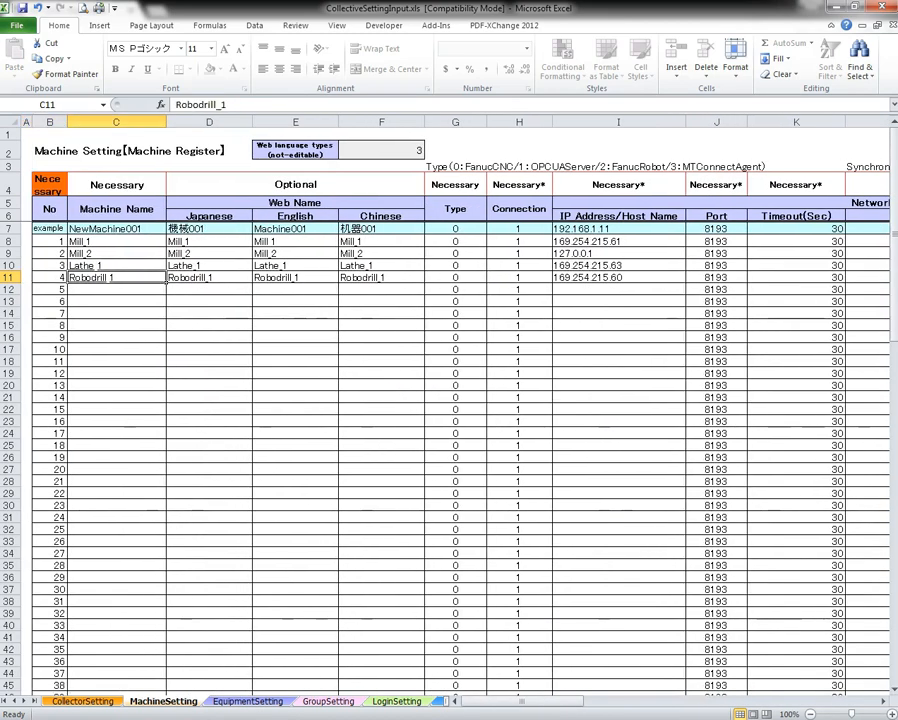
left_click_drag(120, 272, 438, 397)
left_click(462, 412)
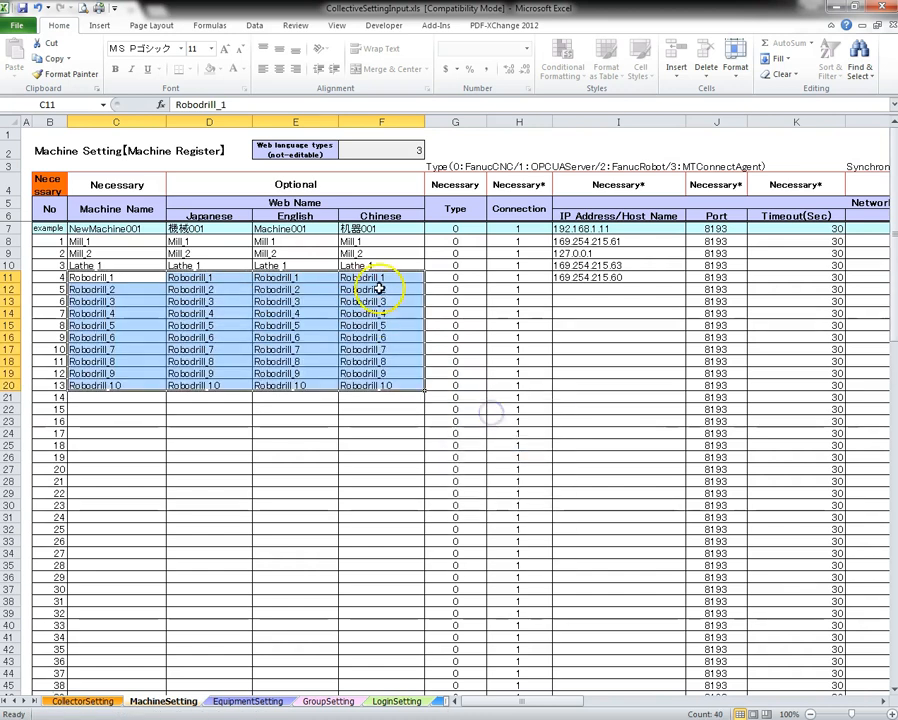
Extend the IP address 169.254.215.60 in I11 as a series down to 169.254.215.69 in row 20.
left_click(392, 280)
left_click(623, 277)
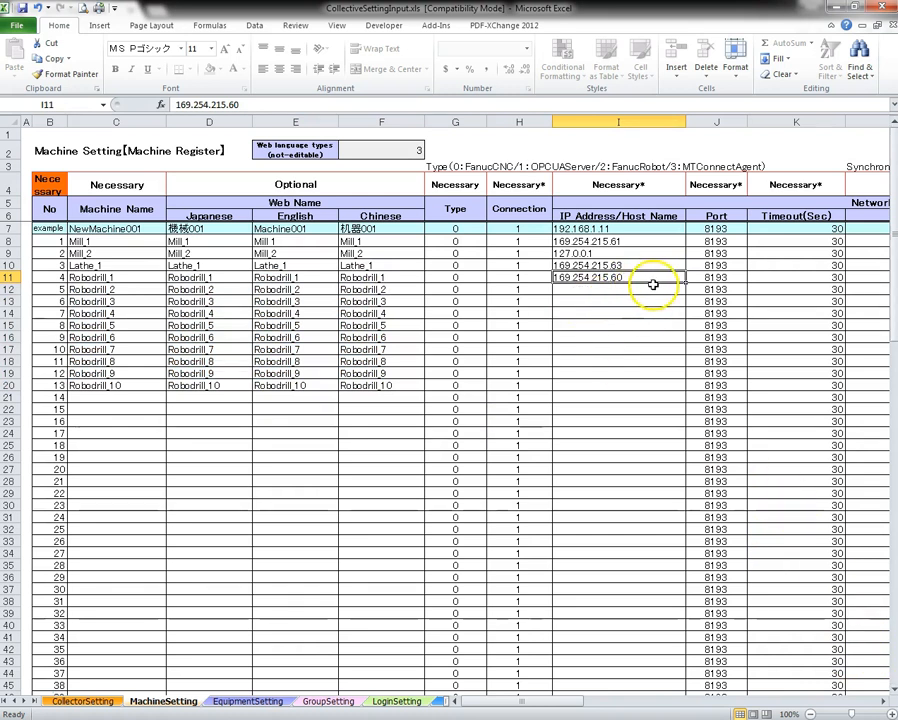
left_click_drag(685, 283, 677, 390)
left_click(716, 412)
left_click_drag(632, 313, 632, 303)
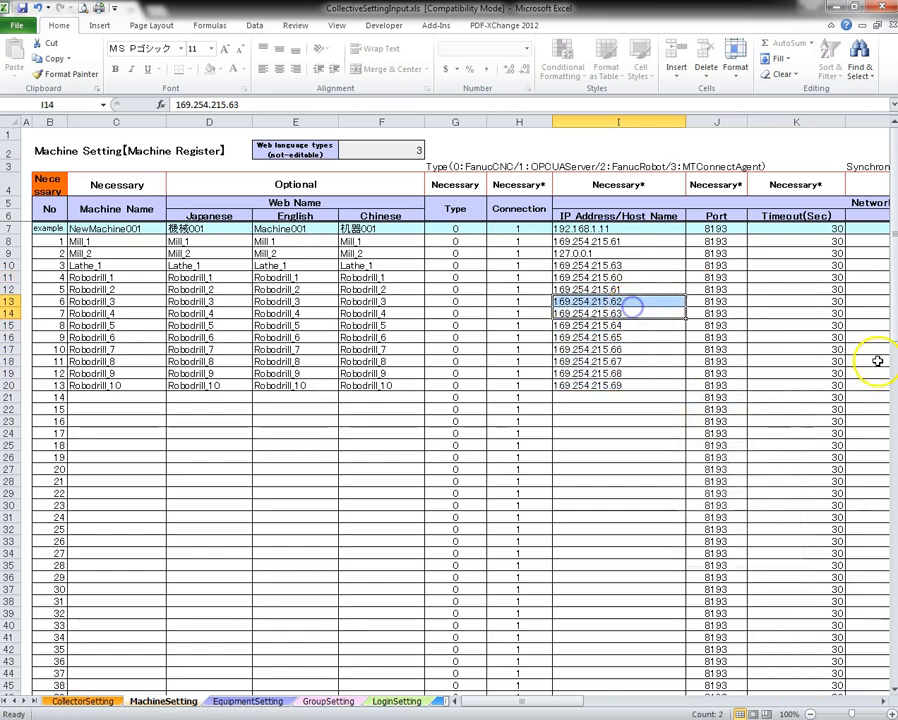
Copy Robodrill_1's 24-hour synchronization interval, CNC path 1, servo axis number 3 and spindle axis number 1 down through row 20.
key("Right")
key("Right")
key("Right")
key("Right")
key("Right")
key("Right")
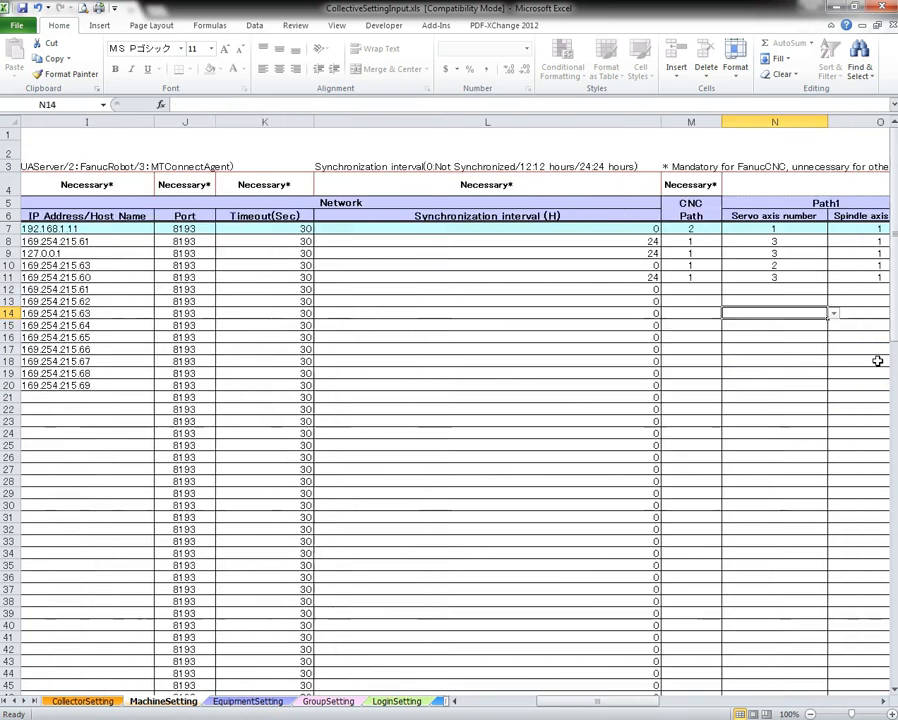
key("Up")
key("Up")
key("Up")
key("Left")
key("Left")
key("Left")
key("Left")
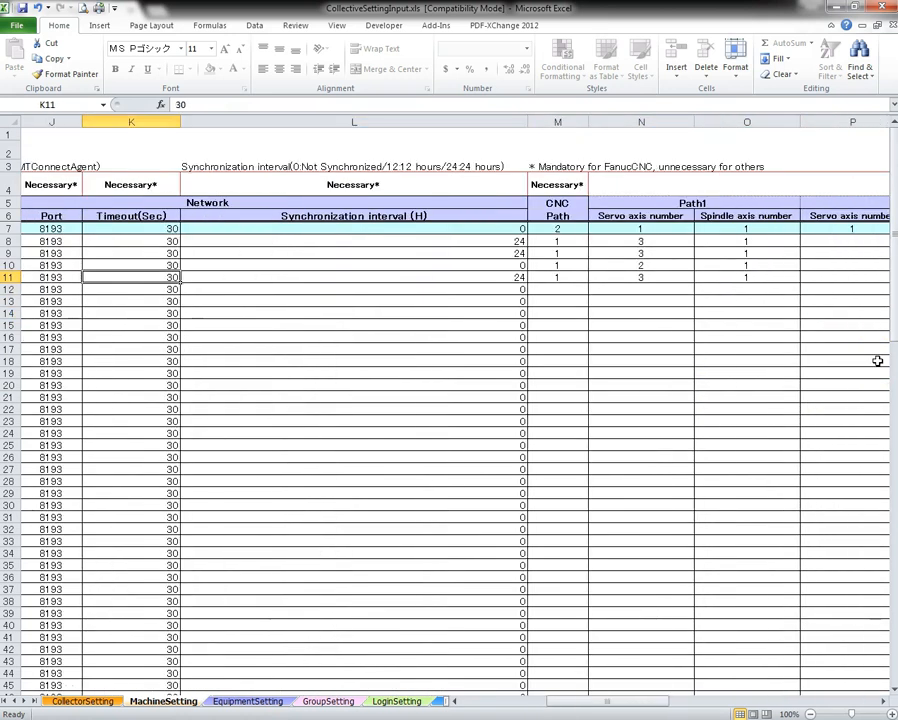
key("Right")
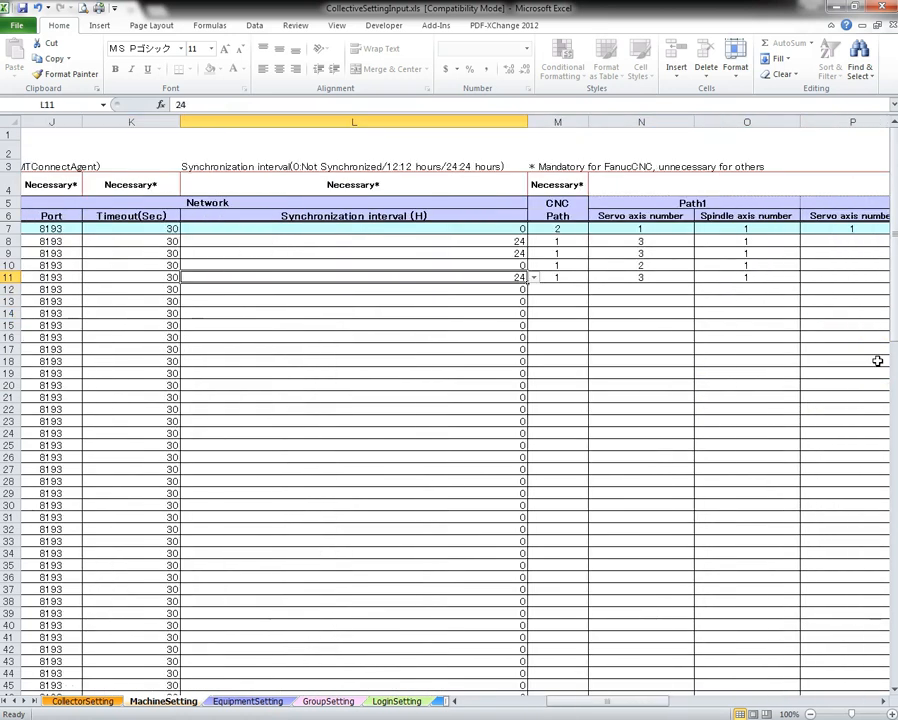
key("shift+Right")
key("shift+Right")
key("shift+Right")
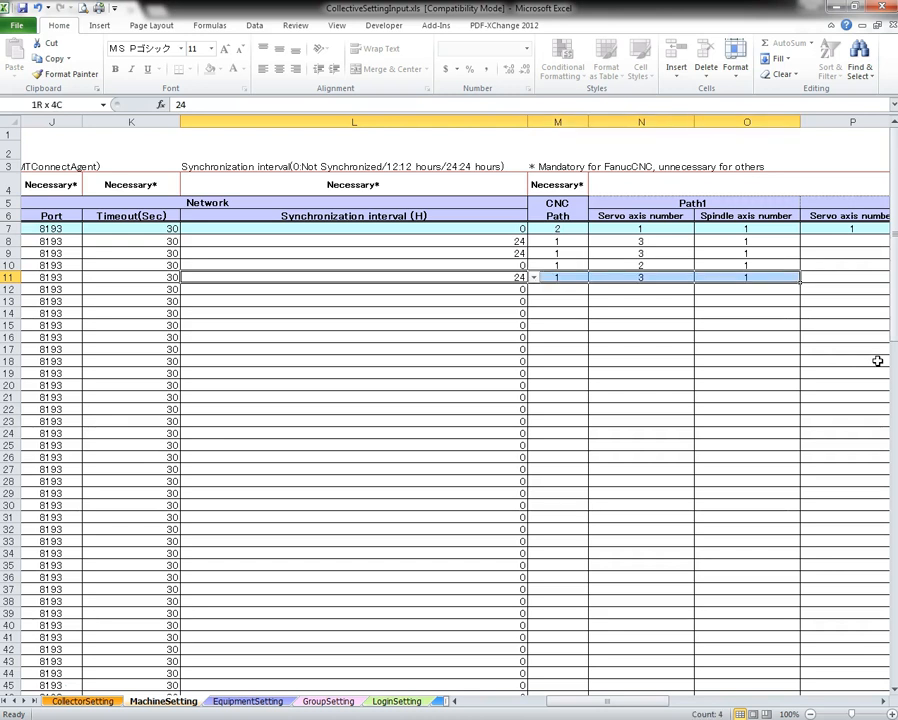
key("alt+e")
key("c")
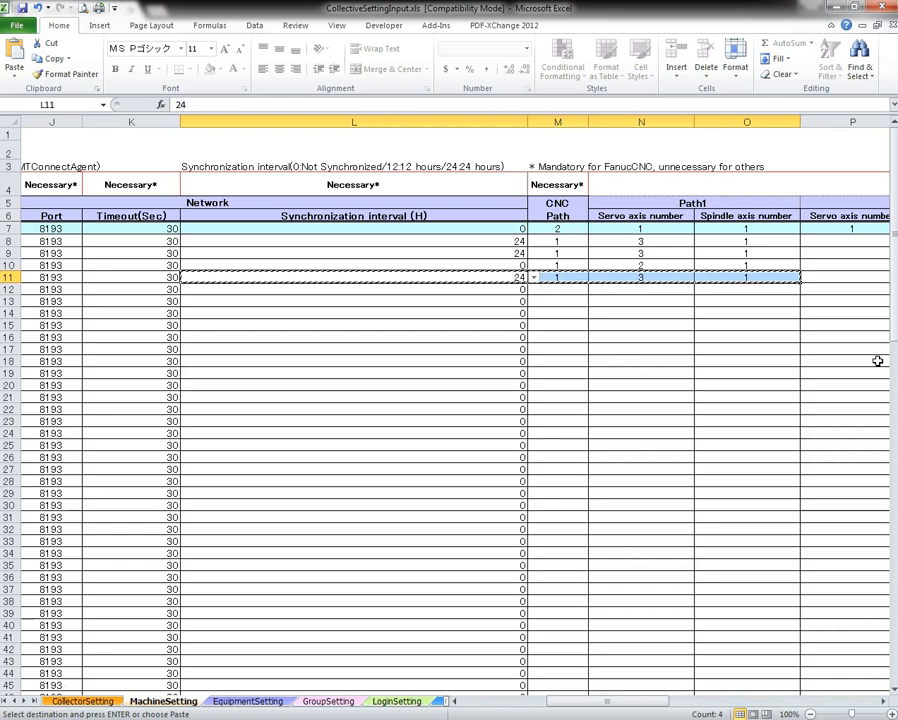
key("shift+Down")
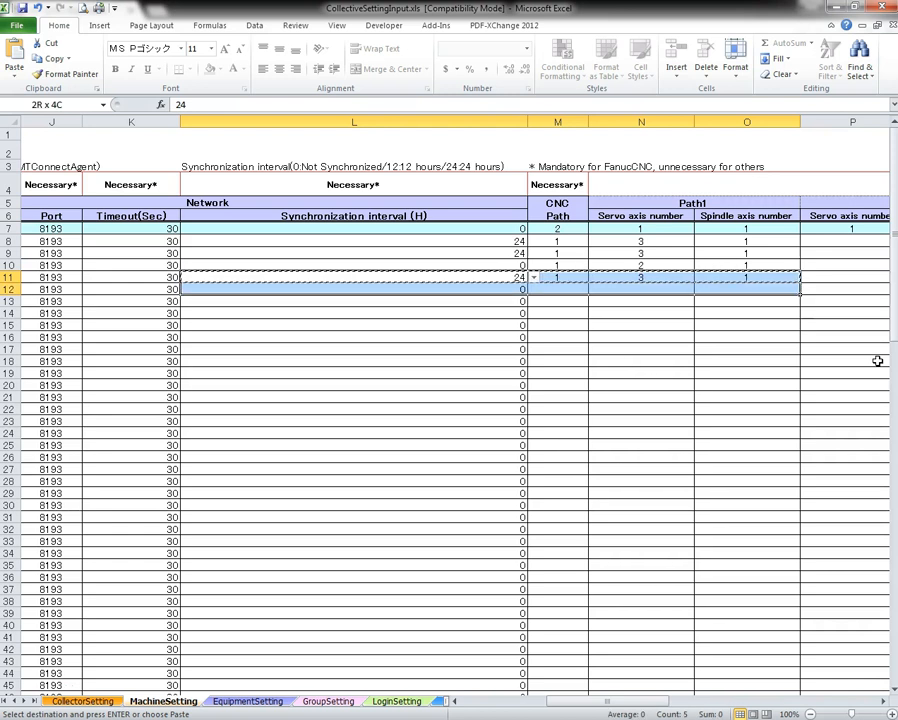
key("shift+Down")
key("shift+Down")
key("shift+Down")
key("shift+Down")
key("shift+Down")
key("shift+Down")
key("shift+Down")
key("shift+Down")
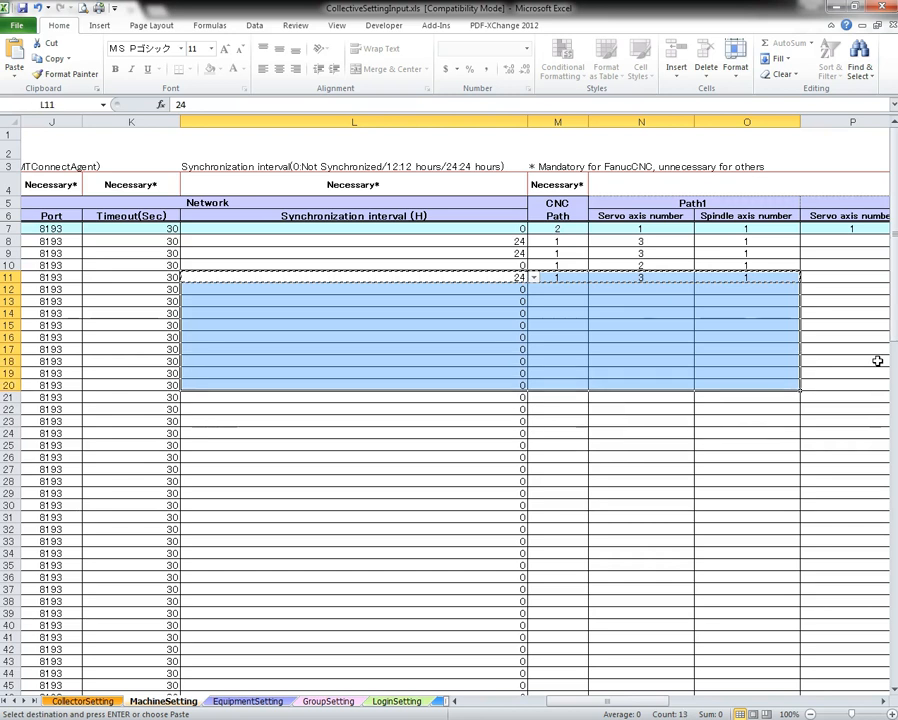
key("ctrl+v")
Check the synchronization intervals, CNC paths and axis numbers copied for Robodrill_2 to Robodrill_10.
key("Right")
key("Right")
key("Right")
key("Right")
key("Right")
key("Right")
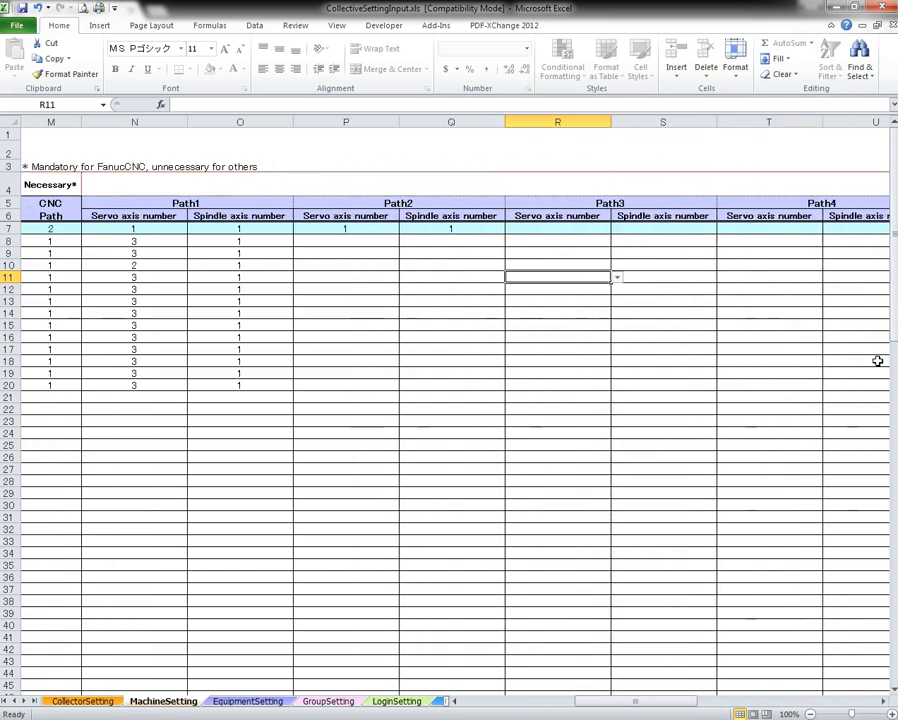
key("Left")
key("Left")
key("Left")
key("Left")
key("Left")
key("Left")
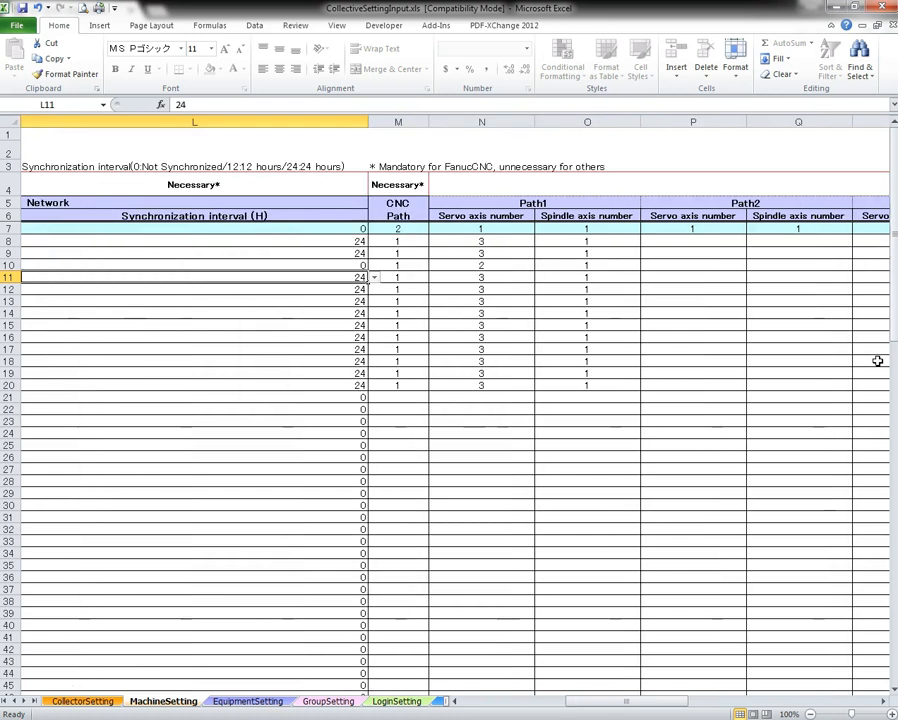
key("Down")
key("Down")
key("Down")
key("Down")
key("Down")
key("Down")
key("Down")
key("Down")
key("Down")
key("Down")
key("Down")
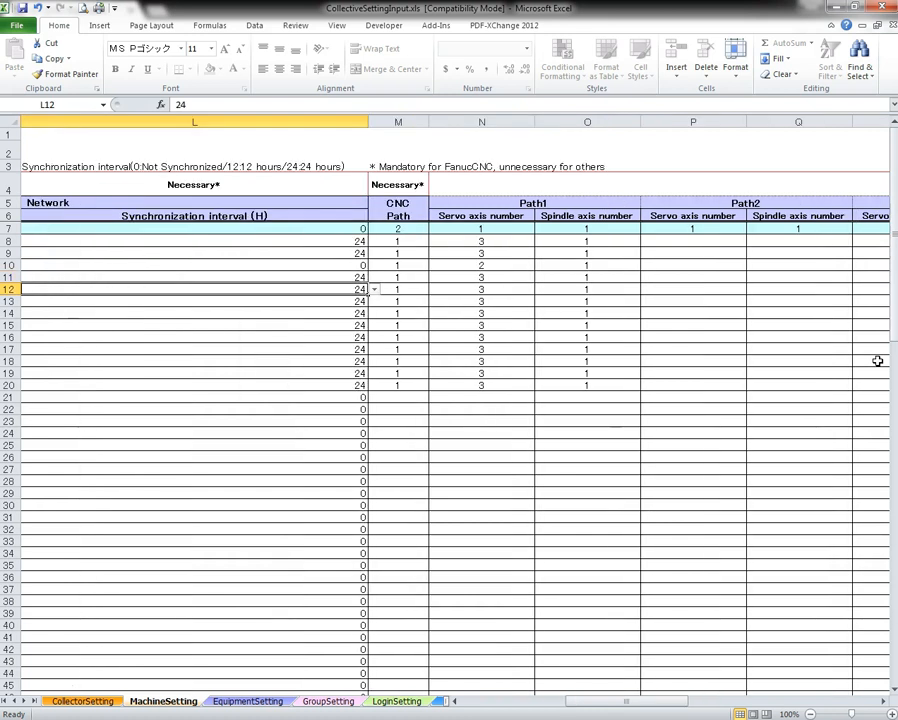
key("Right")
key("Up")
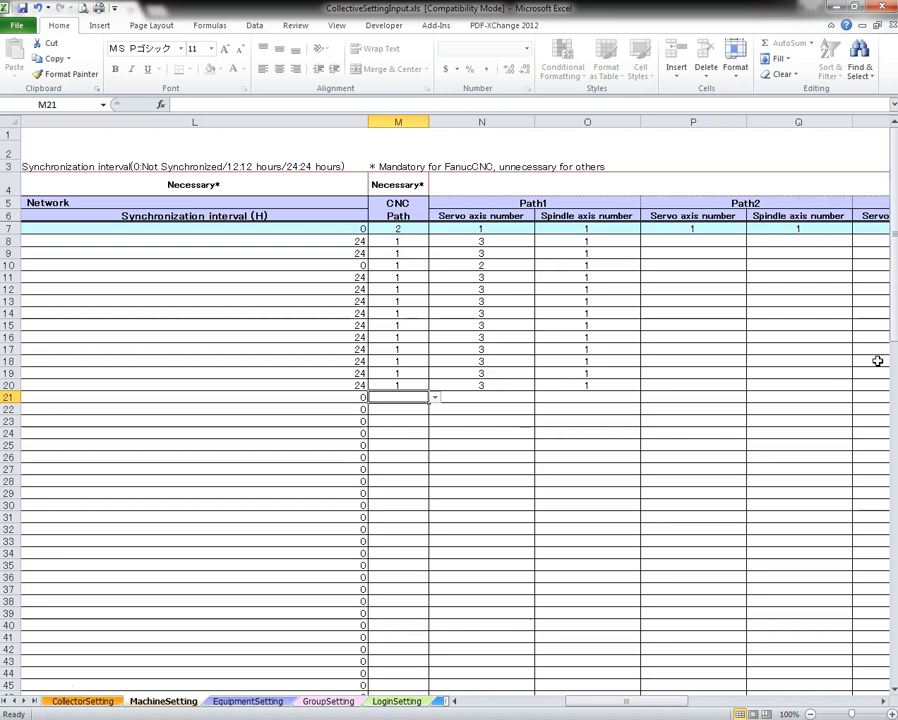
key("Right")
key("Right")
key("Right")
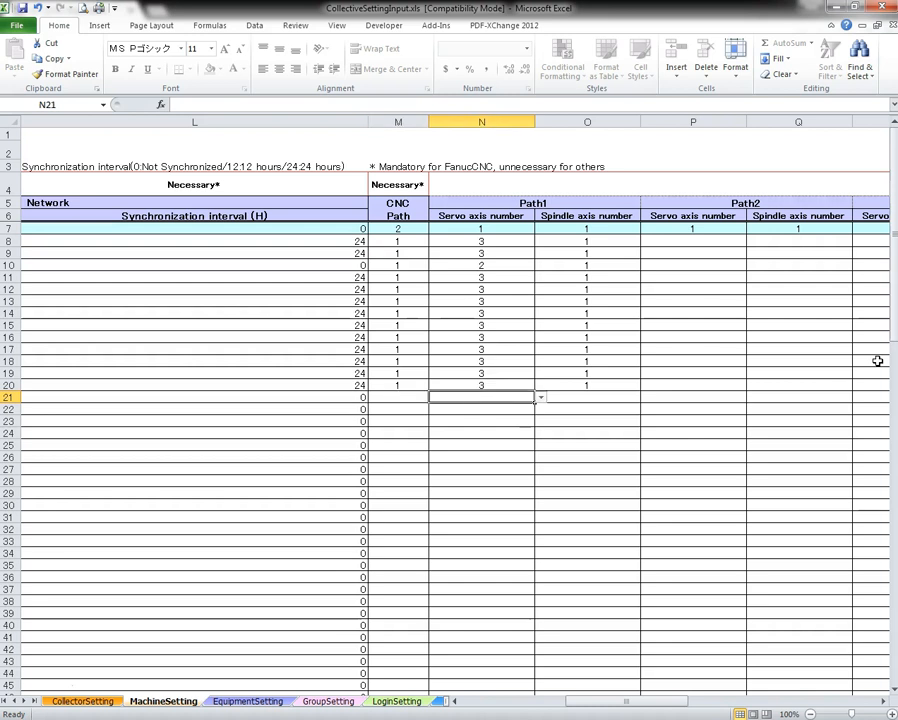
key("Left")
key("Left")
key("Left")
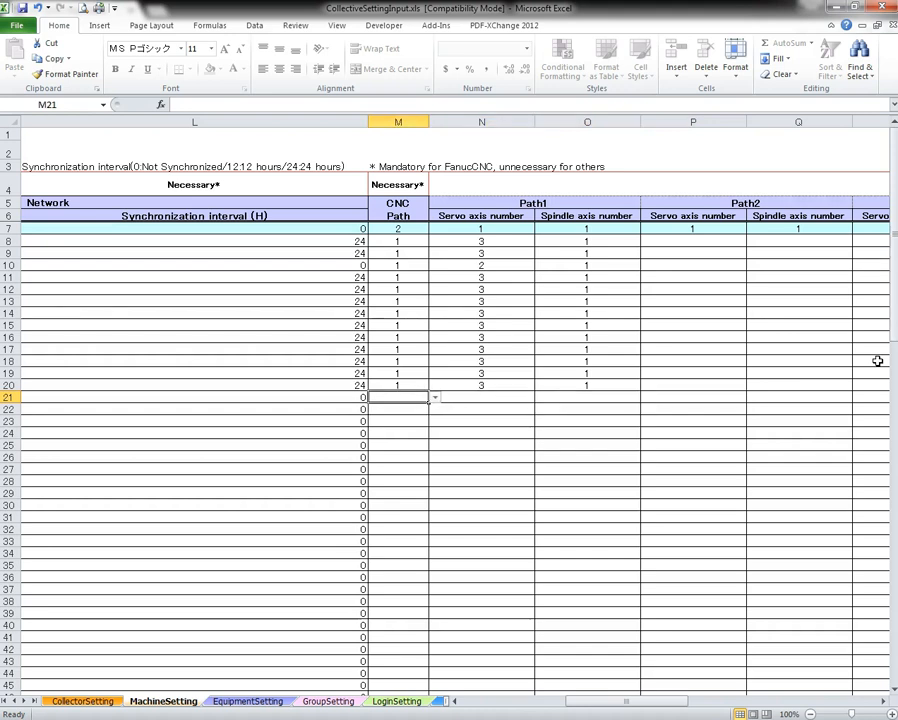
On the EquipmentSetting sheet, extend Robodrill_1's equipment name and three web names as a series to Robodrill_10 in row 20.
key("ctrl+Page_Down")
key("Right")
key("Right")
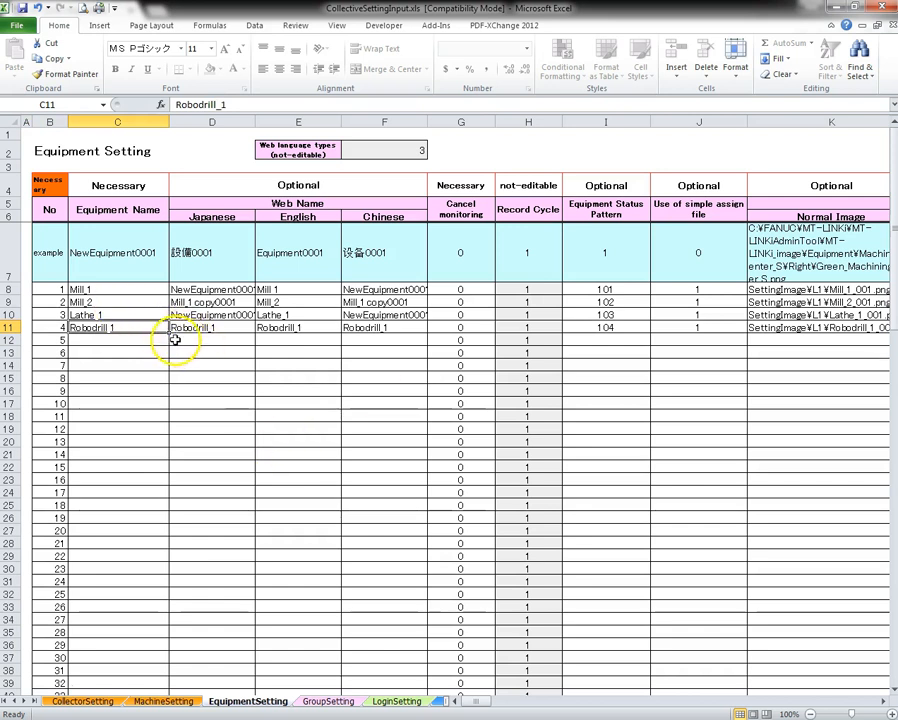
left_click_drag(155, 326, 441, 452)
left_click(462, 474)
Examine Robodrill_1's equipment status pattern, simple assign file setting and image path in row 11.
left_click(618, 329)
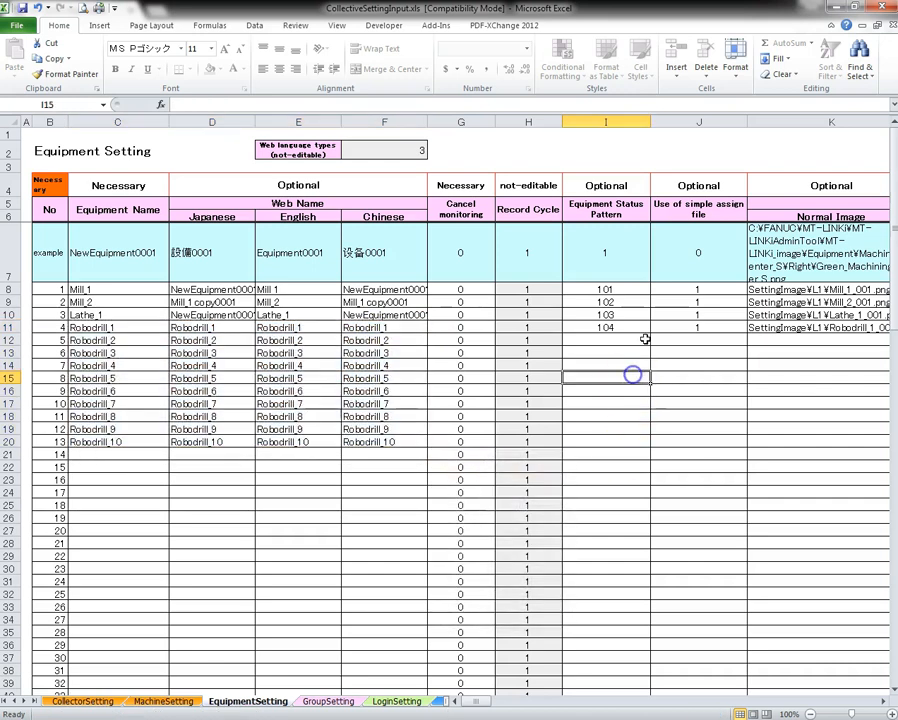
key("Right")
key("Right")
key("Right")
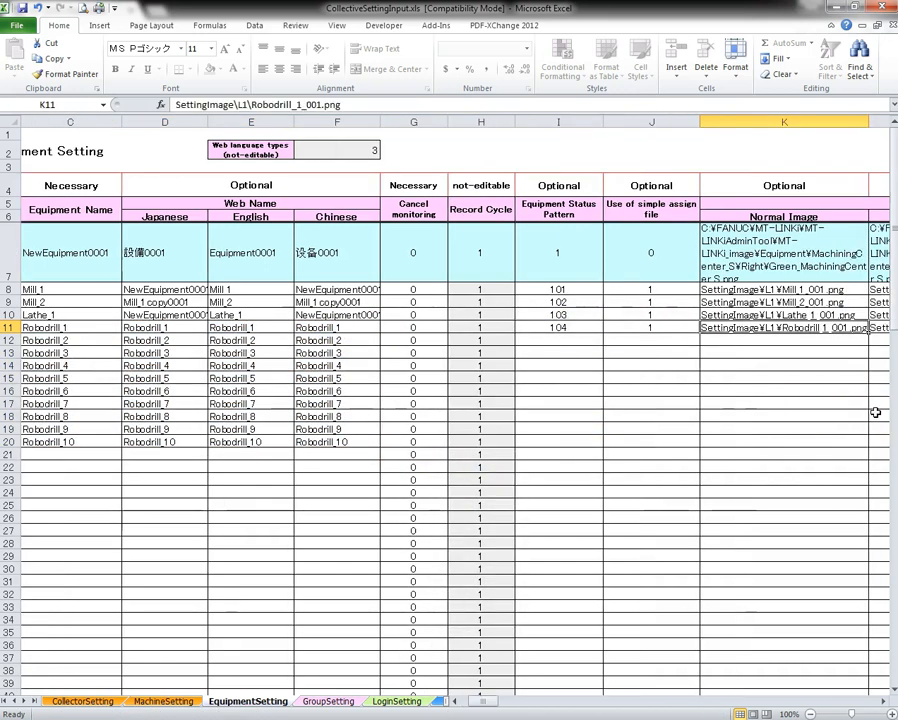
key("Left")
key("Left")
key("Left")
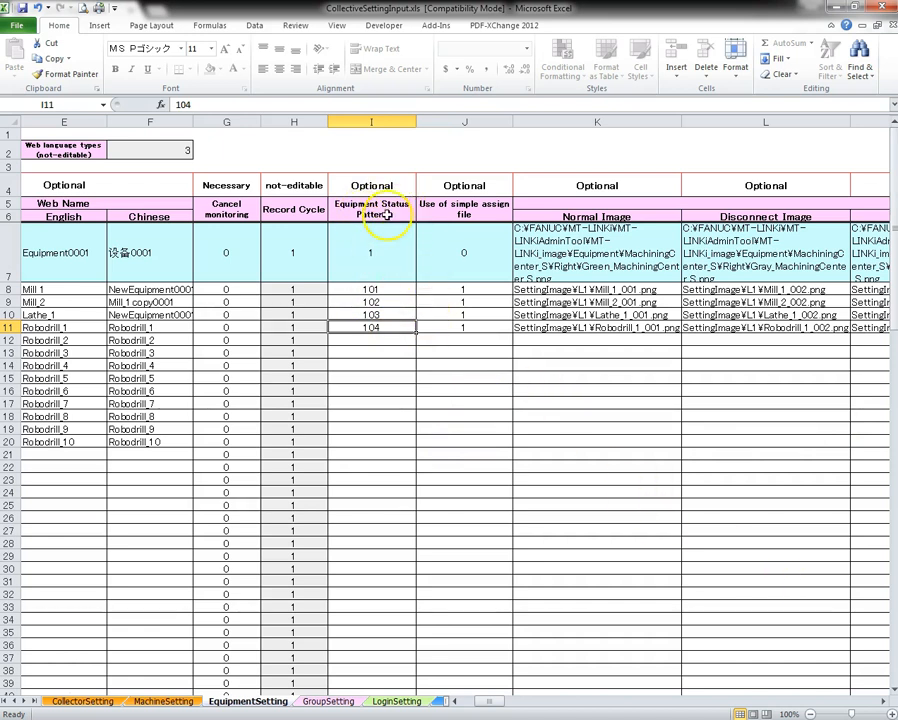
Switch to MT-LINKi AdminTool, examine Robodrill_1's multiple assign statuses and WARNING signal definition without changing them, and return to the workbook.
key("alt+Tab")
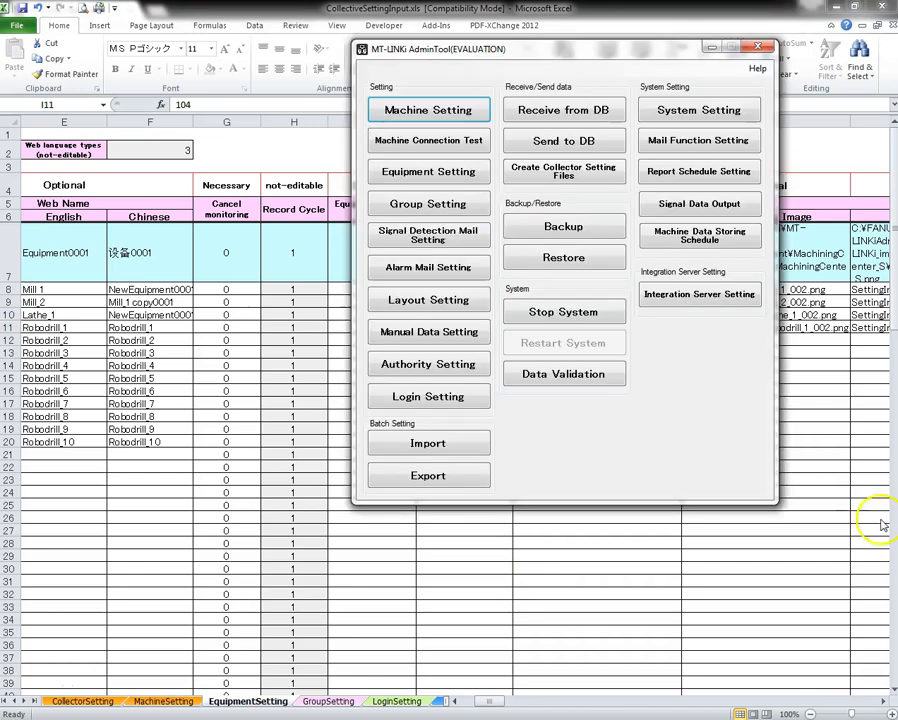
left_click(441, 180)
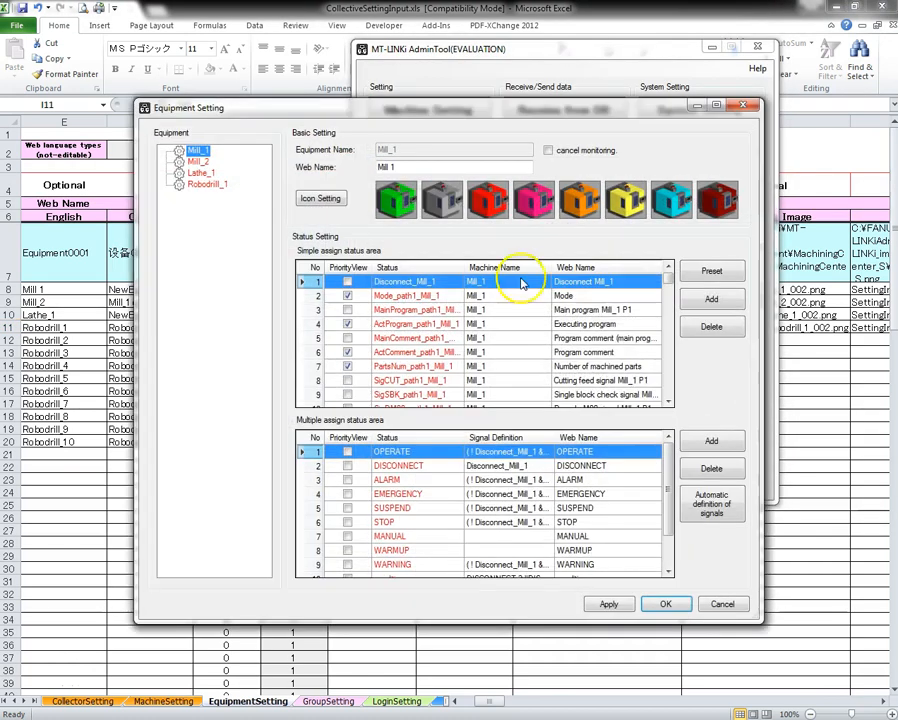
left_click_drag(668, 488, 668, 516)
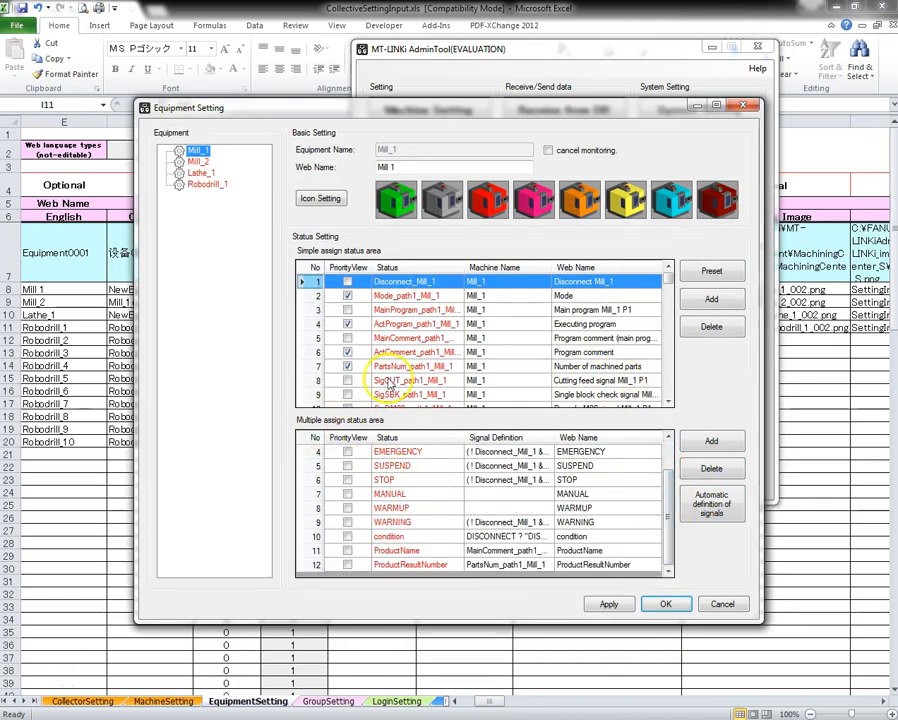
left_click(203, 184)
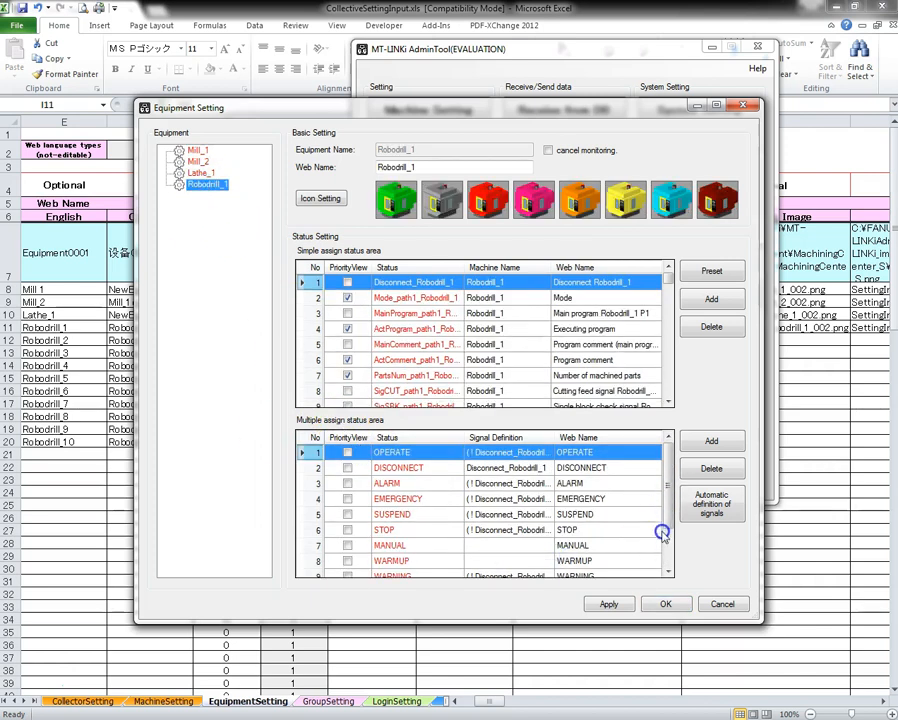
scroll(661, 533, "down", 1)
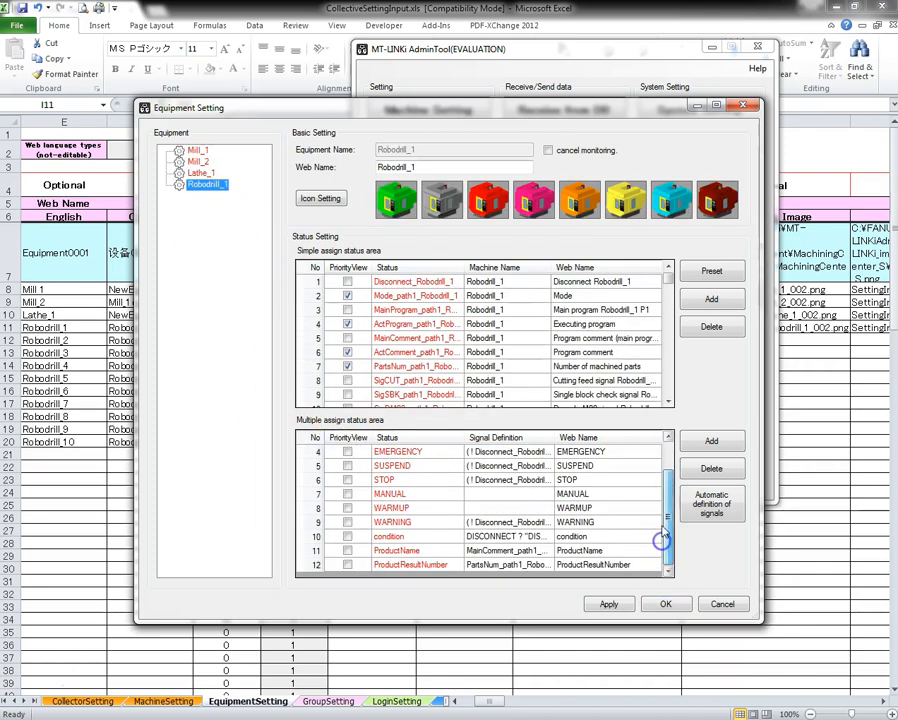
double_click(413, 527)
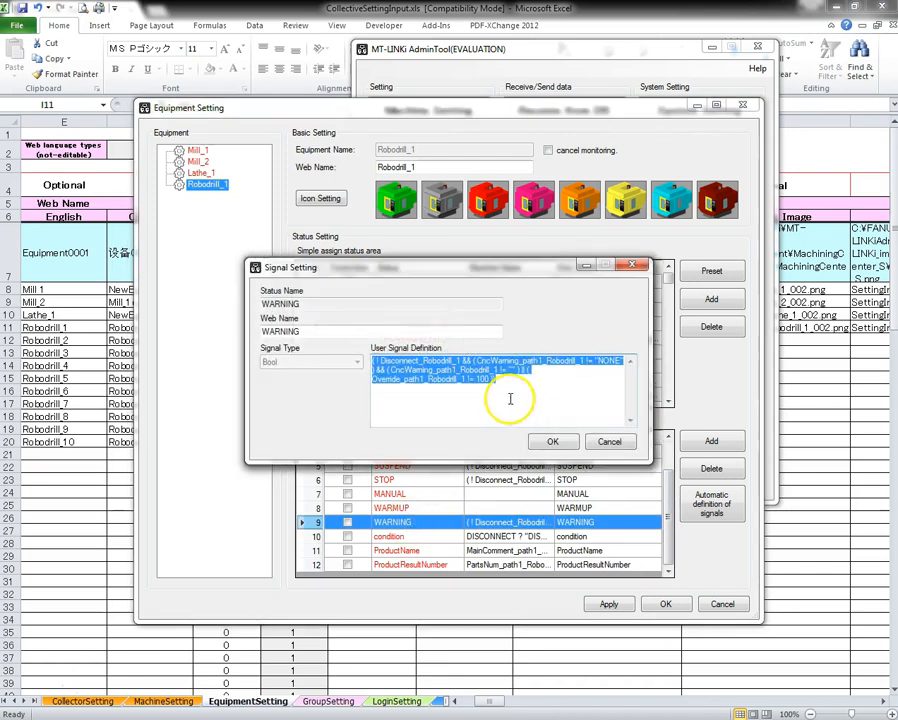
left_click(470, 385)
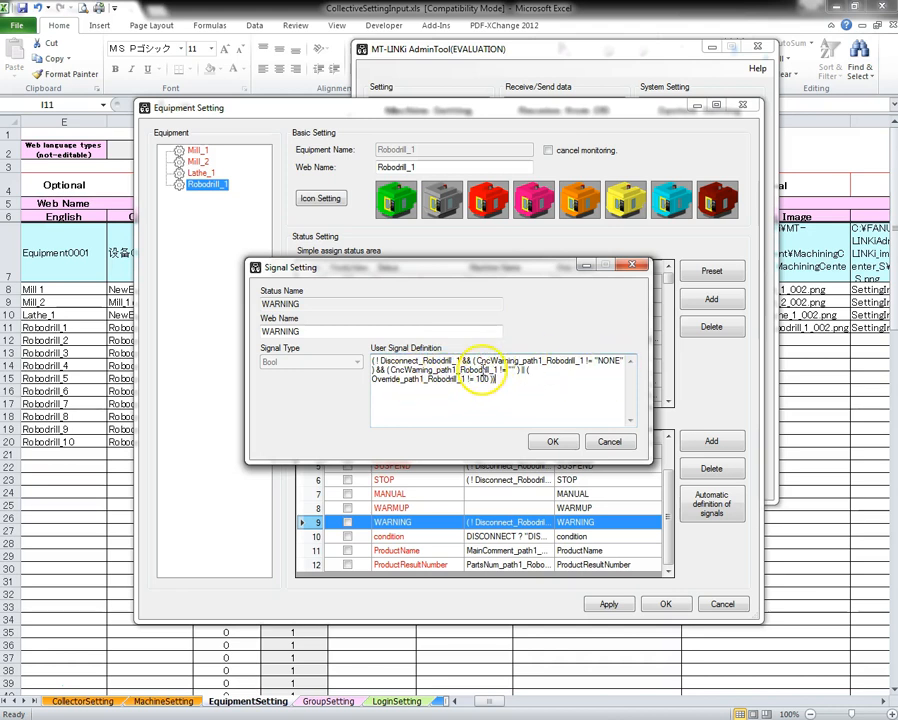
left_click(612, 443)
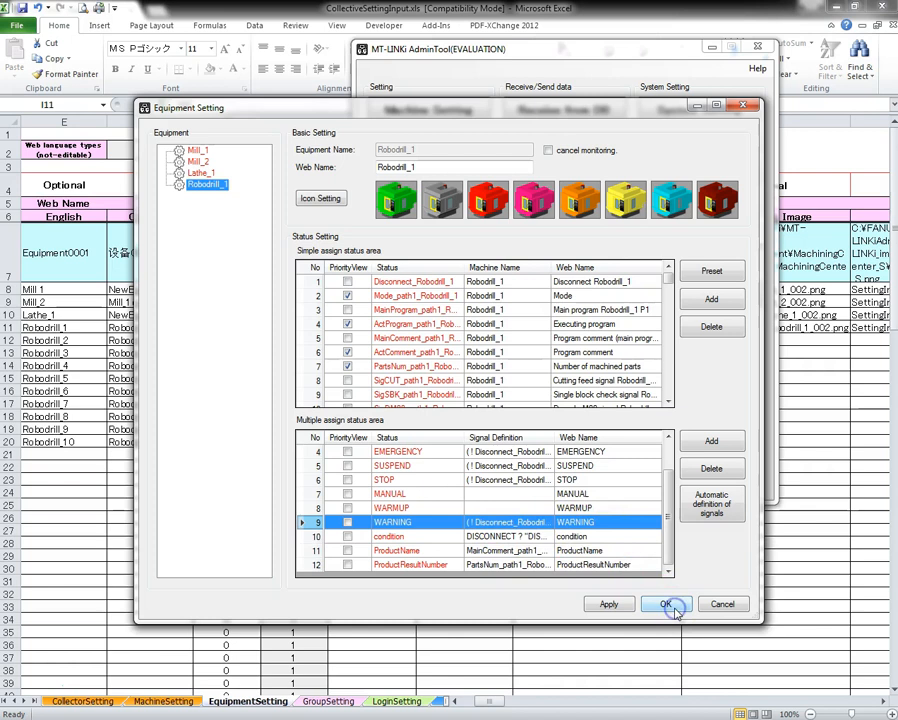
left_click(720, 605)
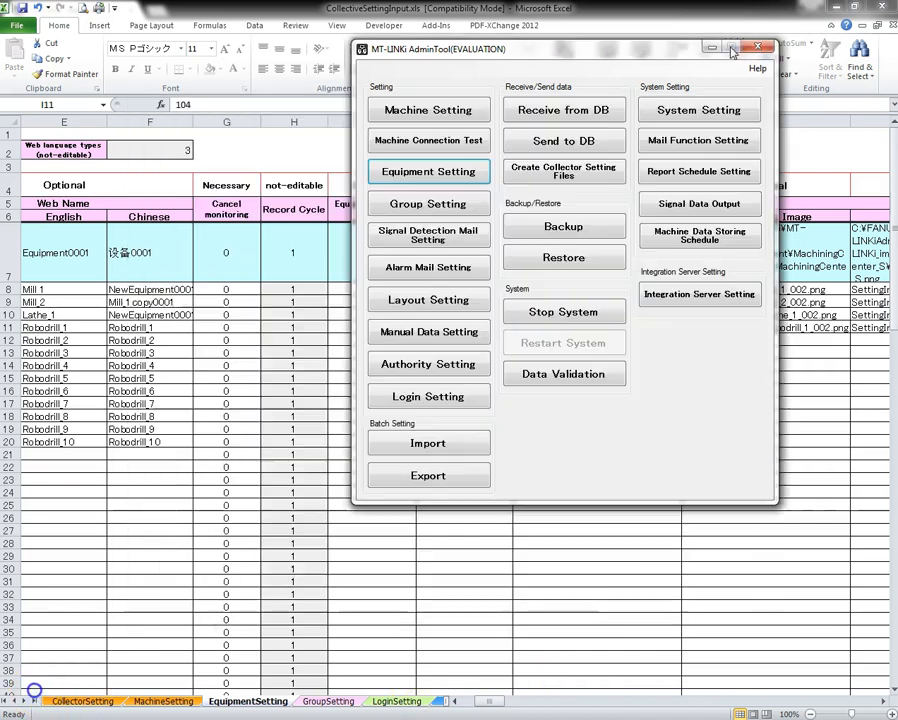
left_click(757, 46)
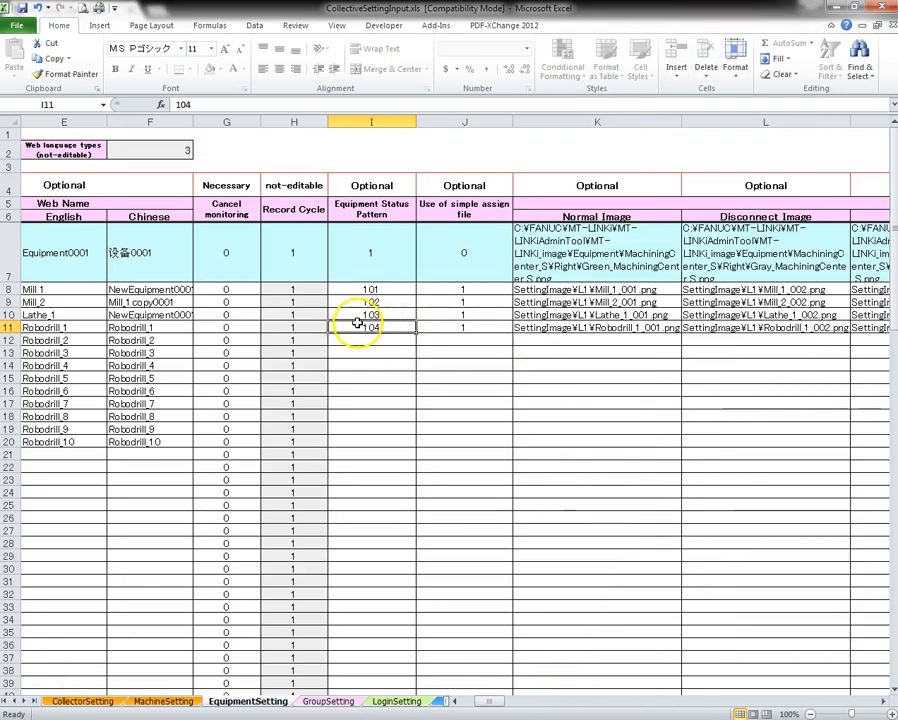
Extend Robodrill_1's equipment status pattern 104 as a series down to 113 for Robodrill_10 in row 20.
left_click_drag(415, 333, 403, 449)
left_click(455, 472)
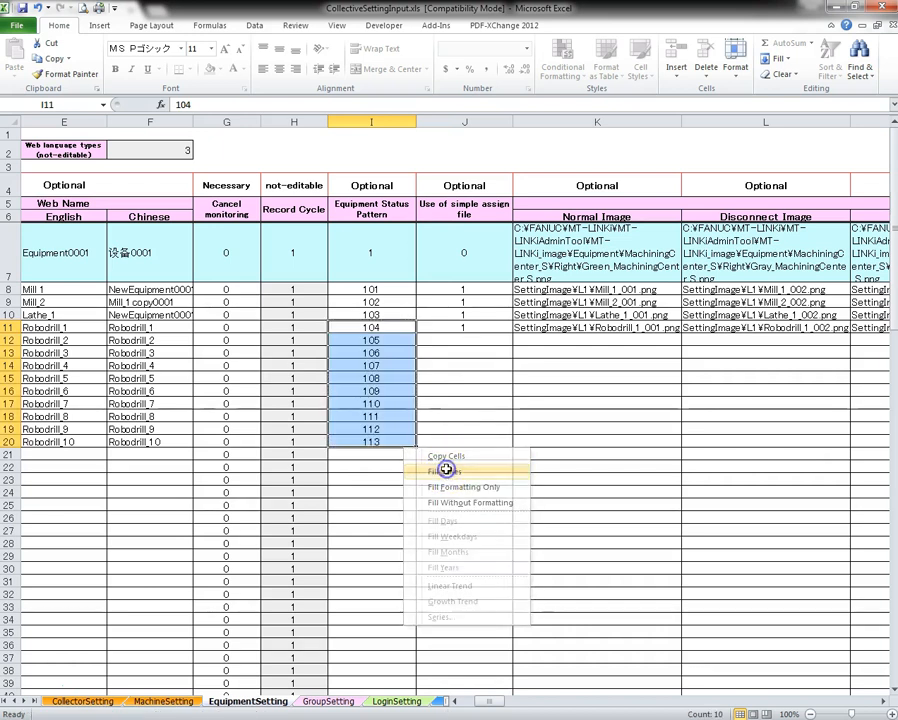
Copy Robodrill_1's simple assign file setting and all eight icon image paths down through row 20.
left_click(480, 329)
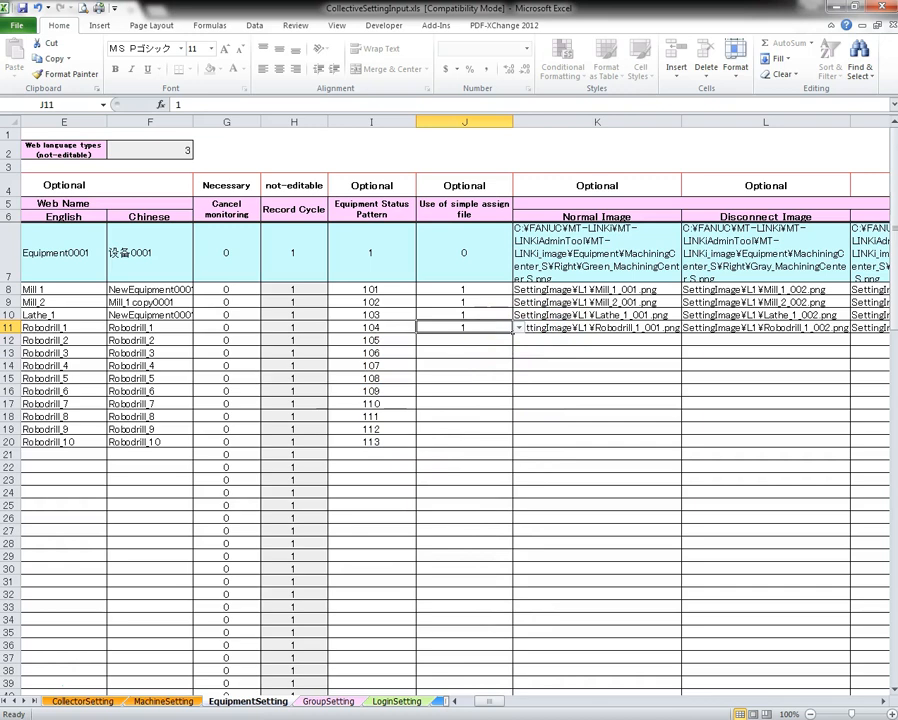
left_click_drag(520, 328, 700, 330)
key("alt+e")
key("c")
key("shift+Down")
key("shift+Down")
key("shift+Down")
key("shift+Down")
key("shift+Down")
key("shift+Down")
key("shift+Down")
key("shift+Down")
key("shift+Down")
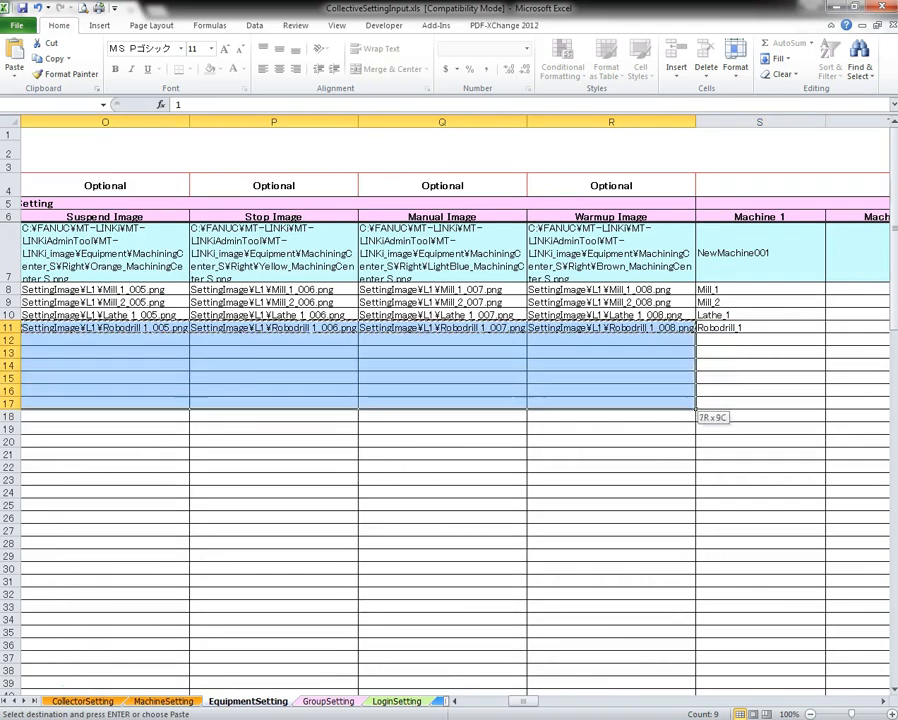
key("Return")
Extend Robodrill_1's Machine 1 entry as a series down to Robodrill_10 in row 20.
key("Right")
key("Right")
key("Right")
key("Right")
key("Right")
key("Right")
key("Right")
key("Right")
key("Right")
key("Right")
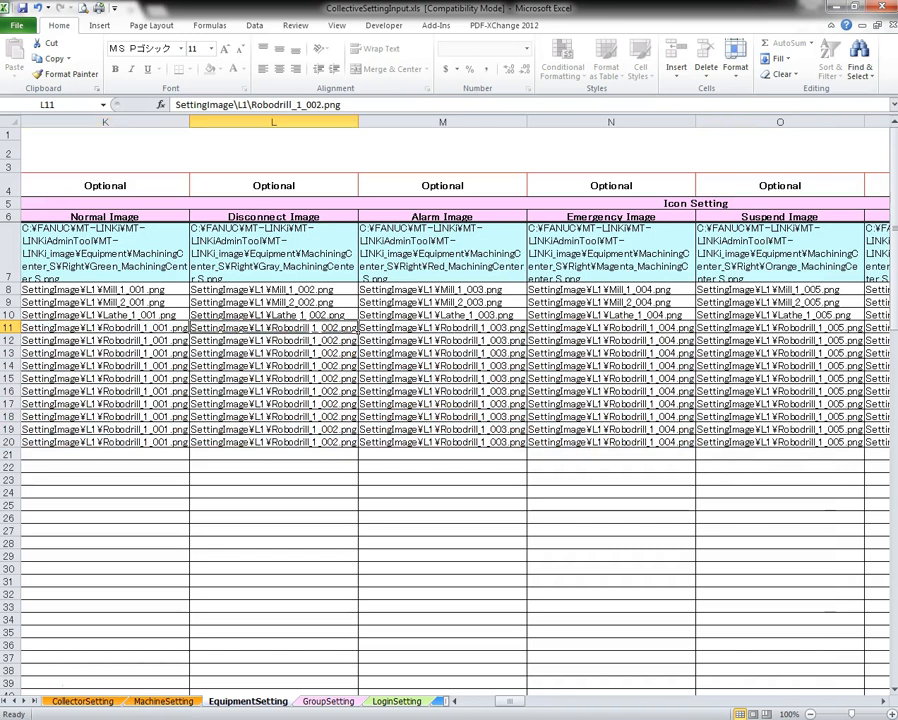
key("Left")
key("Left")
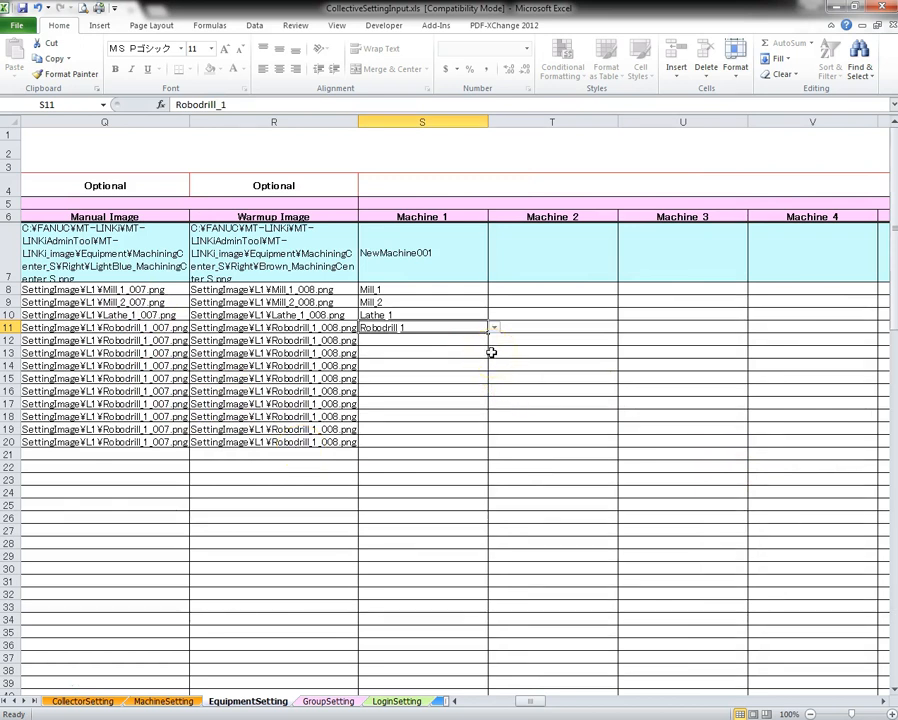
left_click_drag(490, 337, 476, 447)
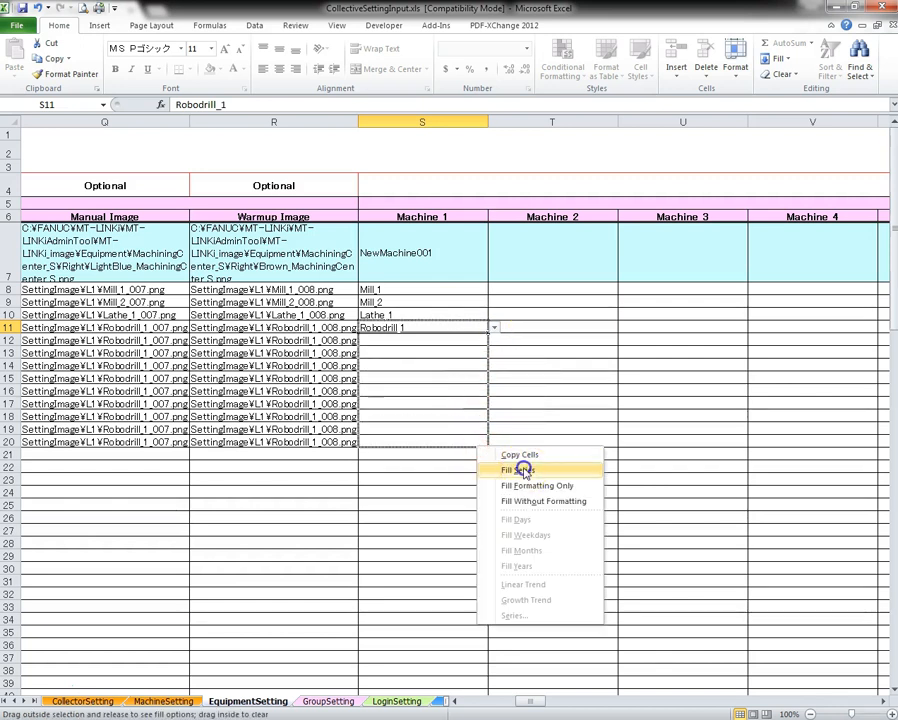
left_click(519, 469)
left_click(537, 380)
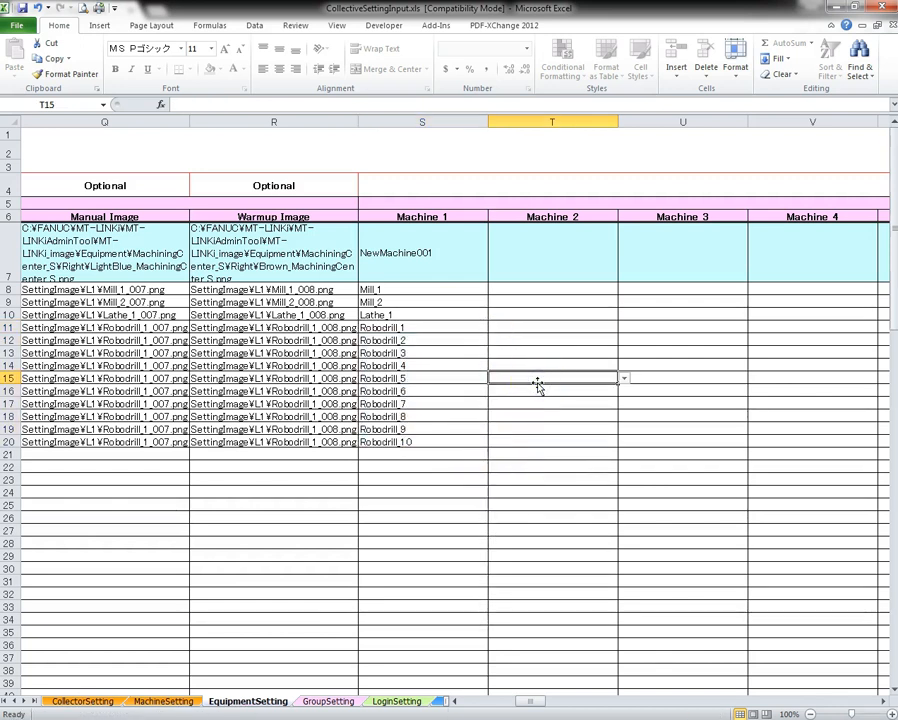
On the GroupSetting sheet, extend Widget_Crank_Line's Robodrill_1 entry across row 9 as a series to Robodrill_10 under Equipment 10.
key("ctrl+Page_Down")
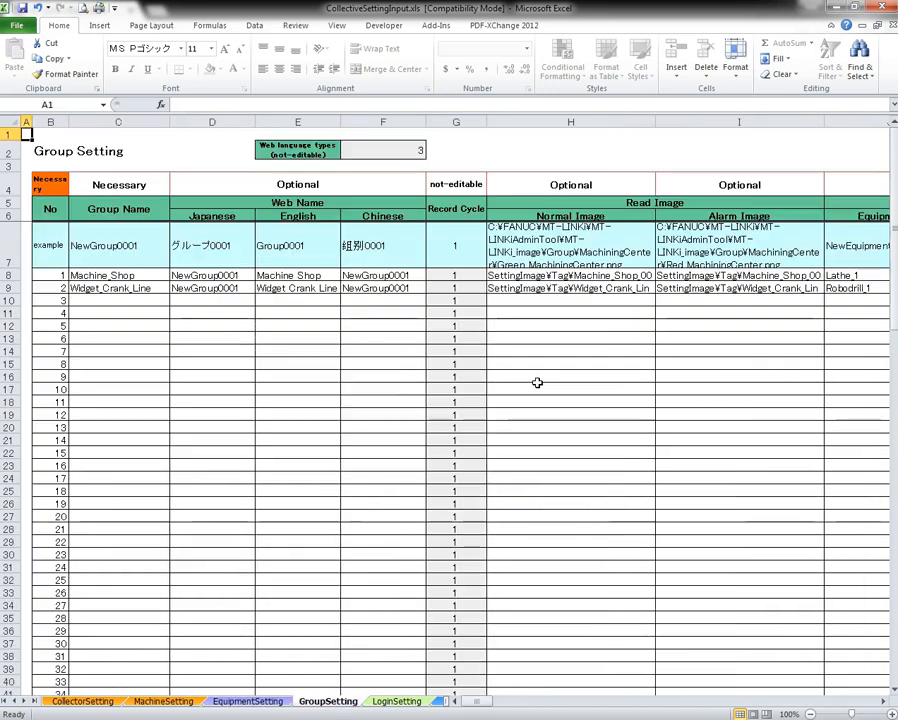
left_click(315, 299)
key("Up")
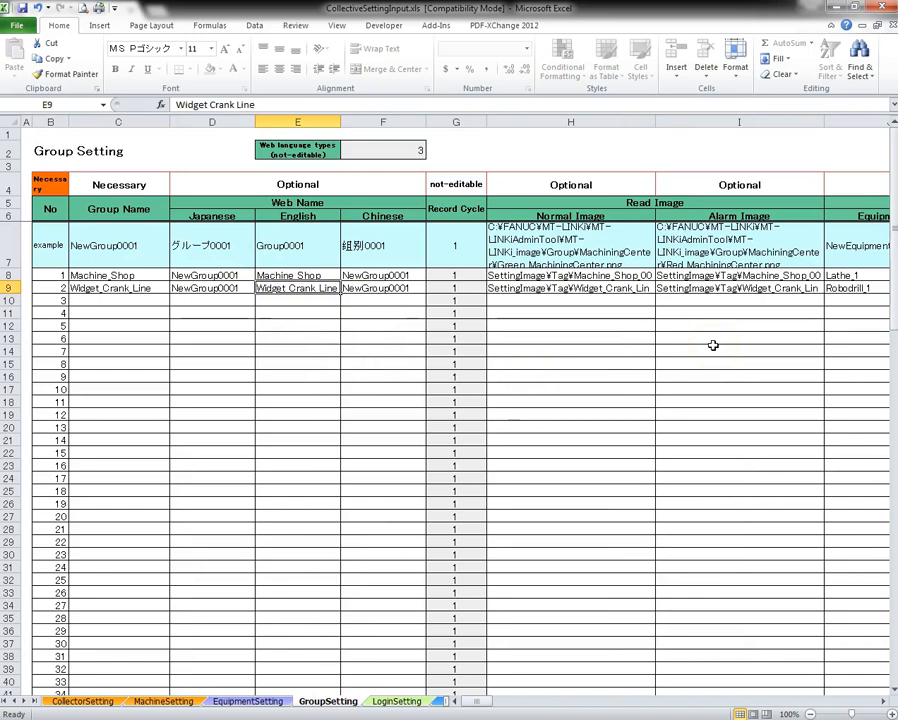
key("Right")
key("Right")
key("Right")
key("Right")
key("Right")
key("Right")
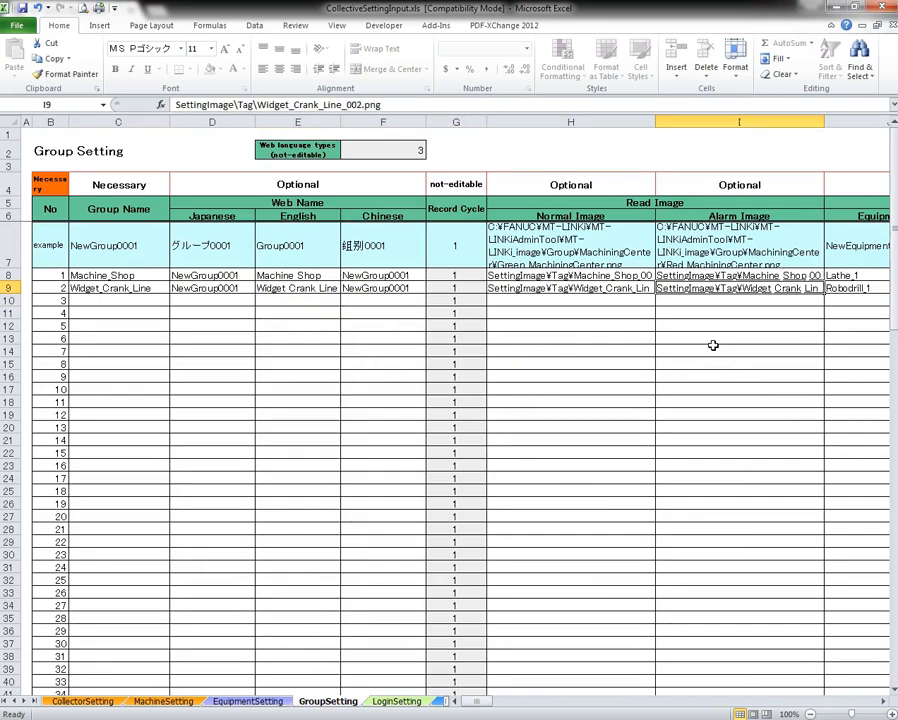
key("Right")
key("Right")
key("Left")
key("Left")
key("Left")
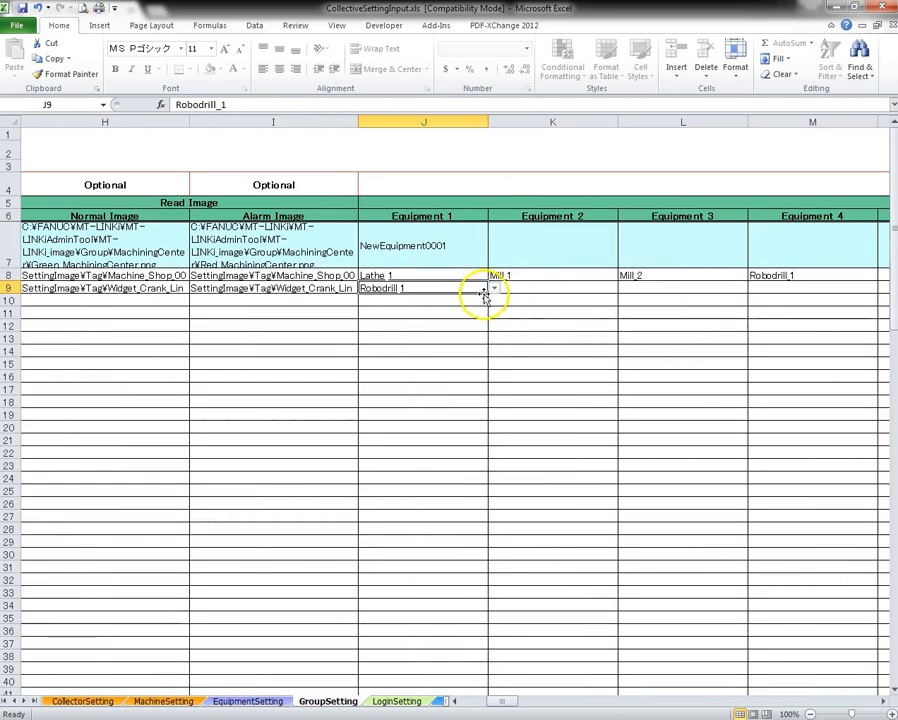
left_click_drag(491, 292, 286, 288)
left_click(318, 309)
left_click(374, 326)
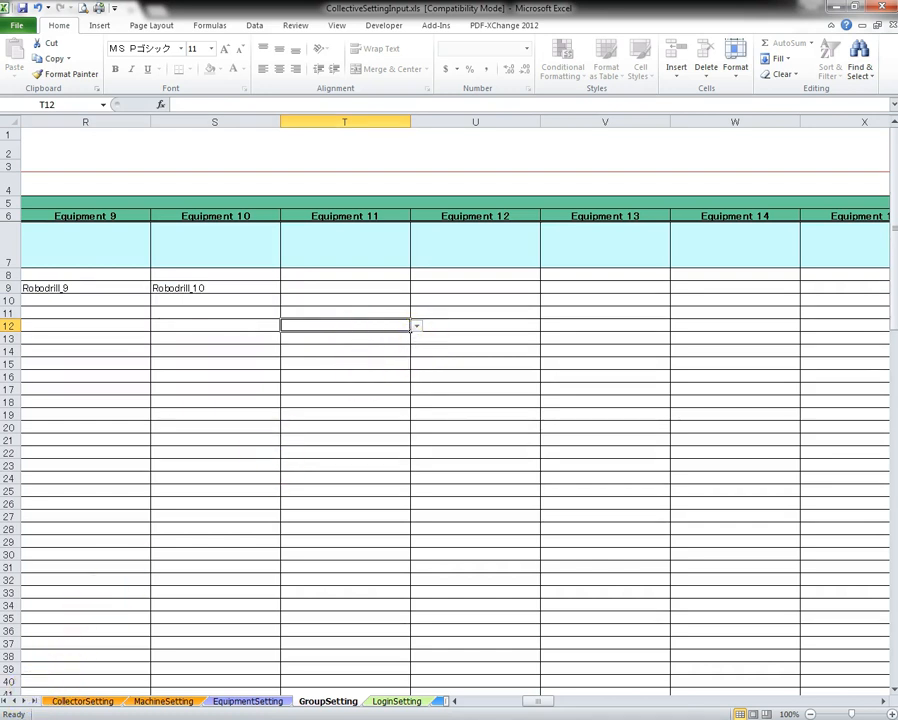
Save and close the CollectiveSettingInput workbook in its current format despite the compatibility issues.
left_click(36, 684)
left_click(388, 387)
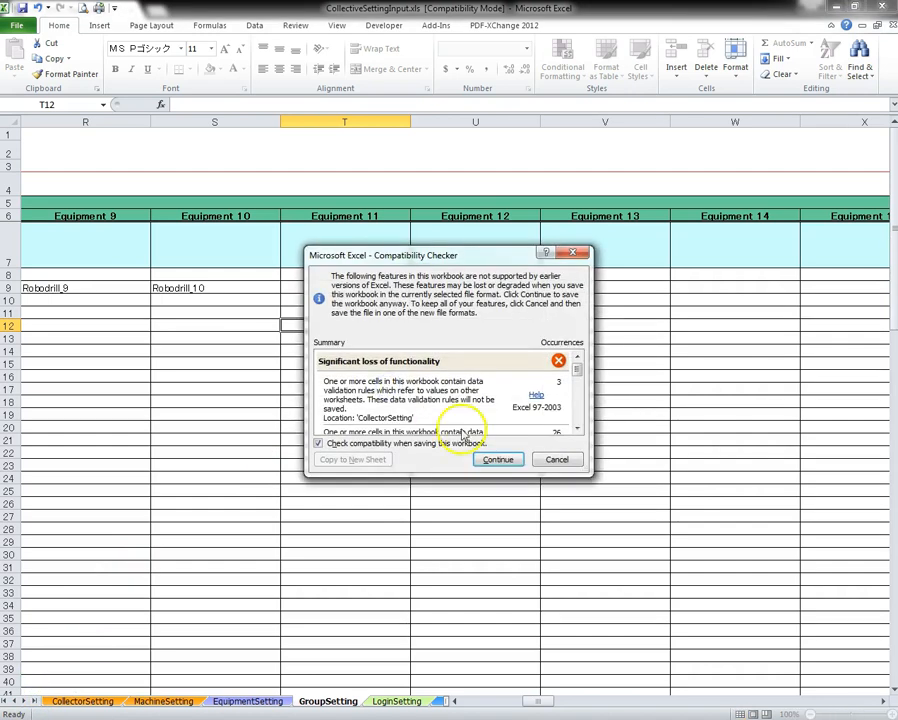
left_click(497, 459)
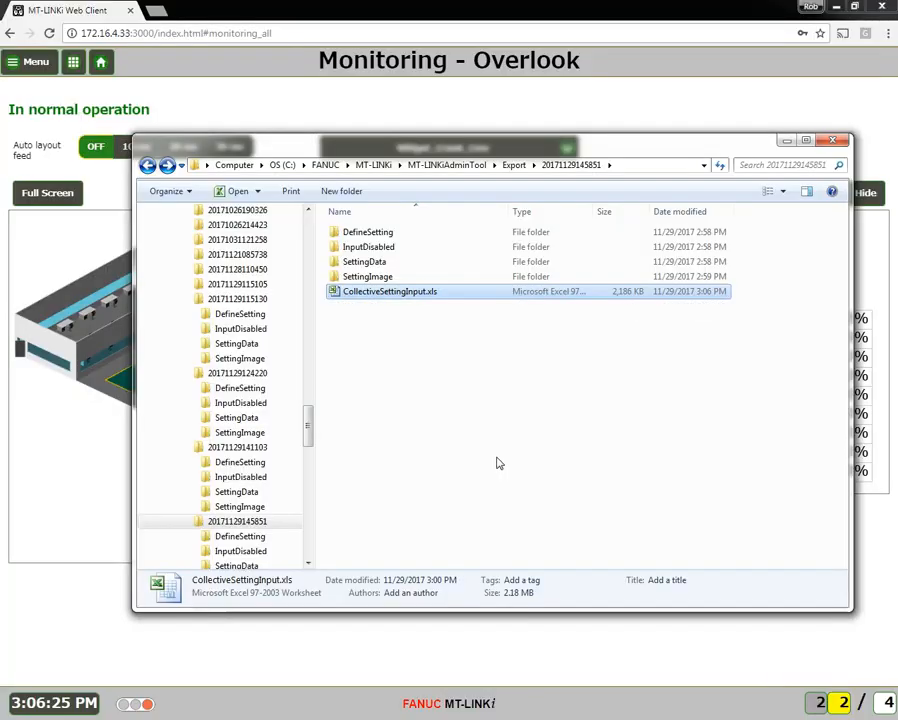
Open EquipmentStatusSetting.xls from the export's DefineSetting folder.
left_click(463, 417)
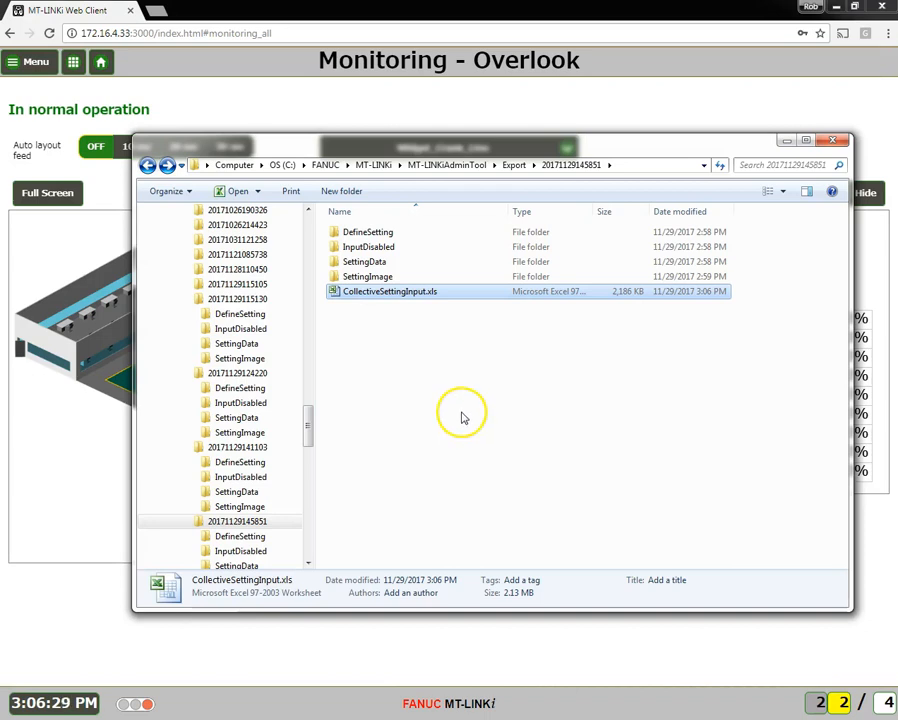
double_click(378, 233)
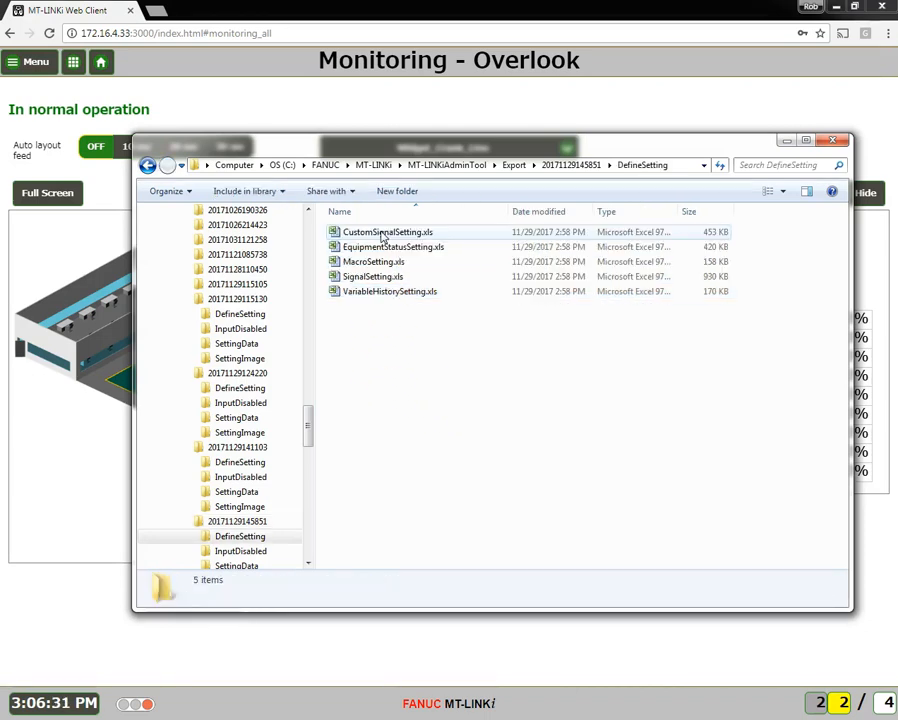
double_click(446, 250)
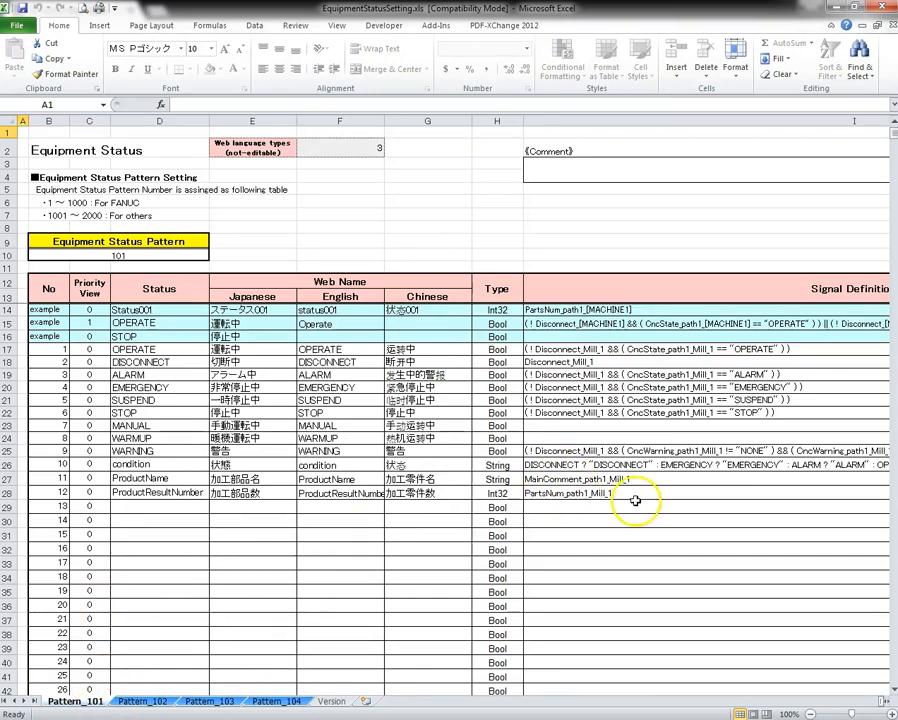
Create a copy of the Pattern_104 sheet and place it before the Version sheet.
left_click(288, 701)
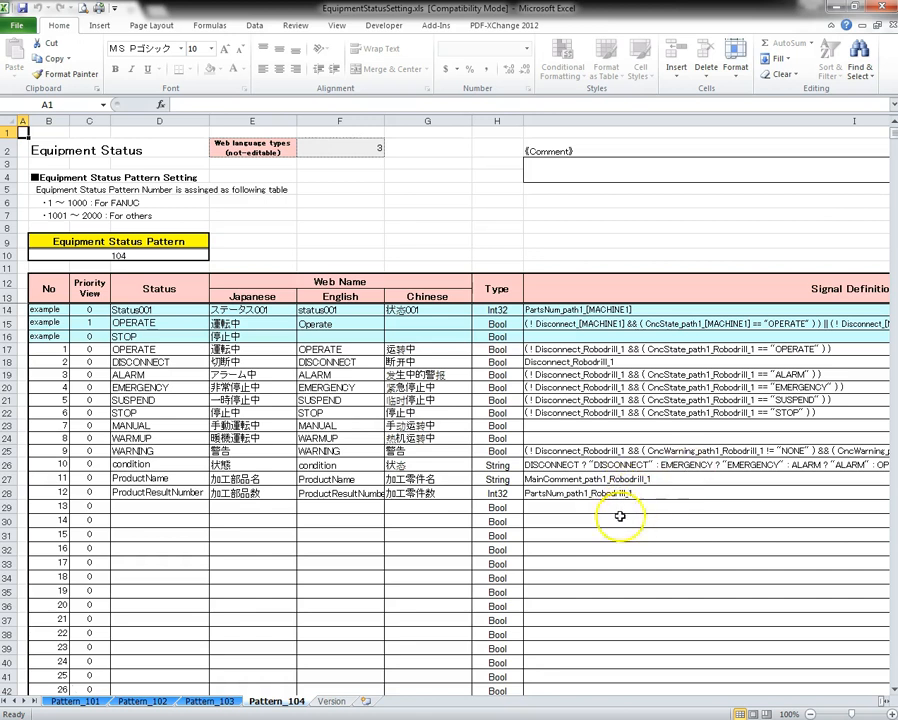
right_click(298, 706)
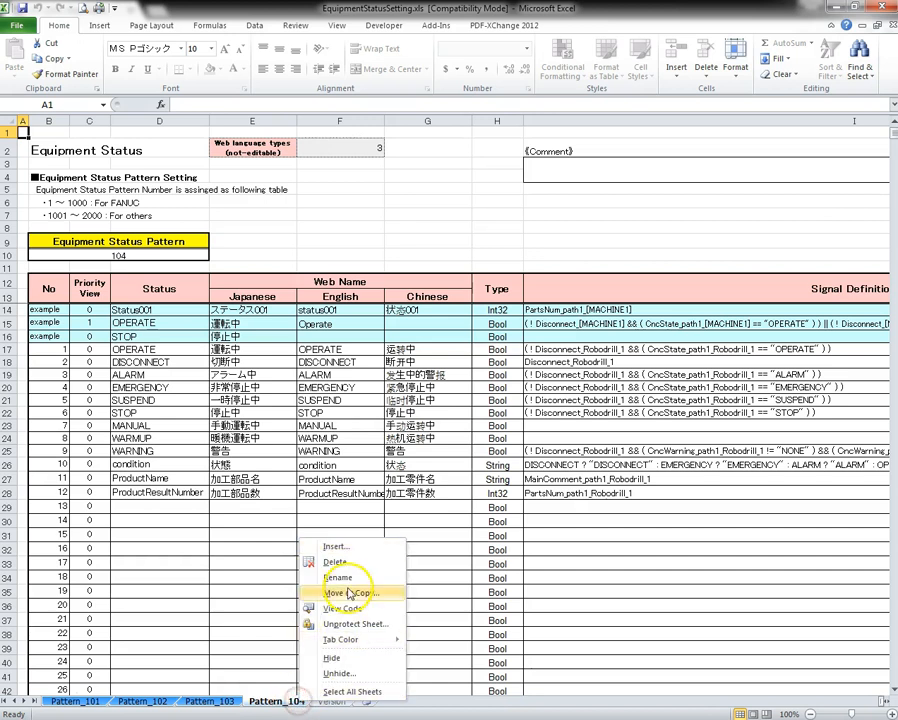
left_click(346, 594)
left_click(259, 646)
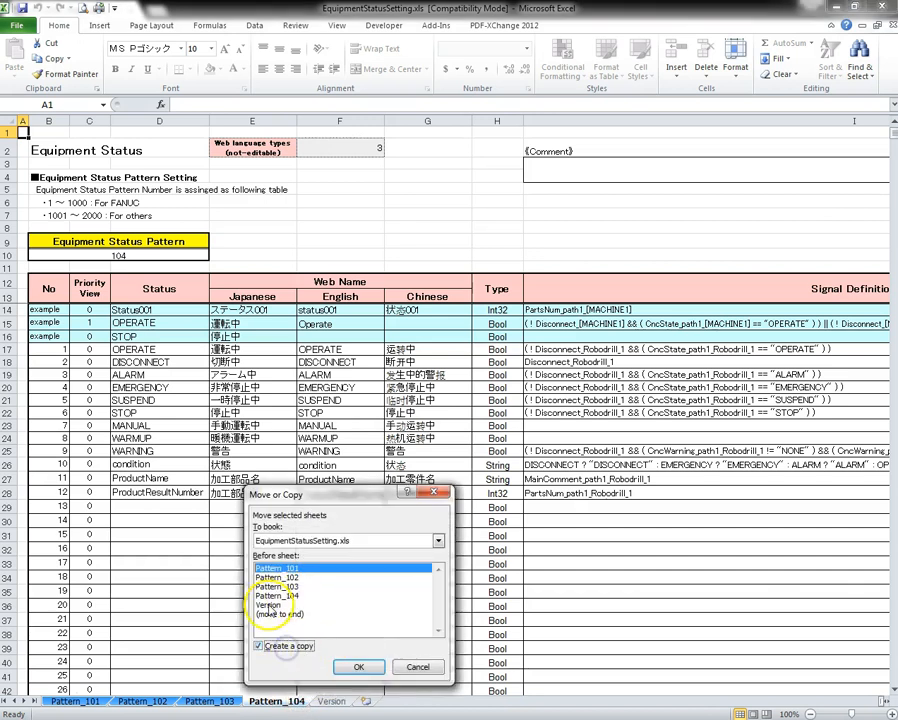
left_click(270, 605)
left_click(359, 666)
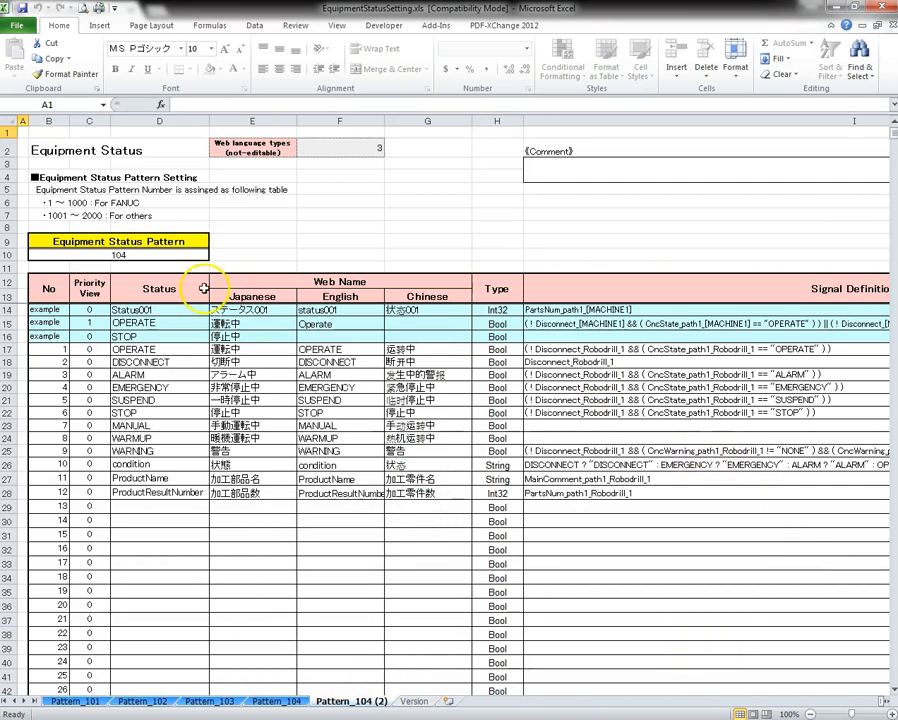
Unprotect the copied Pattern_104 sheet and set its equipment status pattern number to 105.
left_click(296, 26)
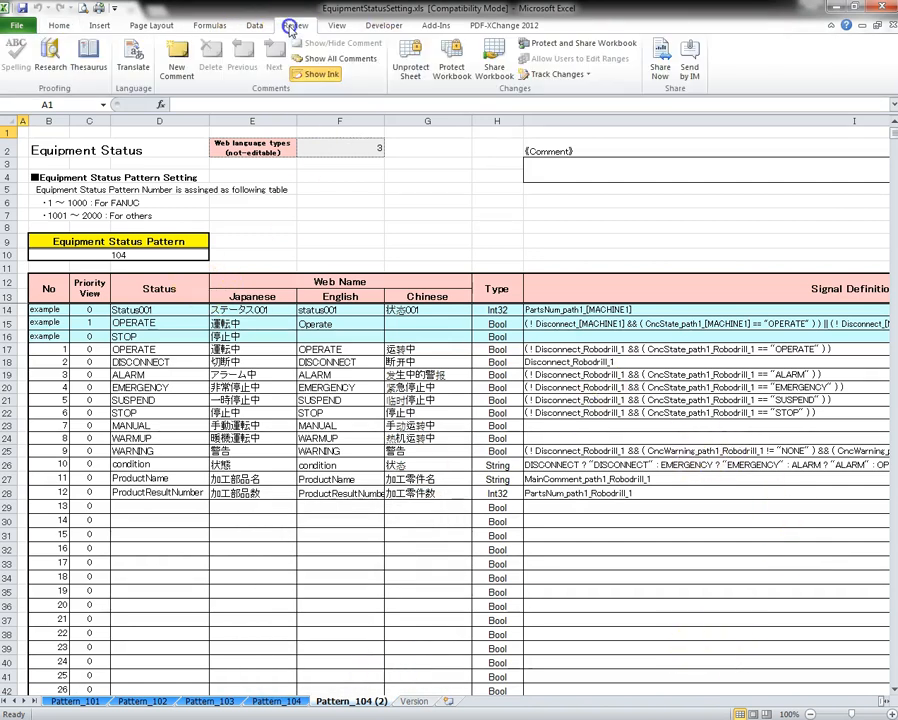
left_click(403, 61)
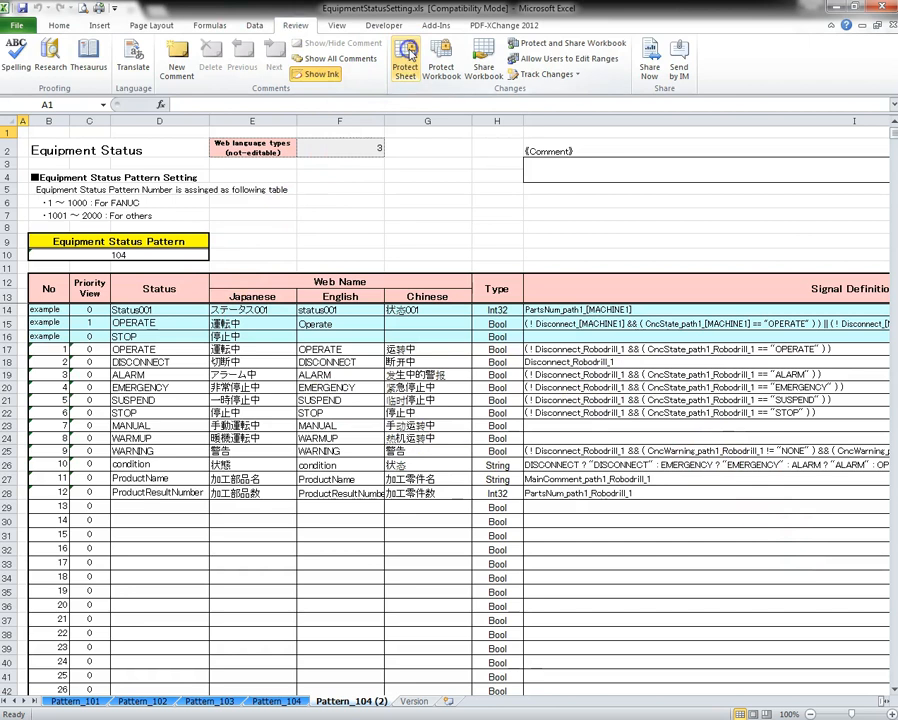
left_click(119, 255)
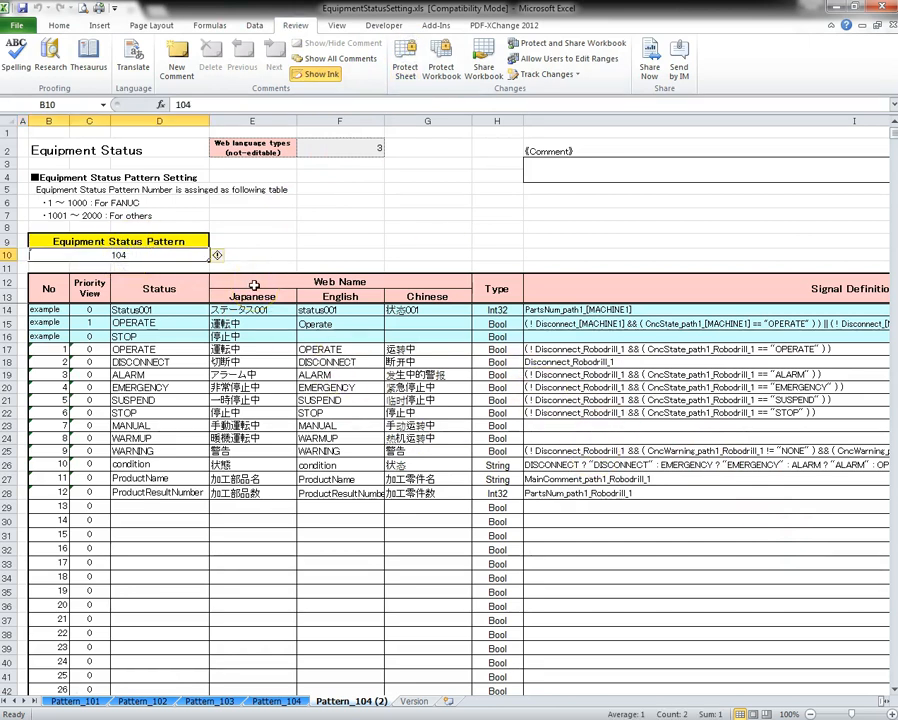
type("10")
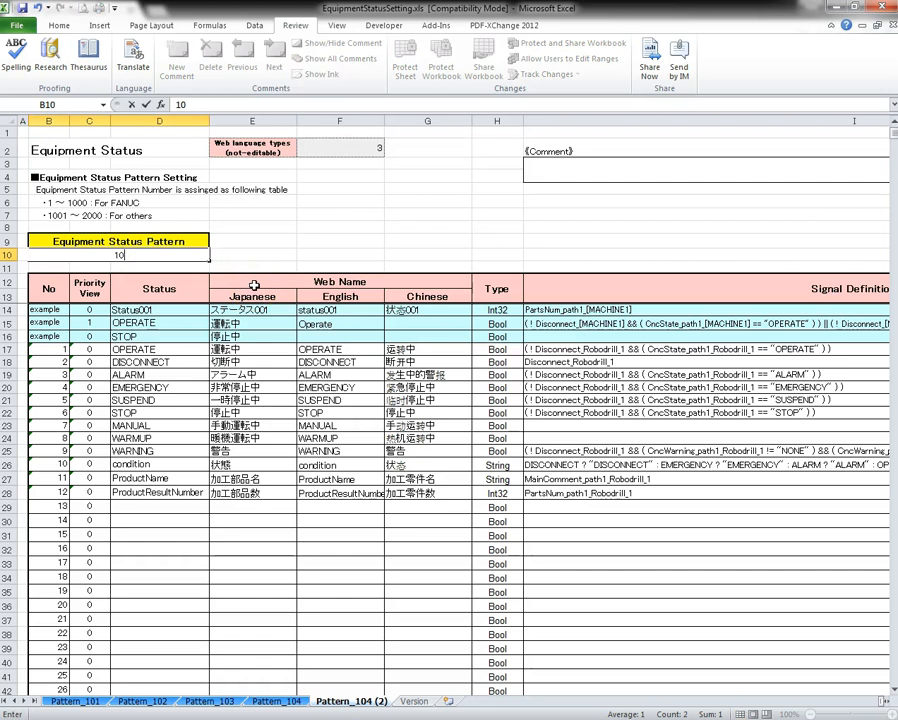
key("Return")
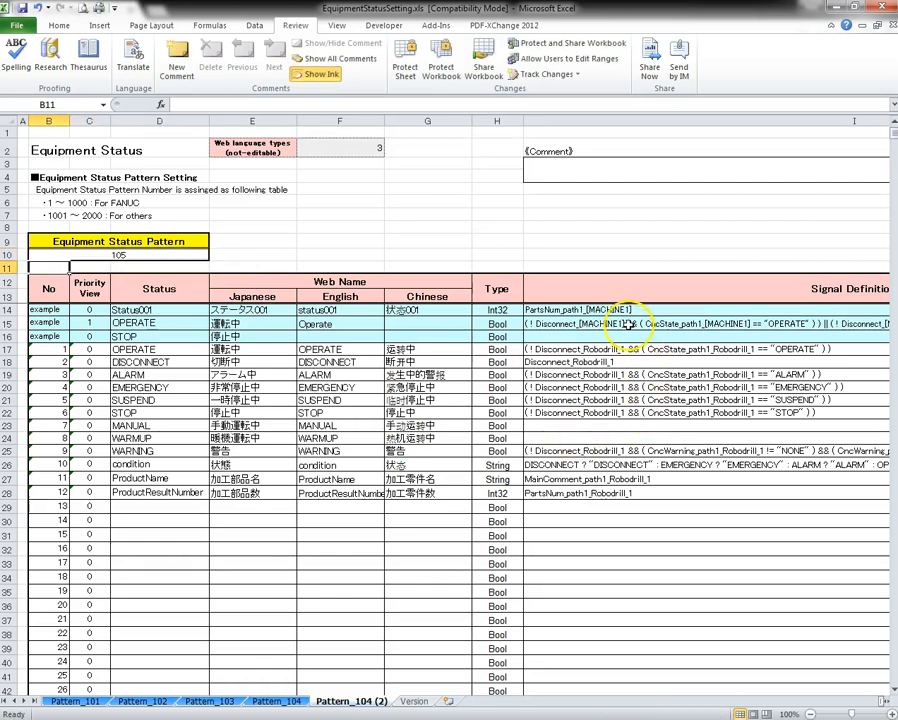
Replace every occurrence of Robodrill_1 with Robodrill_2 in the copied pattern sheet's signal definitions.
left_click(60, 25)
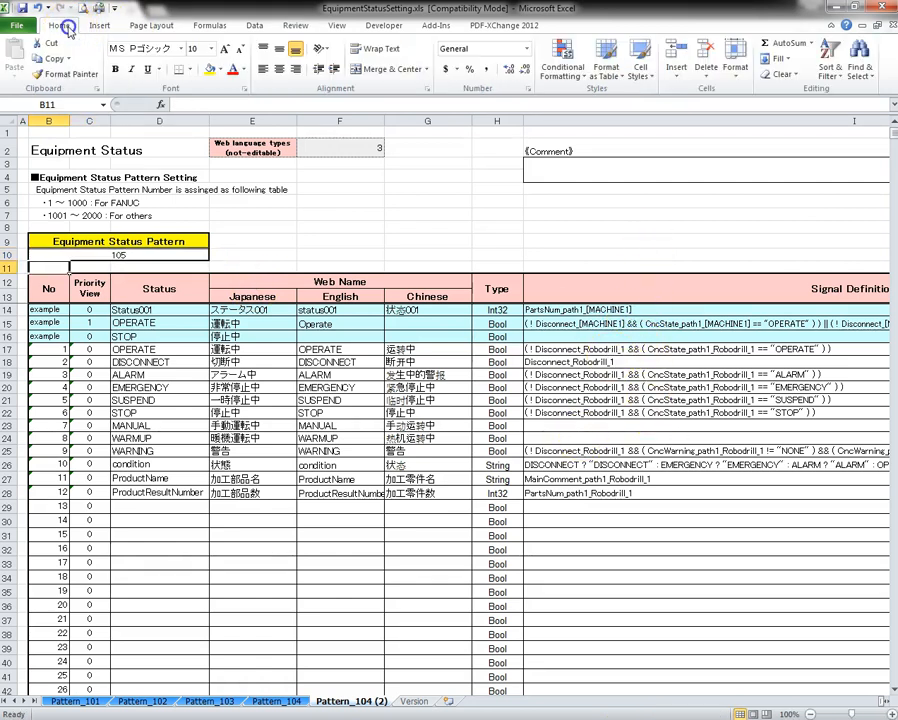
left_click(858, 62)
left_click(808, 106)
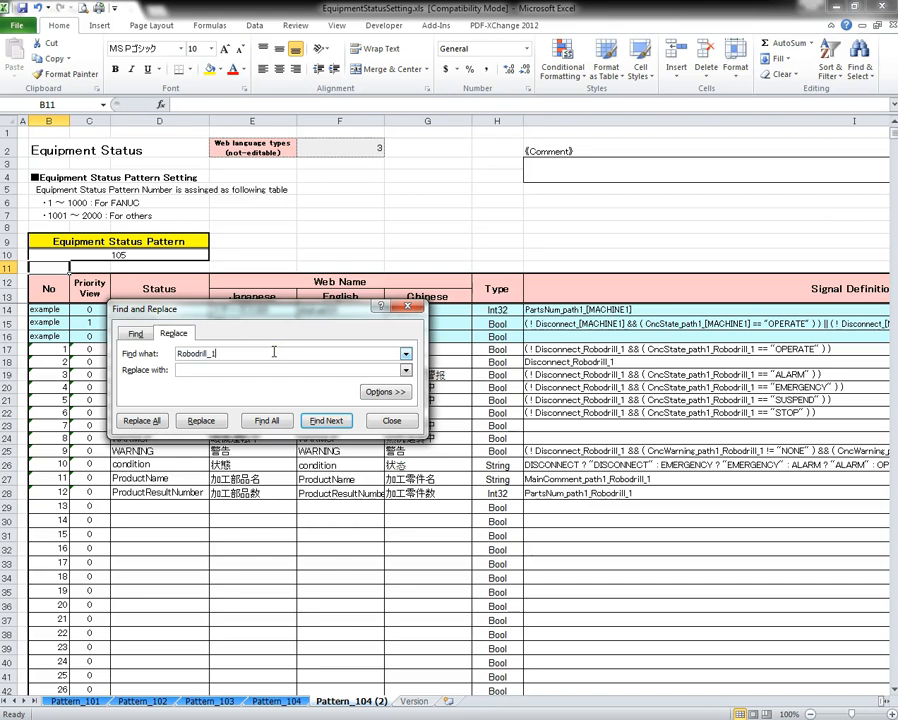
key("Return")
right_click(186, 355)
left_click(214, 382)
right_click(201, 370)
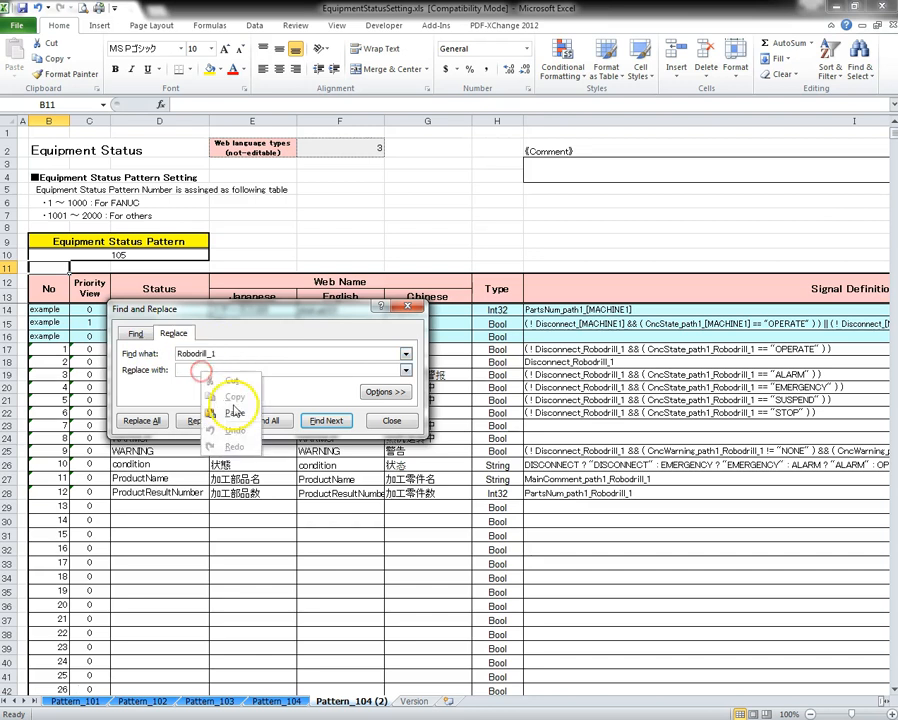
left_click(234, 412)
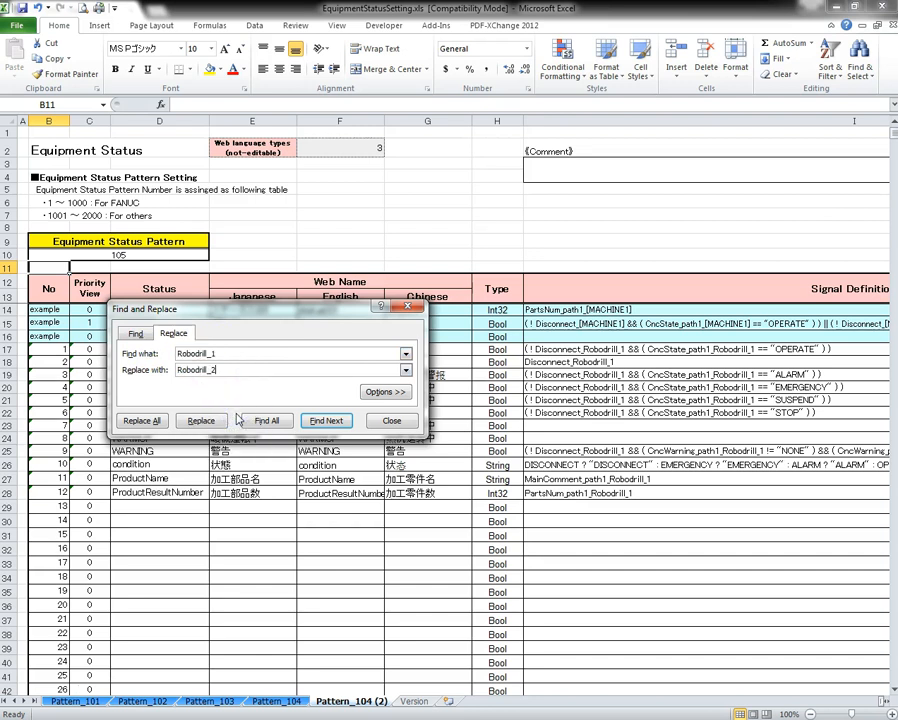
left_click(141, 420)
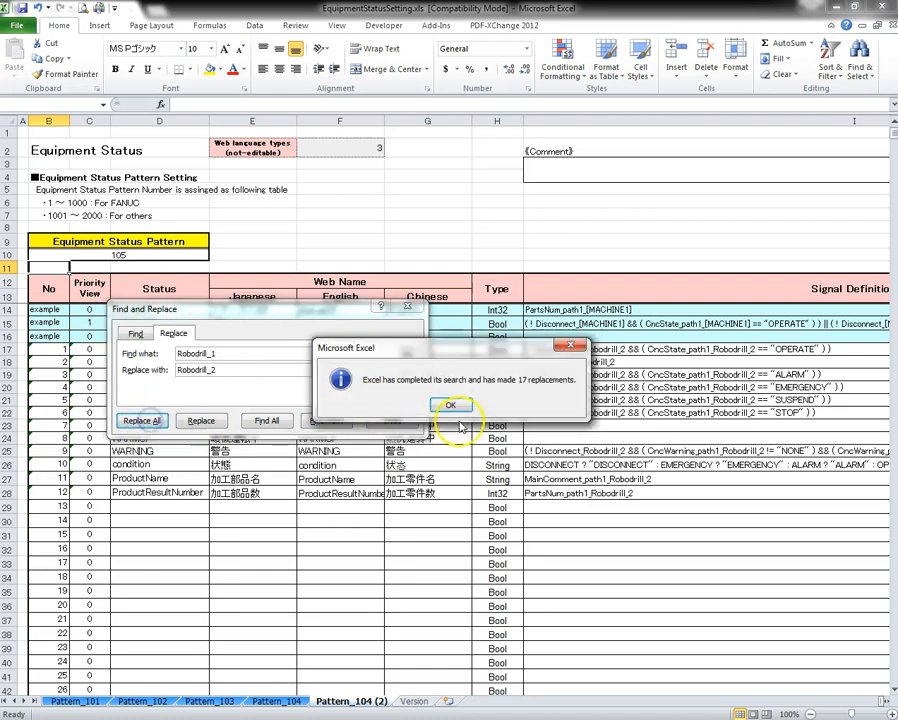
left_click(447, 406)
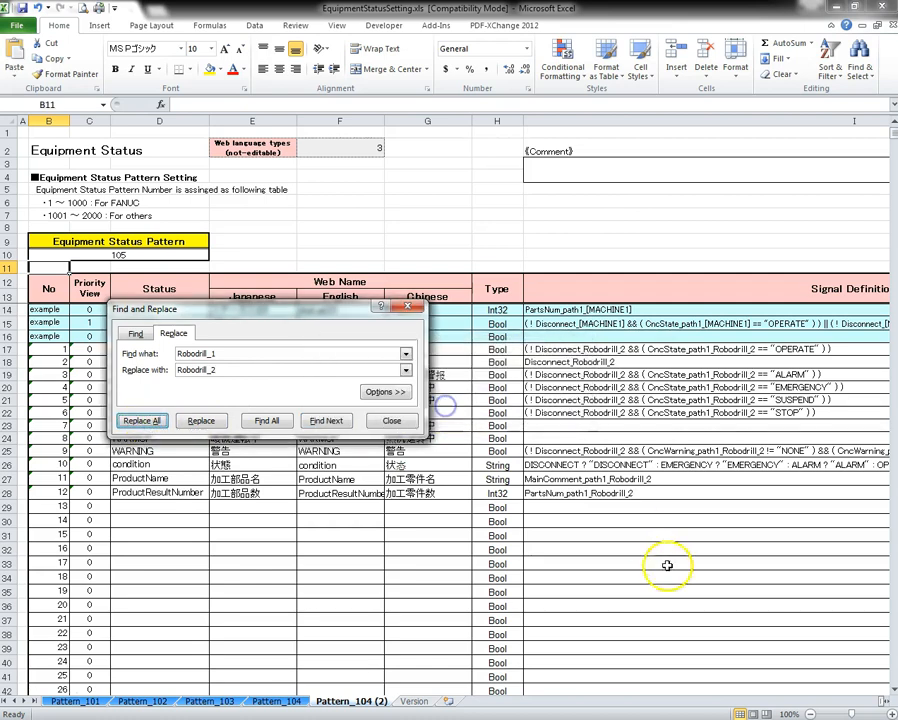
left_click(393, 420)
left_click(612, 543)
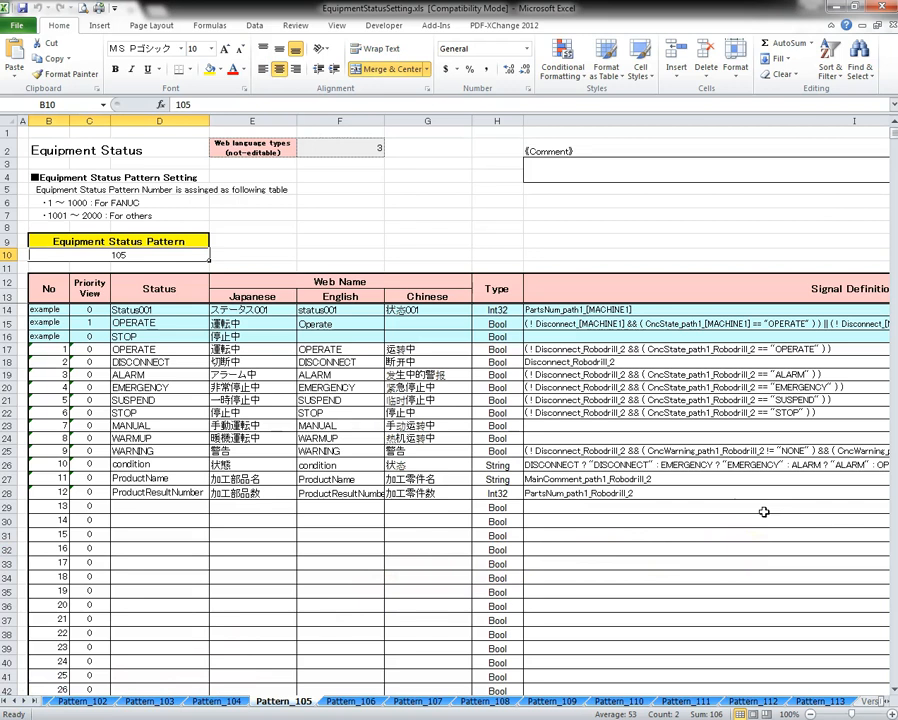
Review pattern numbers and Robodrill names on the Pattern_105 to Pattern_113 sheets, and close the EquipmentStatusSetting workbook.
key("ctrl+Page_Down")
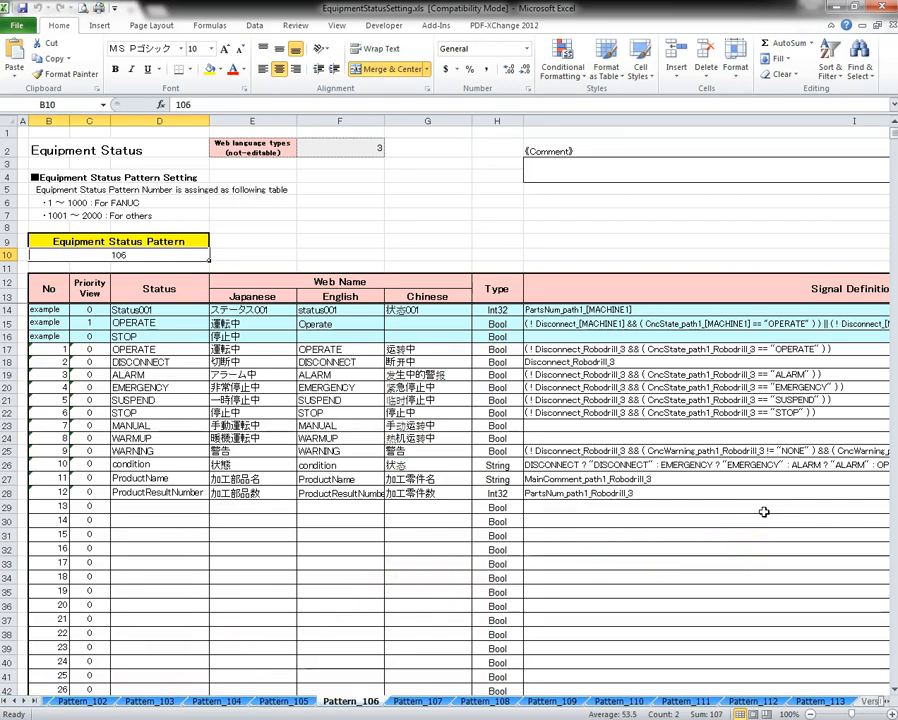
key("ctrl+Page_Down")
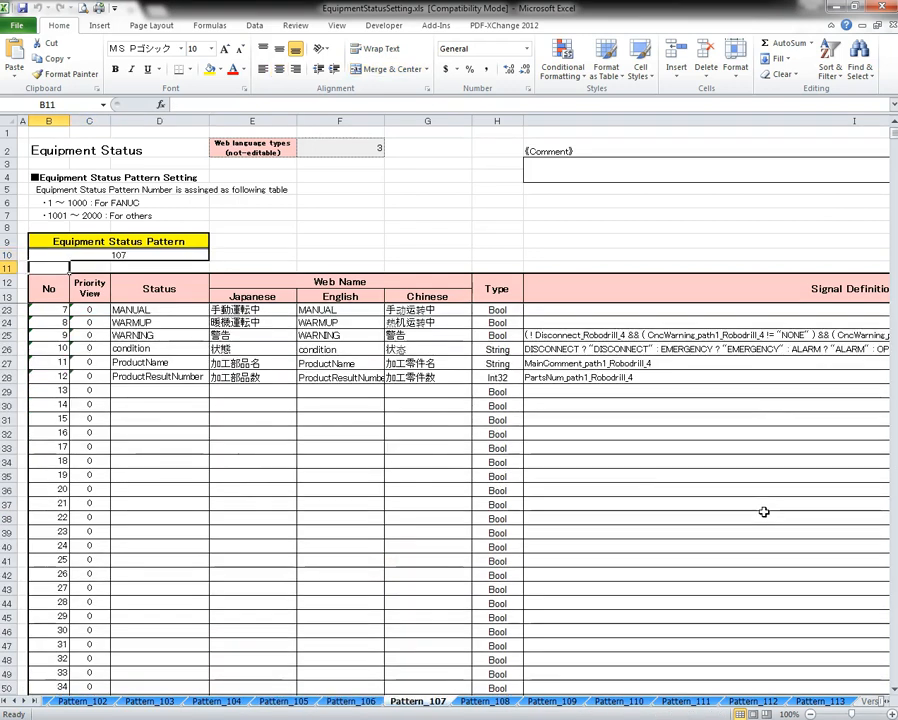
key("ctrl+Page_Down")
key("ctrl+Page_Down")
key("ctrl+Page_Down")
key("ctrl+Page_Down")
key("ctrl+Page_Down")
key("ctrl+Page_Down")
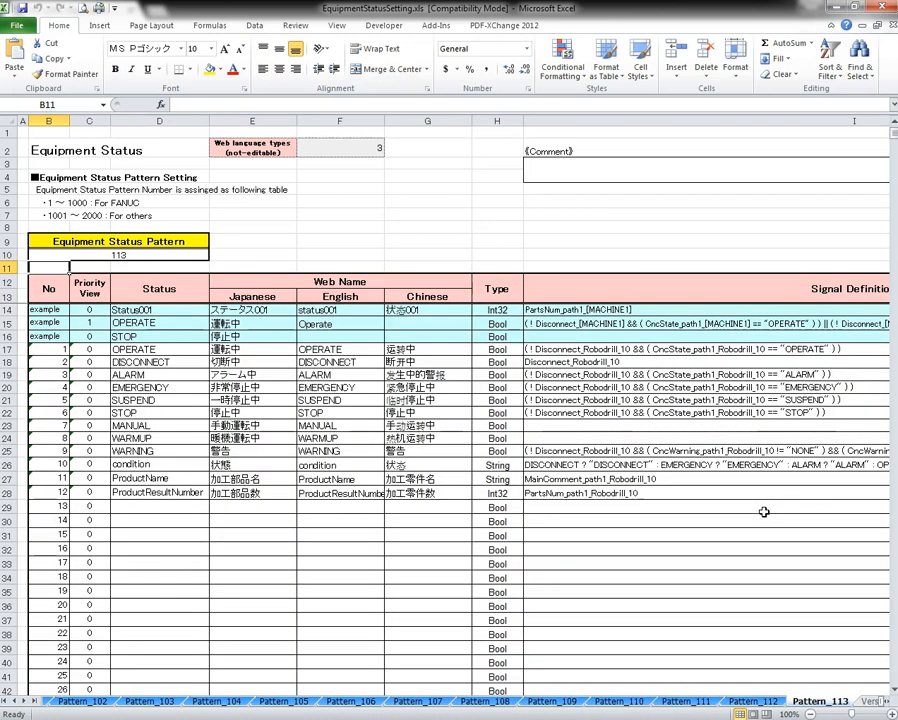
left_click(118, 254)
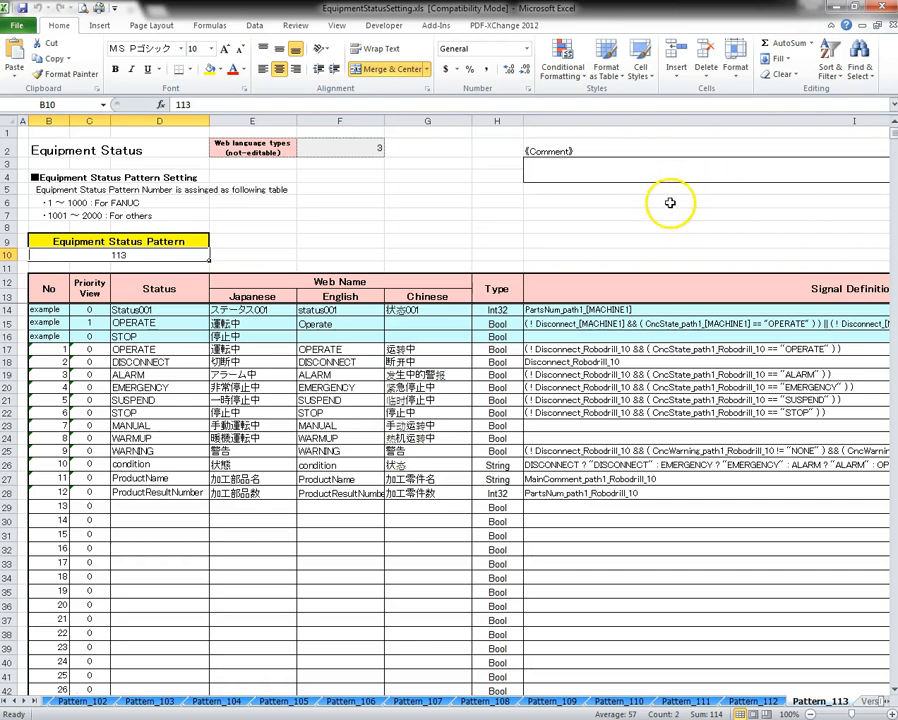
left_click(882, 8)
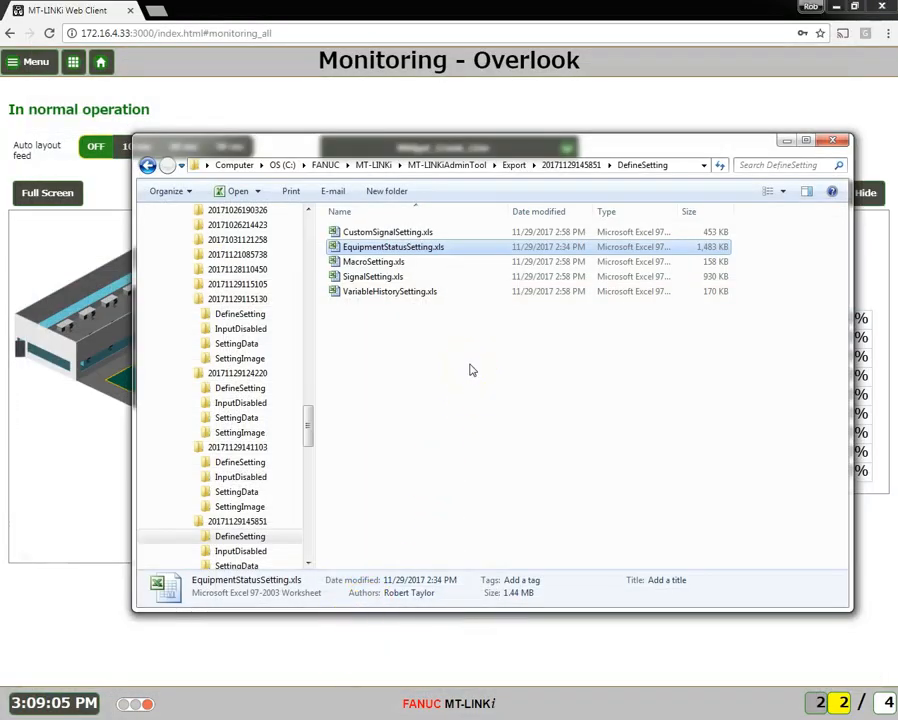
Examine the custom PMC signal on the Pattern_104 sheet of CustomSignalSetting.xls, and close the workbook without saving.
double_click(390, 232)
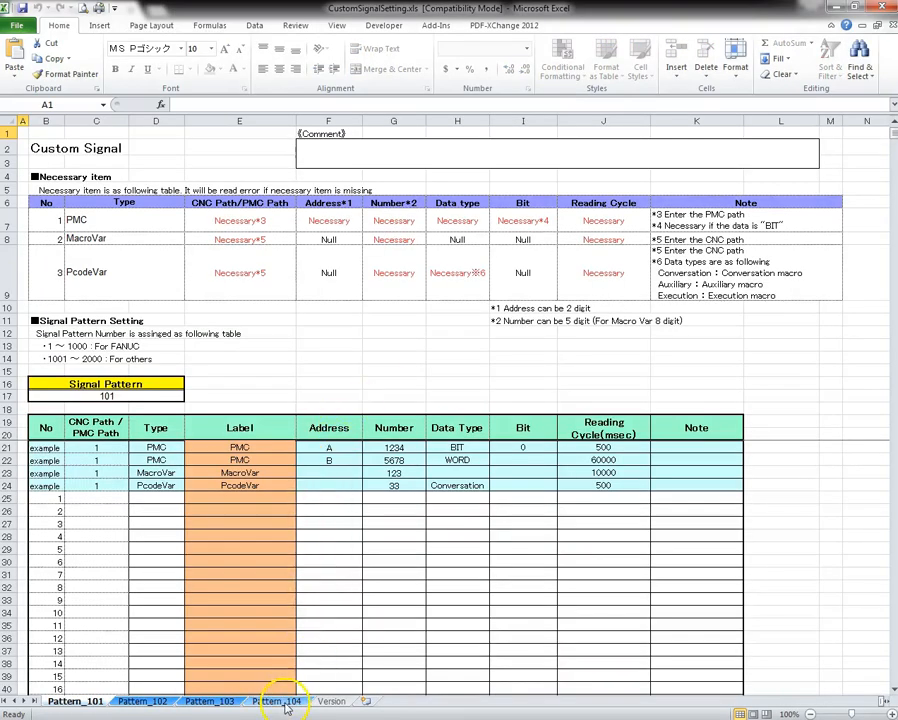
left_click(285, 705)
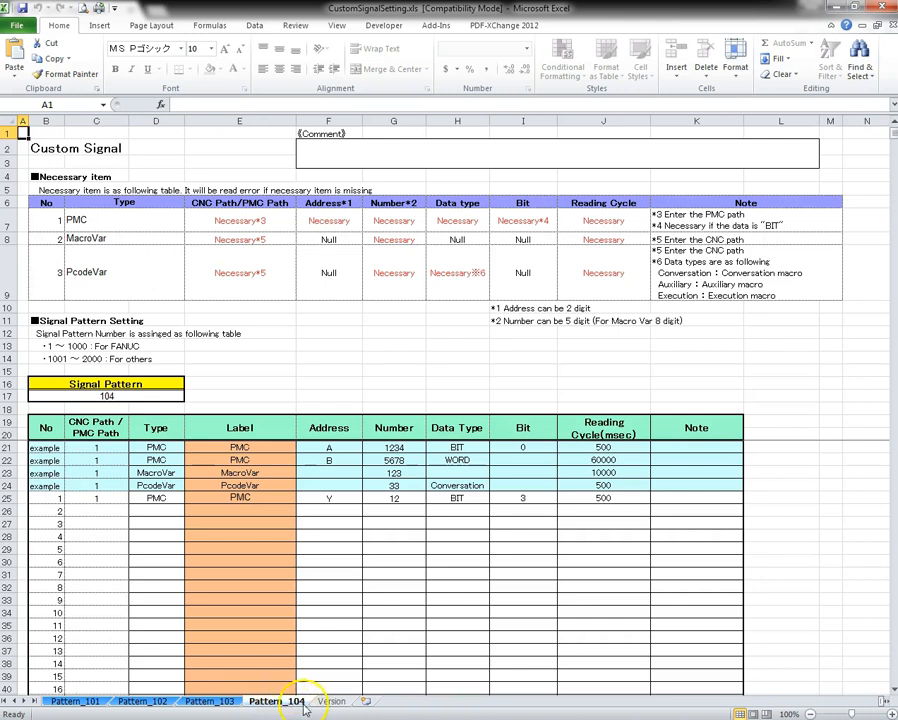
left_click(378, 572)
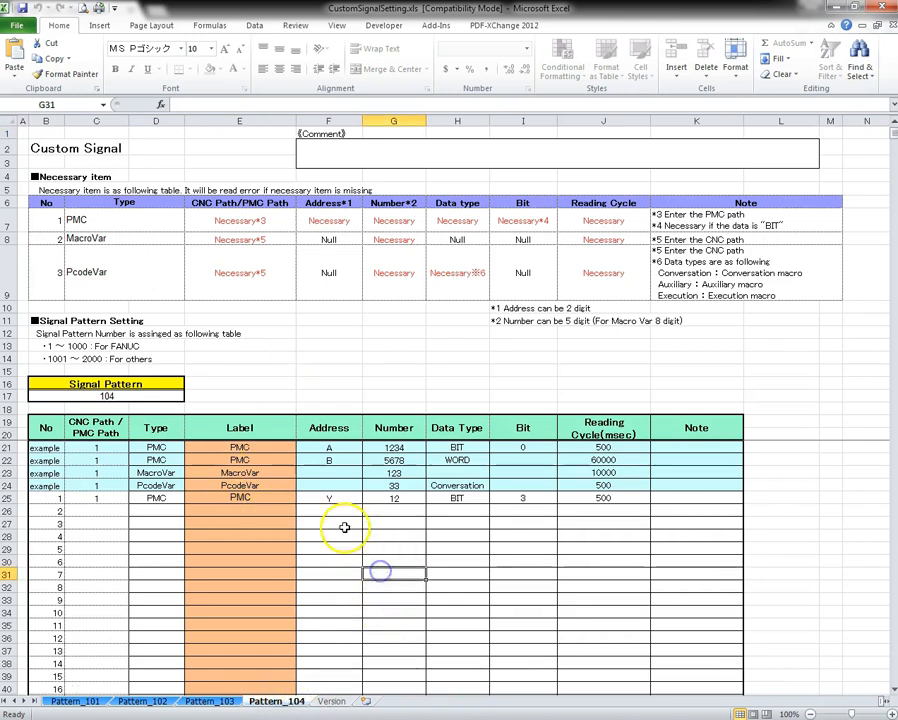
left_click(395, 500)
type("12")
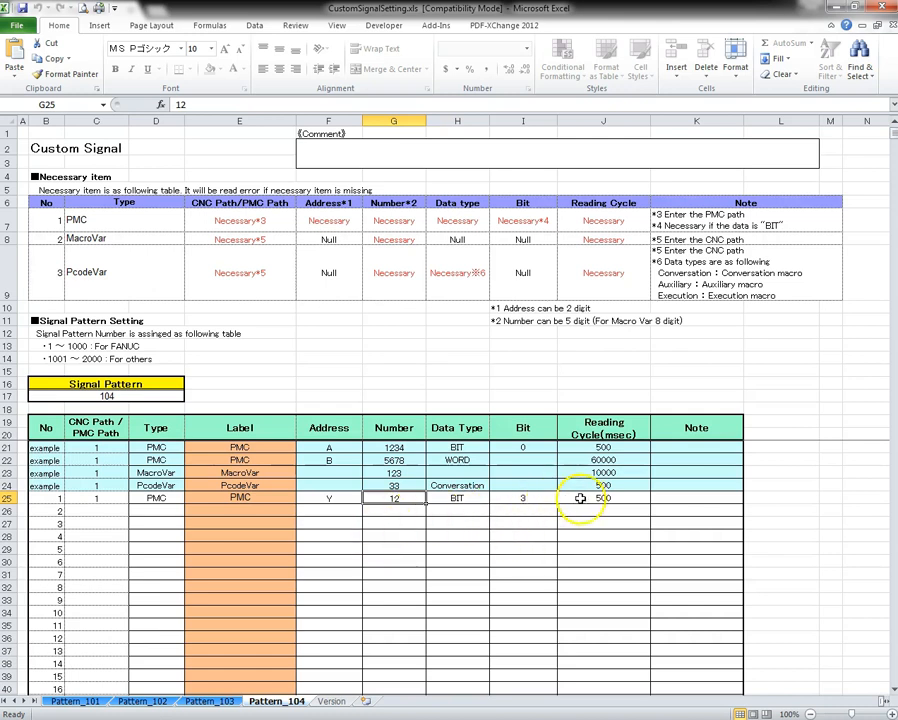
left_click(335, 497)
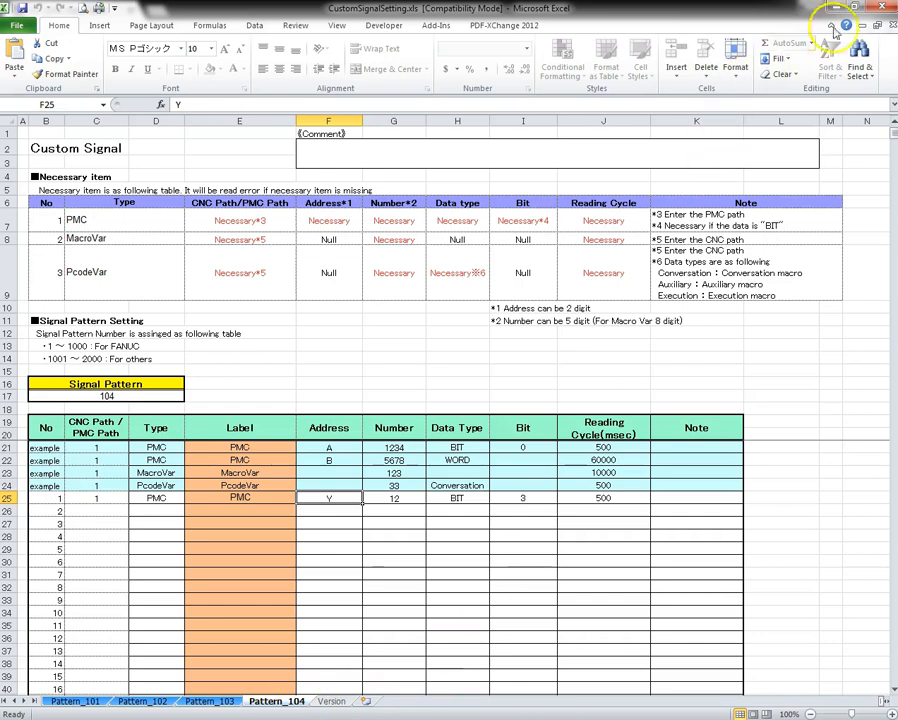
left_click(882, 7)
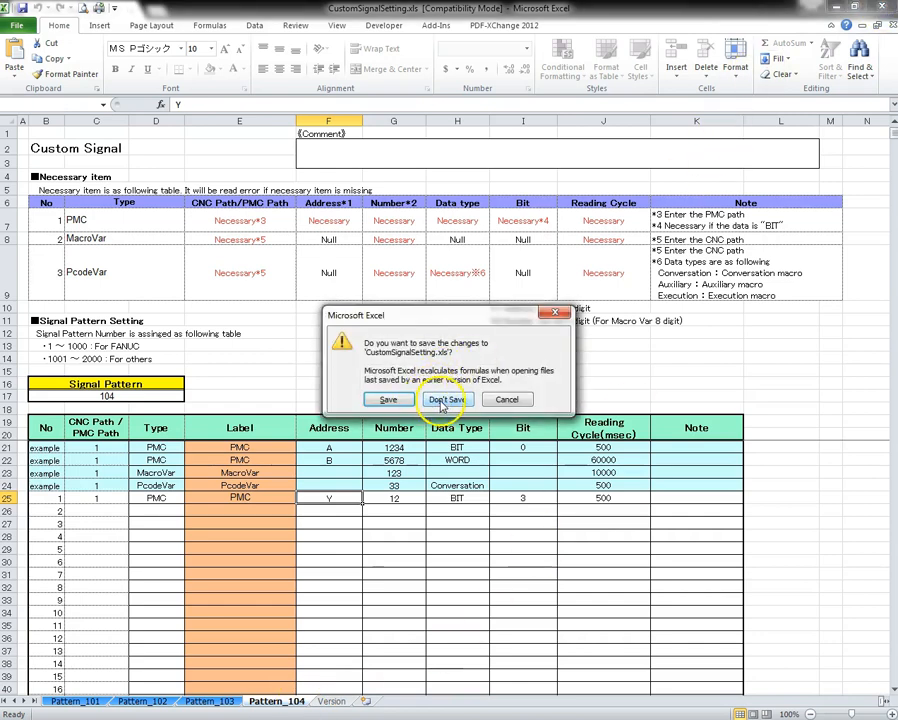
left_click(443, 402)
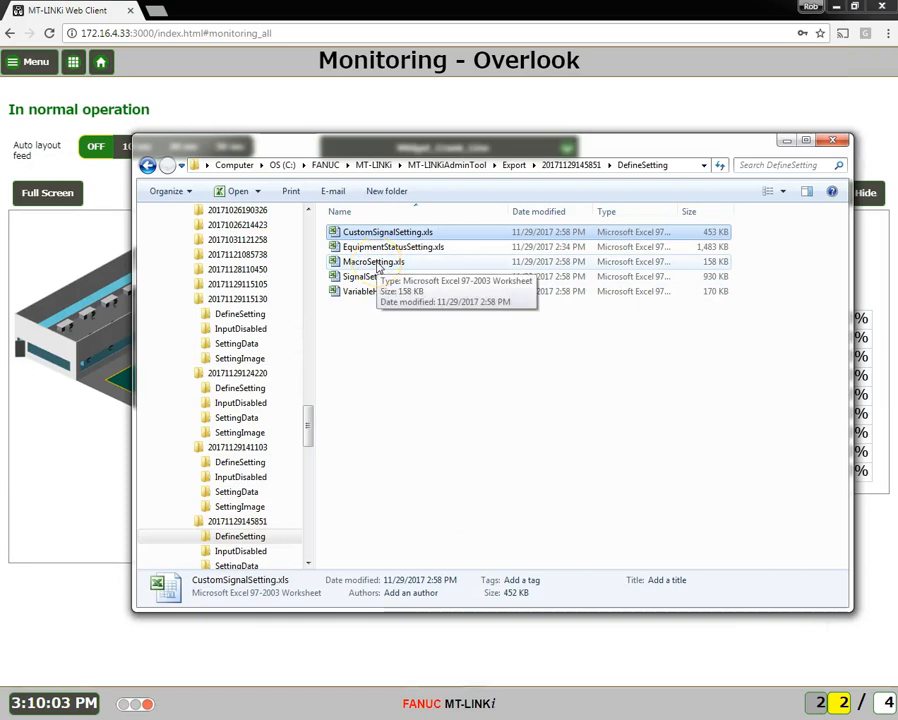
Examine the macro variable definition on the Pattern_104 sheet of MacroSetting.xls and close the workbook.
left_click(378, 262)
double_click(378, 263)
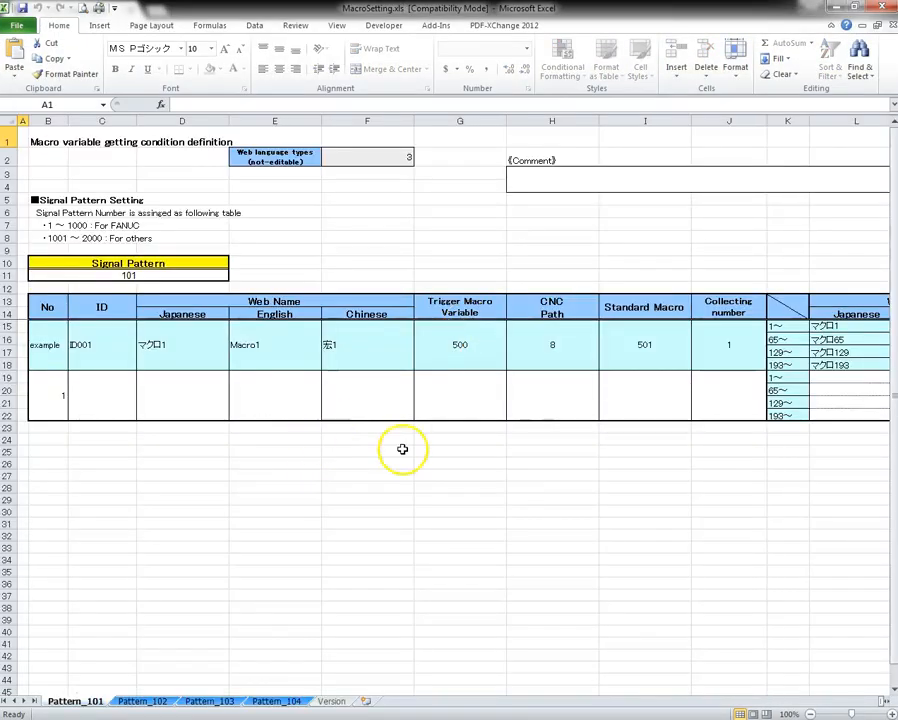
left_click(294, 701)
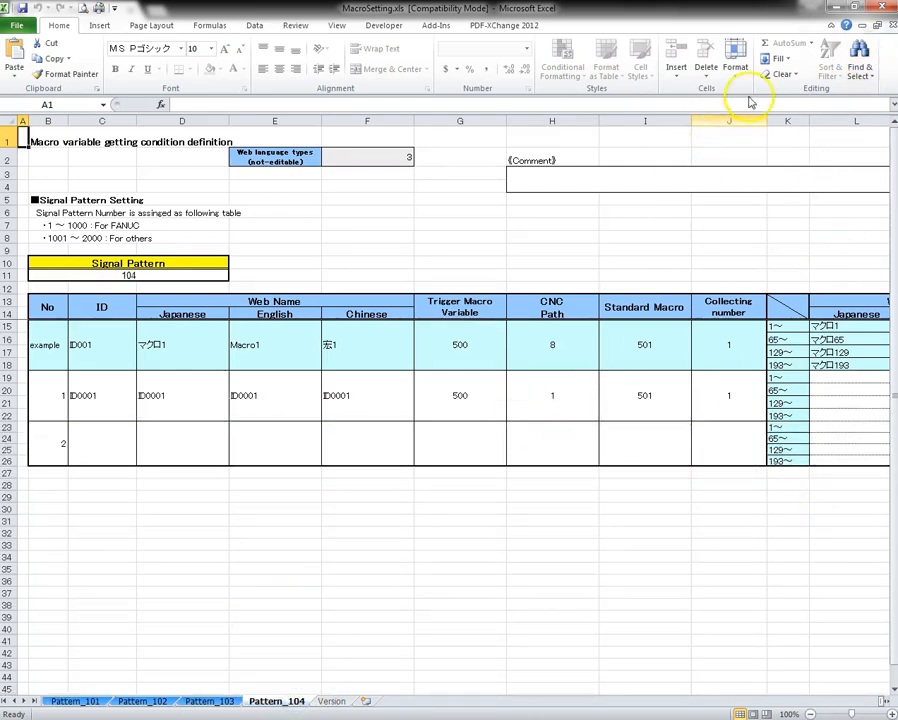
left_click(884, 8)
left_click(453, 338)
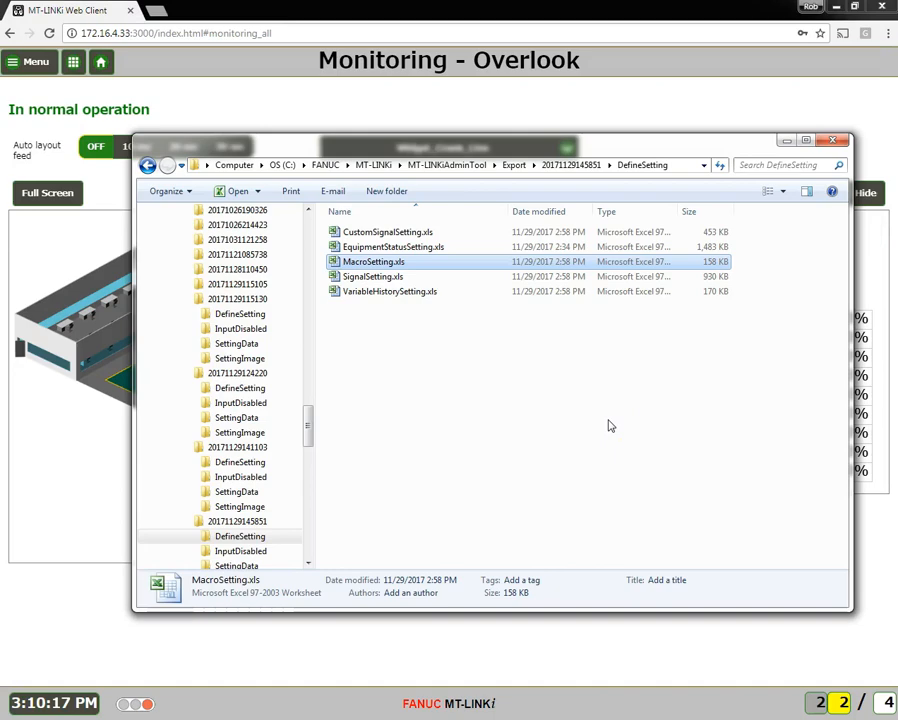
Open SignalSetting.xls and examine the signal reading cycles on the Pattern_101 sheet, including the Override signal.
double_click(368, 277)
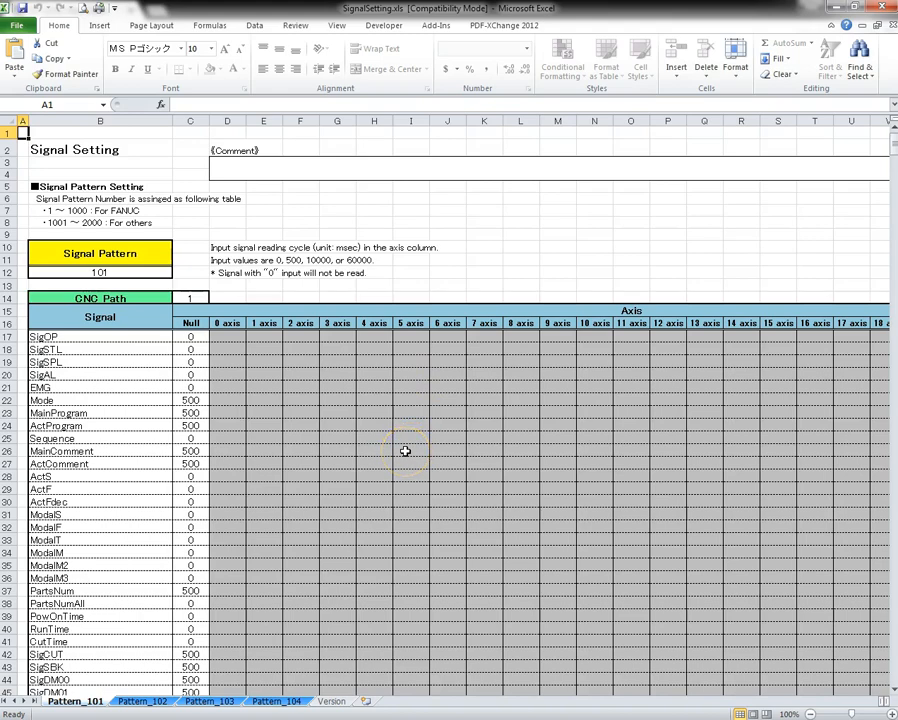
scroll(364, 434, "down", 12)
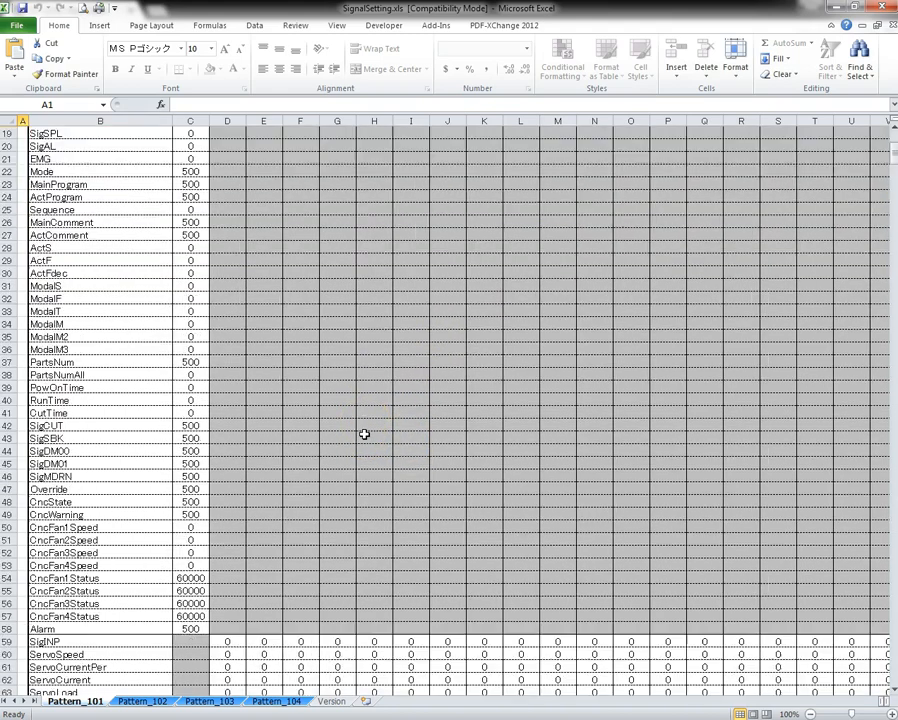
scroll(364, 434, "down", 9)
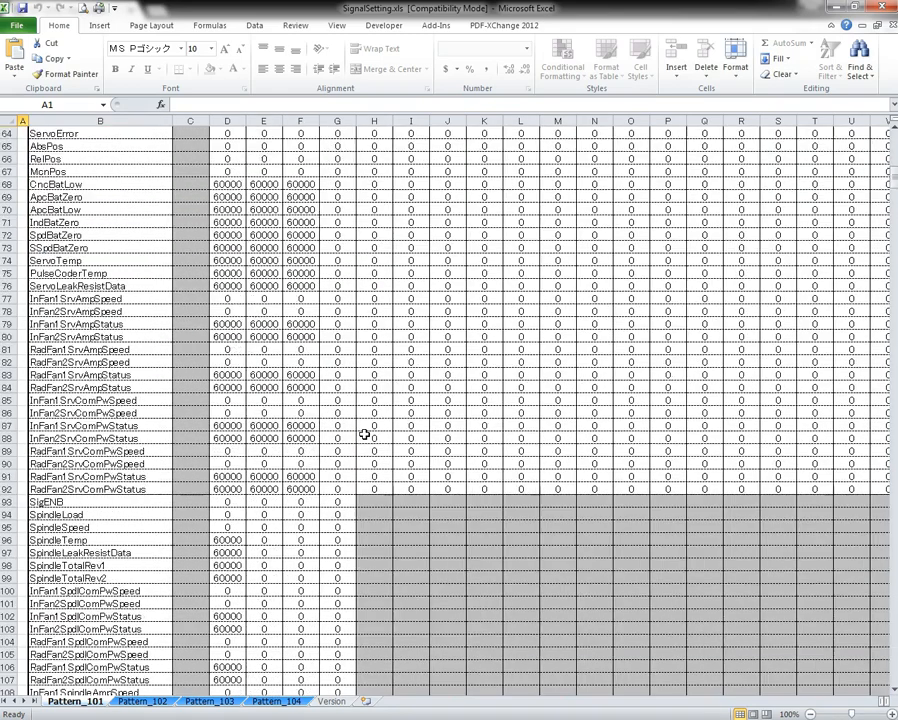
scroll(364, 434, "up", 15)
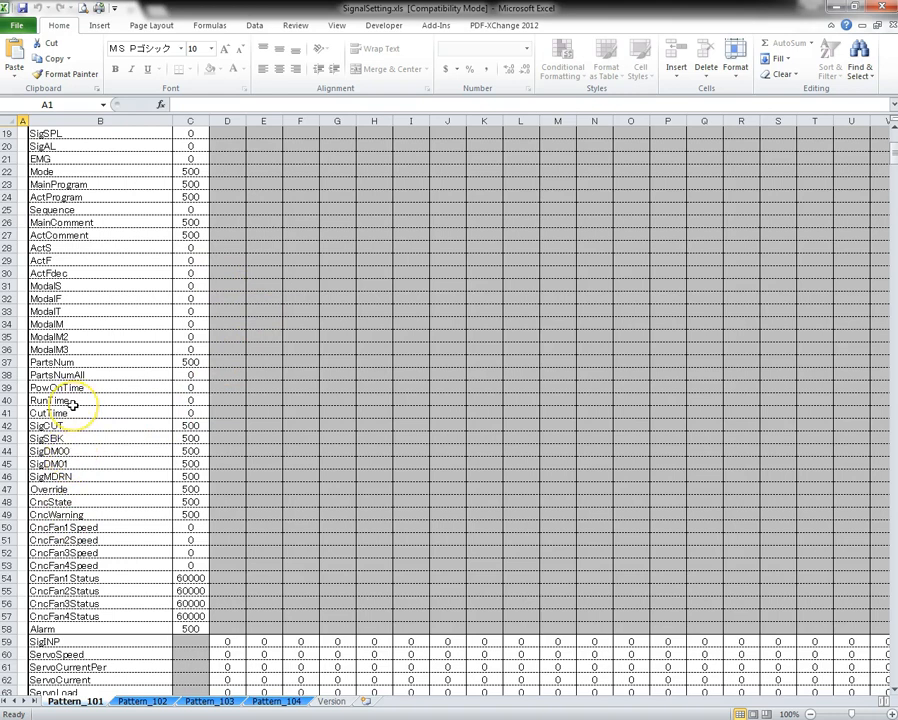
scroll(72, 404, "down", 3)
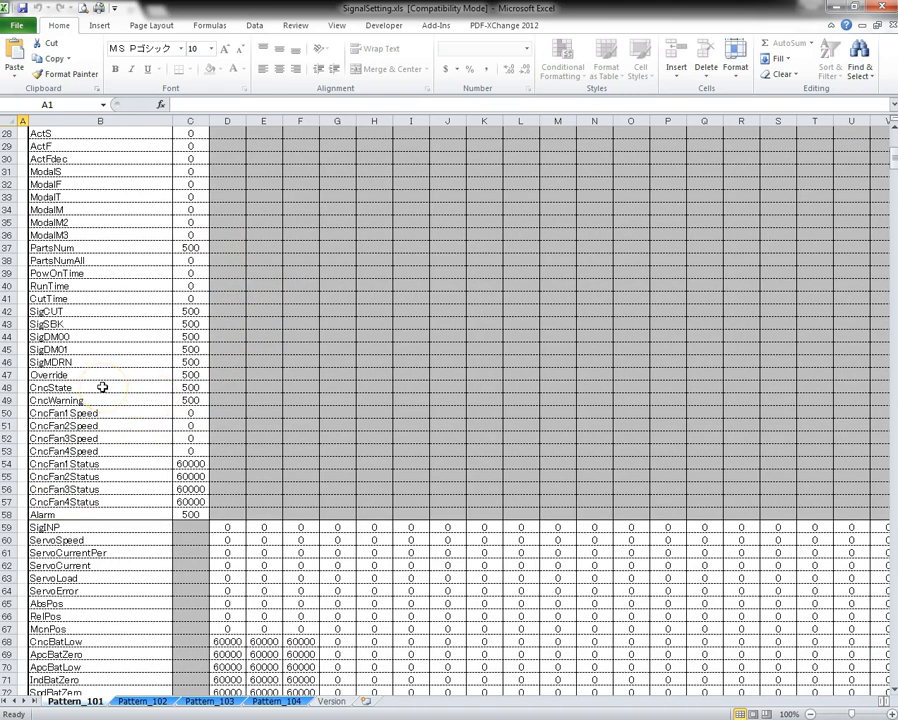
scroll(102, 387, "up", 3)
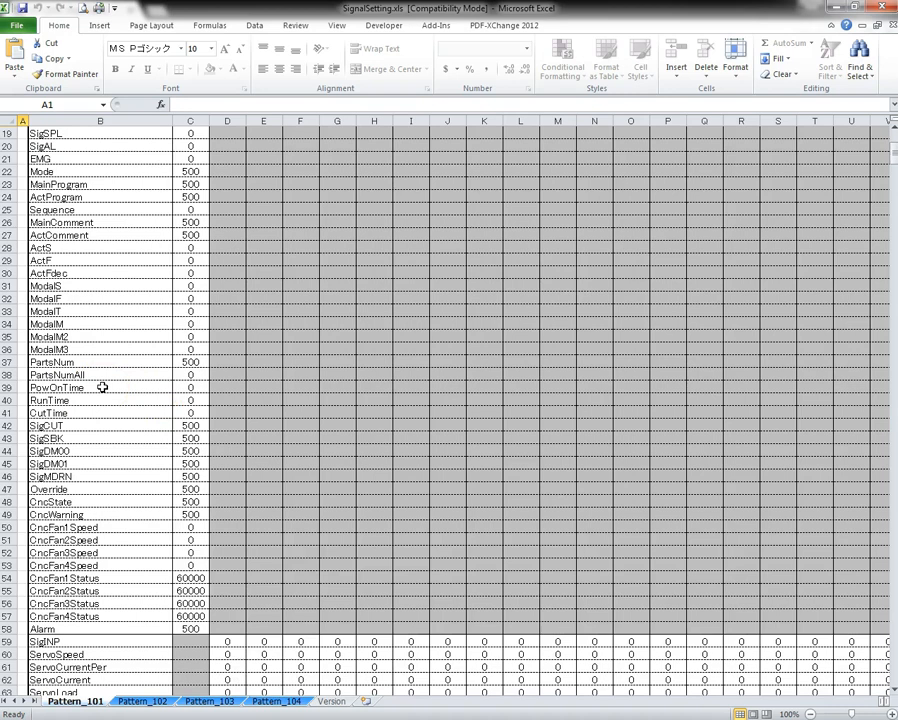
left_click(66, 487)
left_click(182, 487)
scroll(325, 506, "down", 3)
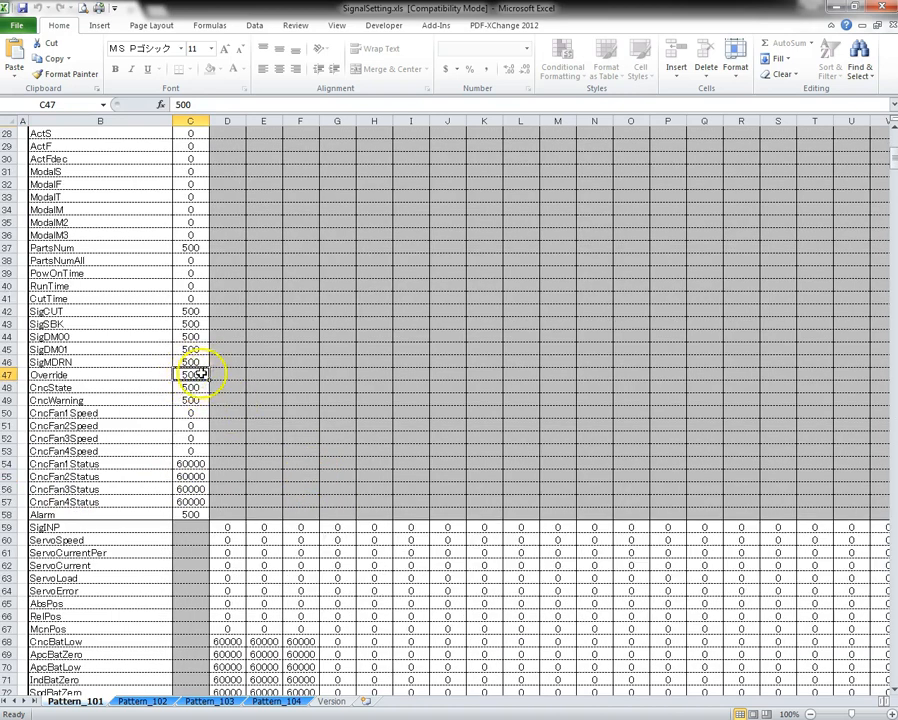
scroll(295, 383, "down", 3)
scroll(295, 381, "up", 3)
Switch to MT-LINKi AdminTool, examine Robodrill_1's basic signal settings in Machine Setting, and close the dialog without saving.
key("alt+Tab")
left_click(444, 111)
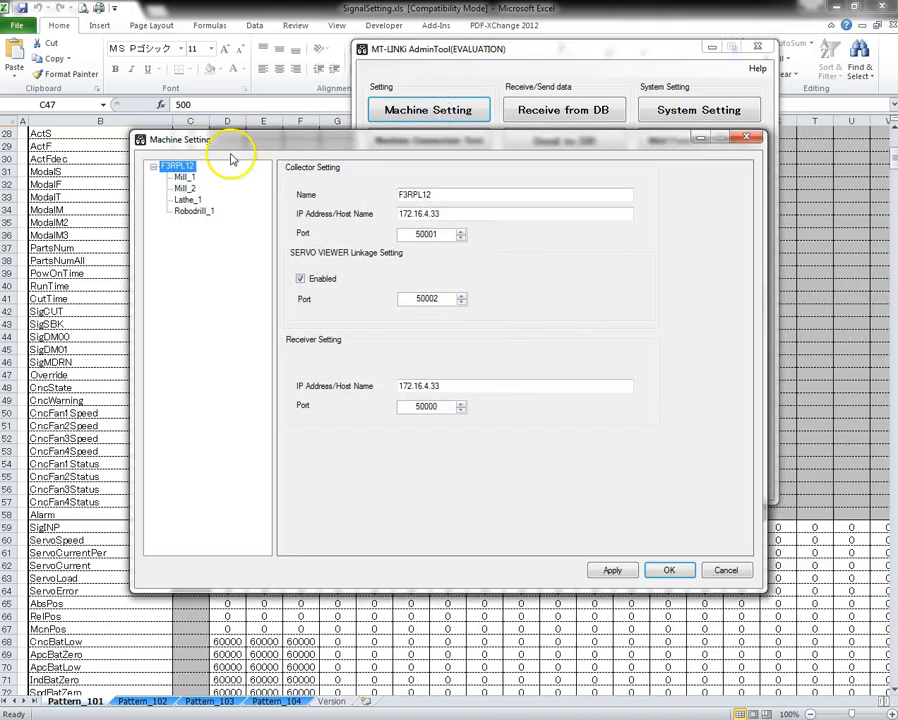
left_click(194, 211)
left_click(349, 212)
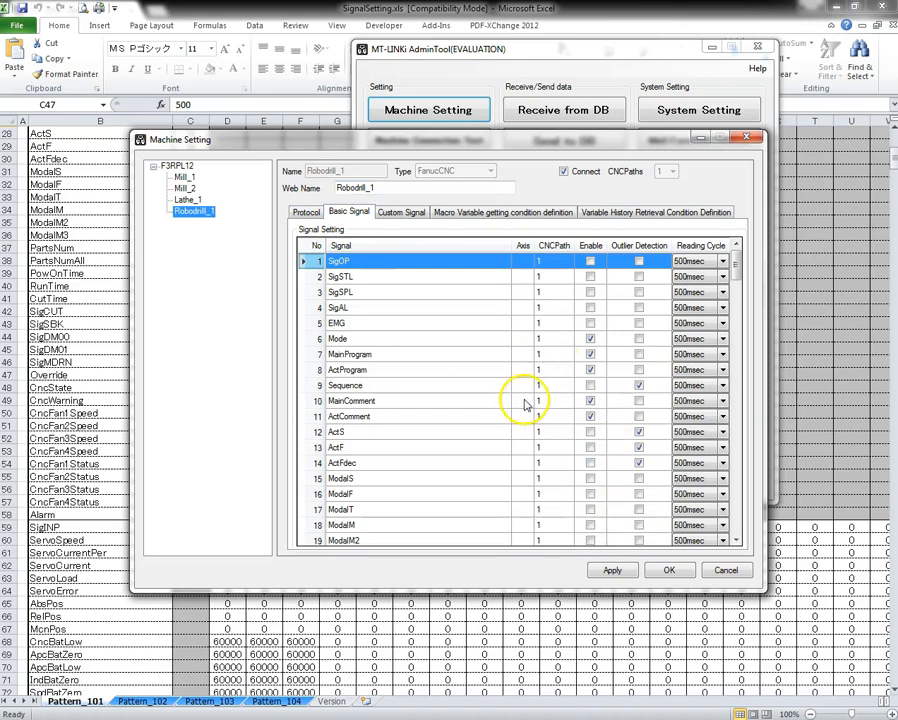
left_click(726, 571)
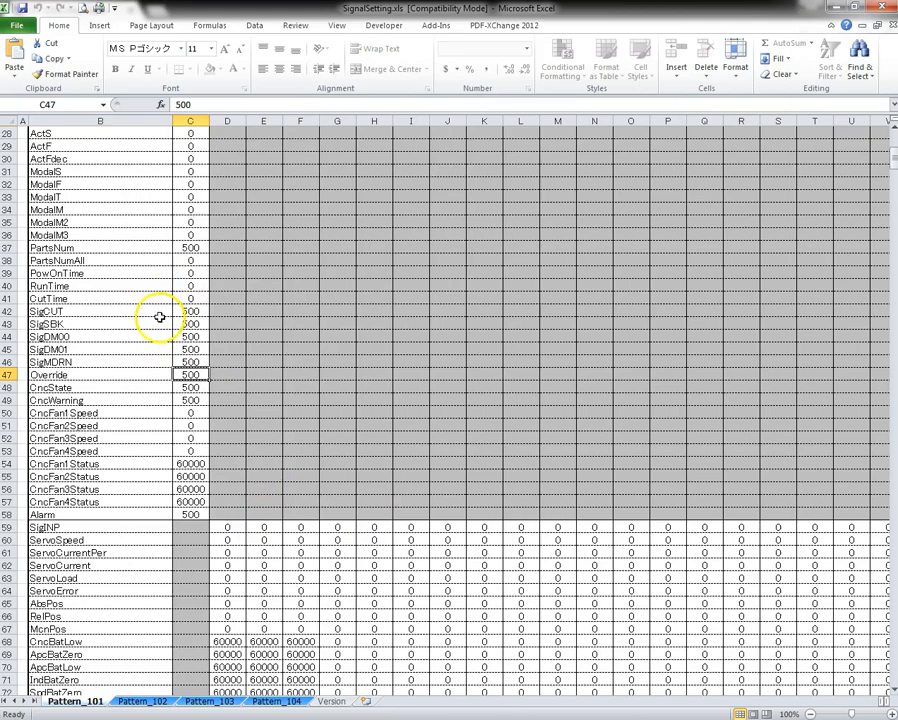
left_click(885, 25)
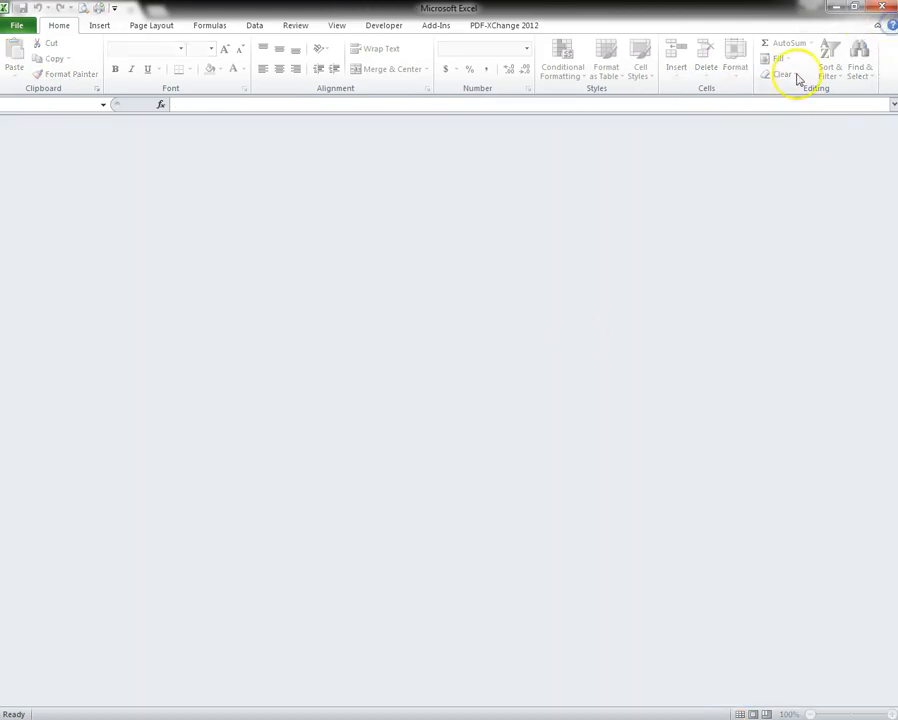
left_click(882, 8)
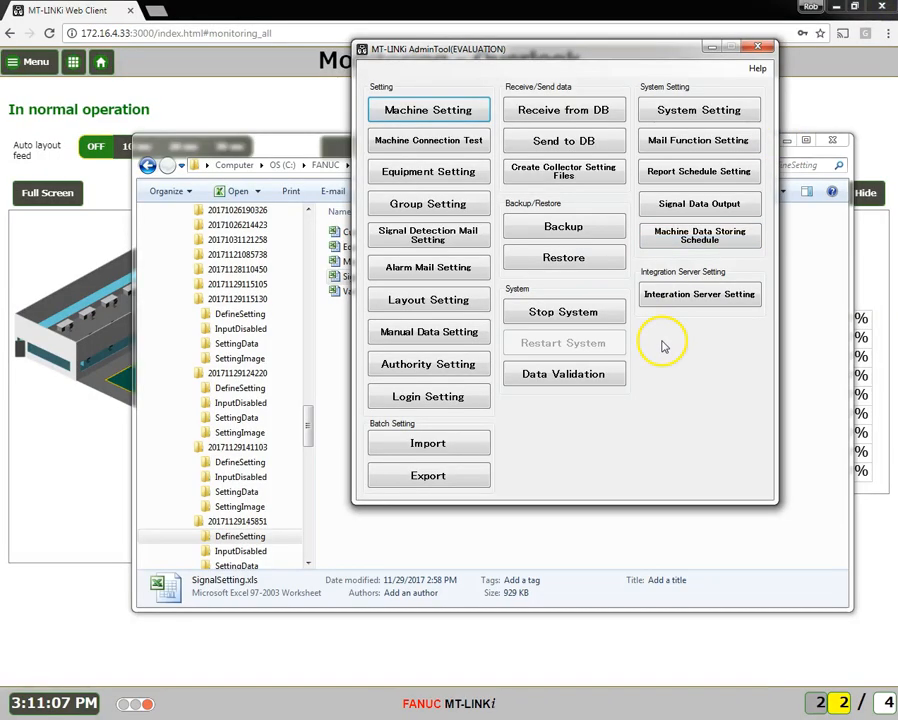
left_click(640, 535)
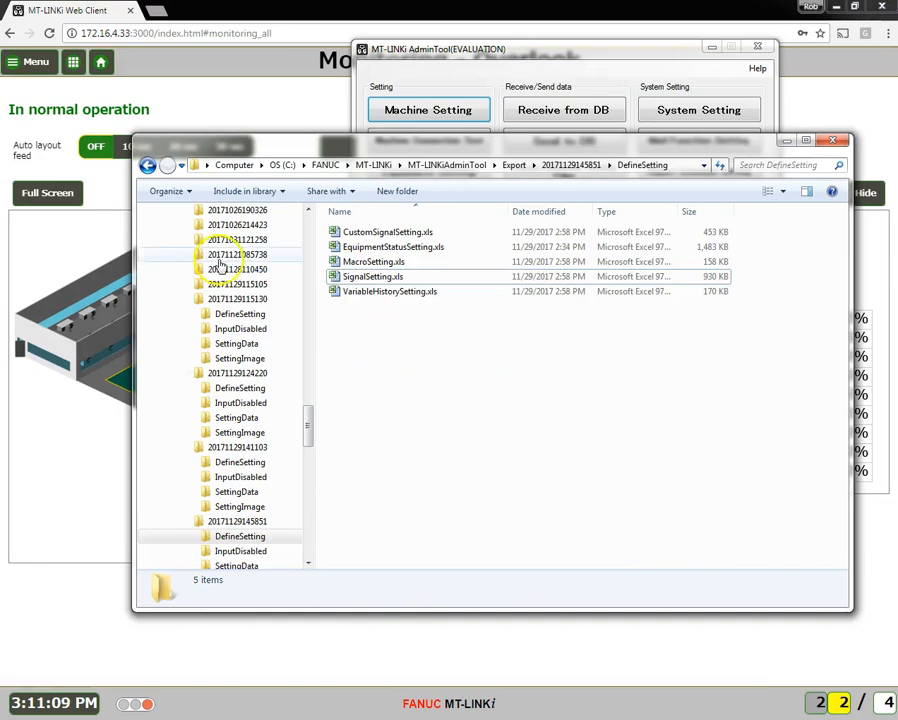
left_click(148, 165)
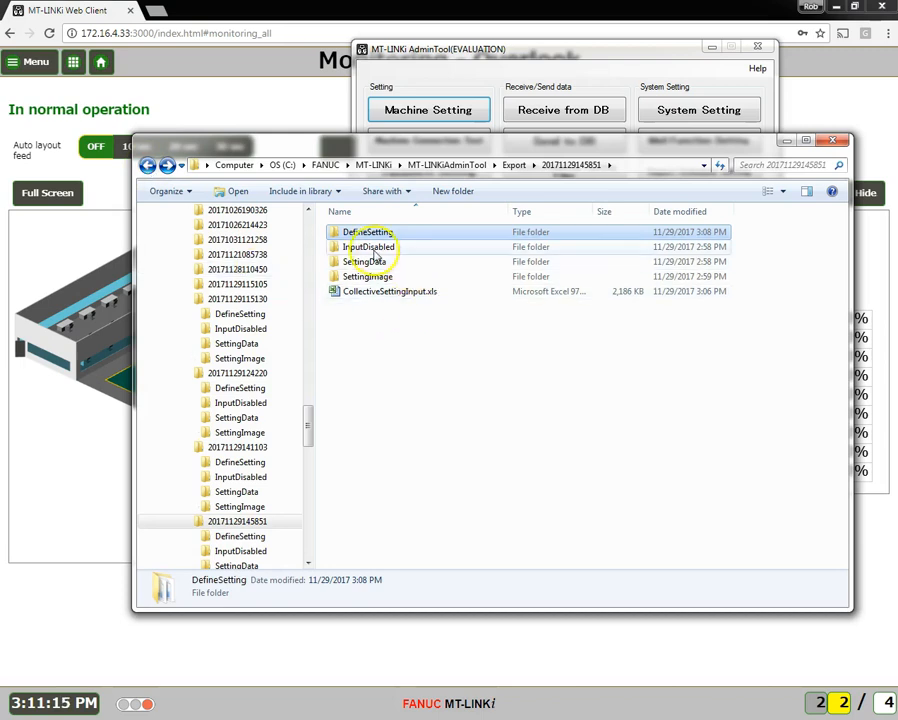
double_click(370, 246)
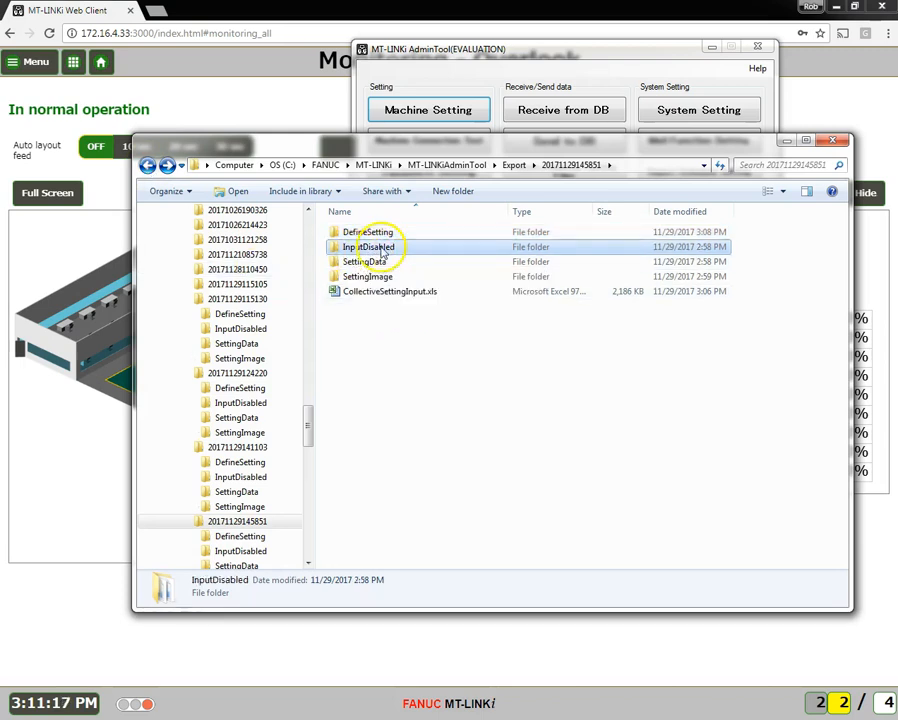
left_click(552, 210)
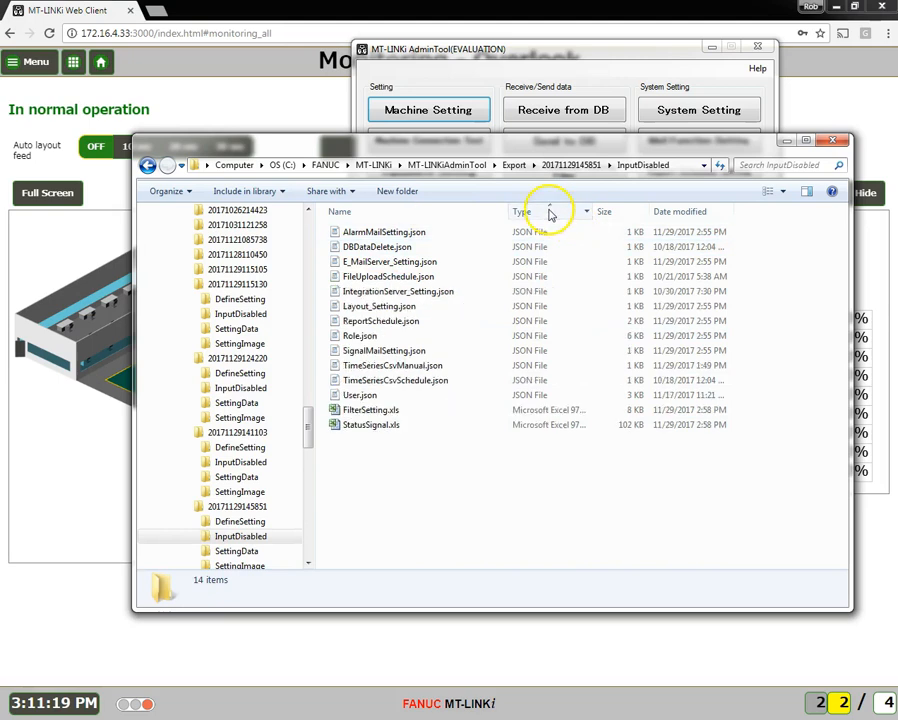
double_click(396, 412)
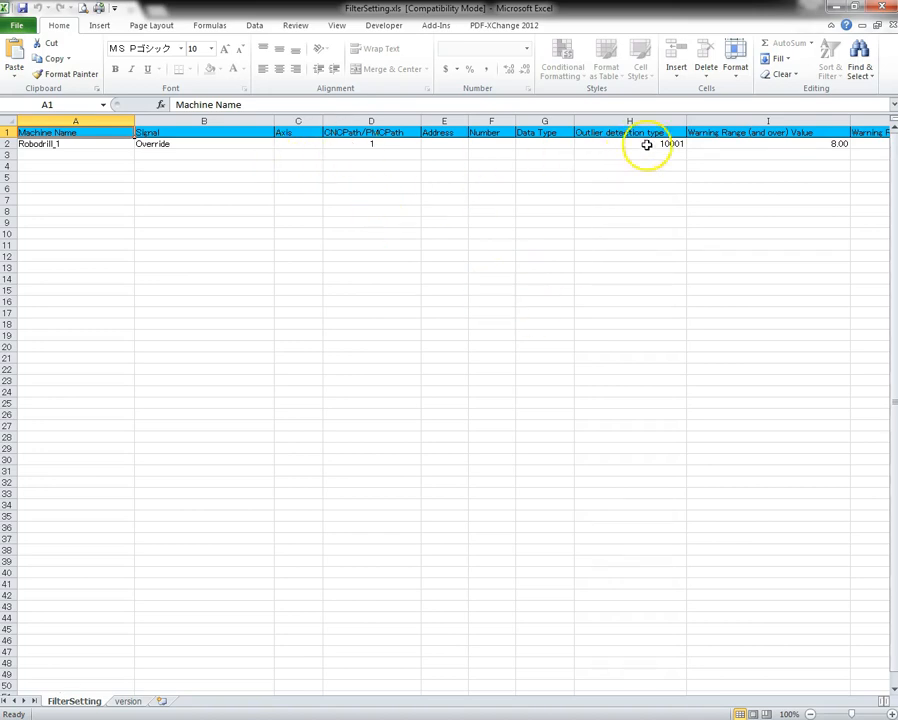
Try to copy Robodrill_1's Override filter settings from row 2 down through row 12 of the FilterSetting sheet.
left_click(72, 143)
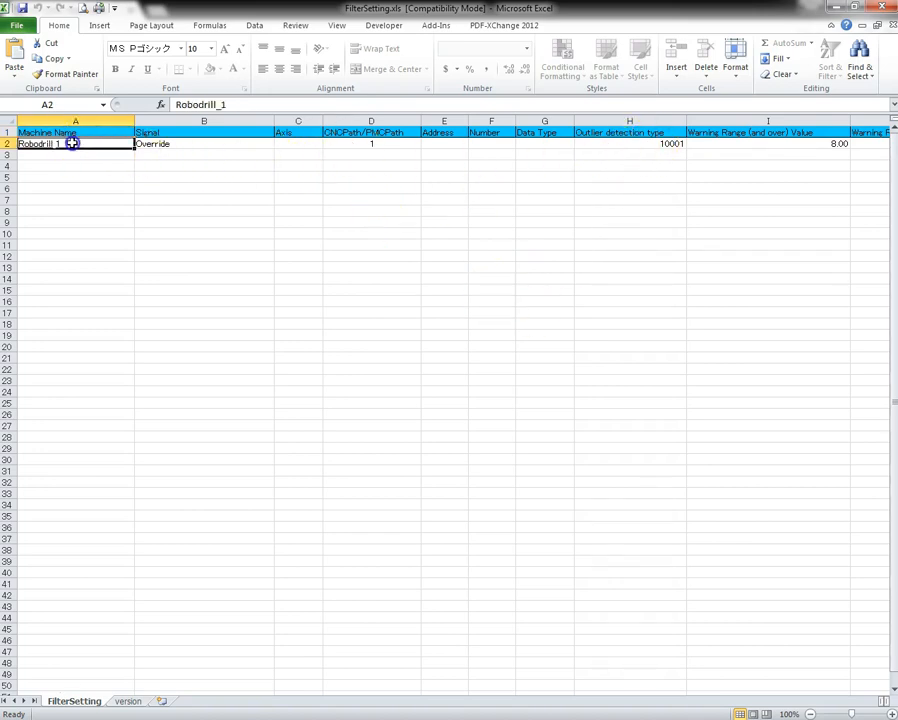
left_click(153, 143)
key("shift+Right")
key("shift+Right")
key("shift+Right")
key("shift+Right")
key("shift+Right")
key("shift+Right")
key("shift+Right")
key("shift+Right")
key("shift+Right")
key("shift+Right")
key("shift+Right")
key("shift+Right")
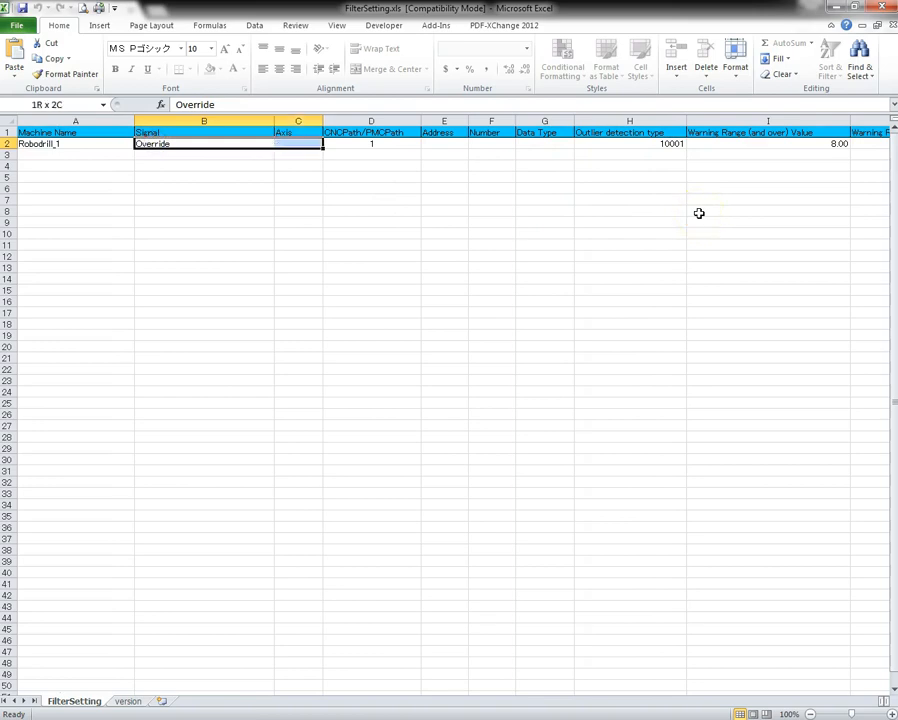
key("shift+Right")
key("shift+Right")
key("shift+Right")
key("shift+Right")
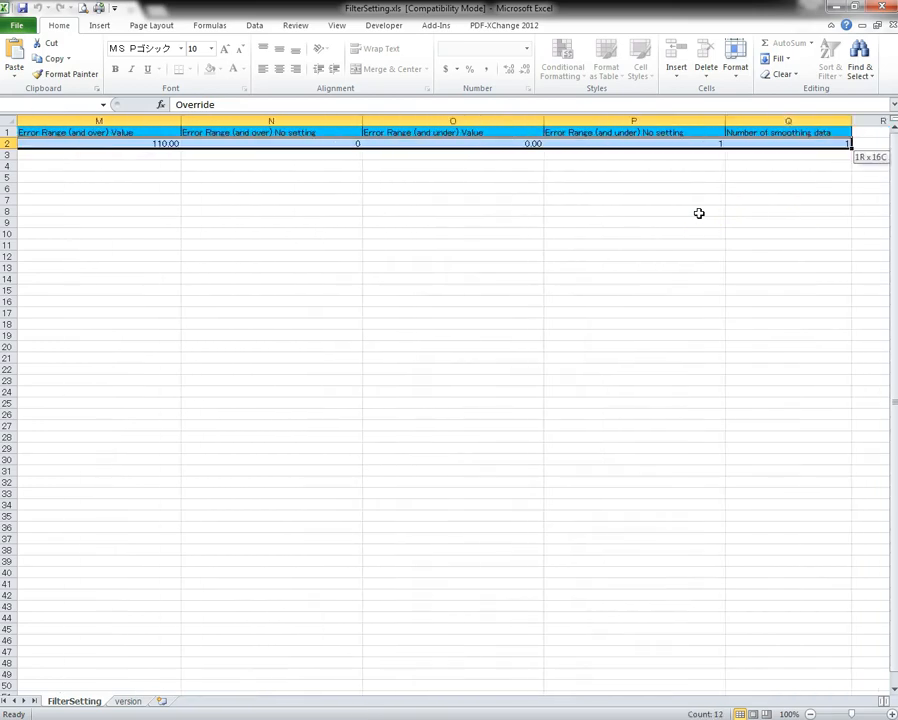
key("ctrl+c")
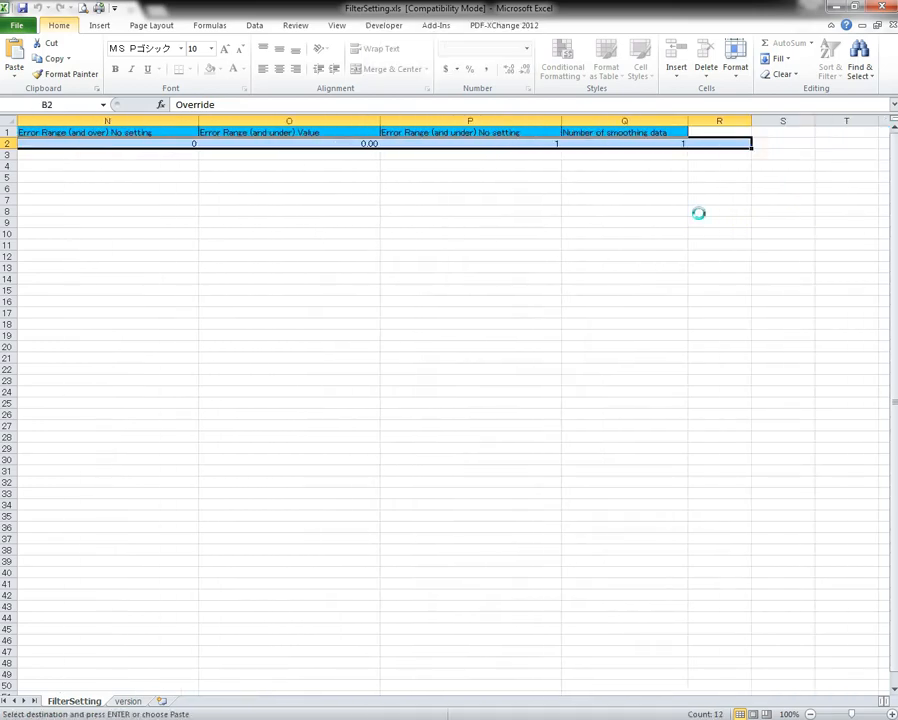
key("ctrl+BackSpace")
key("shift+Down")
key("shift+Down")
key("shift+Down")
key("shift+Down")
key("shift+Down")
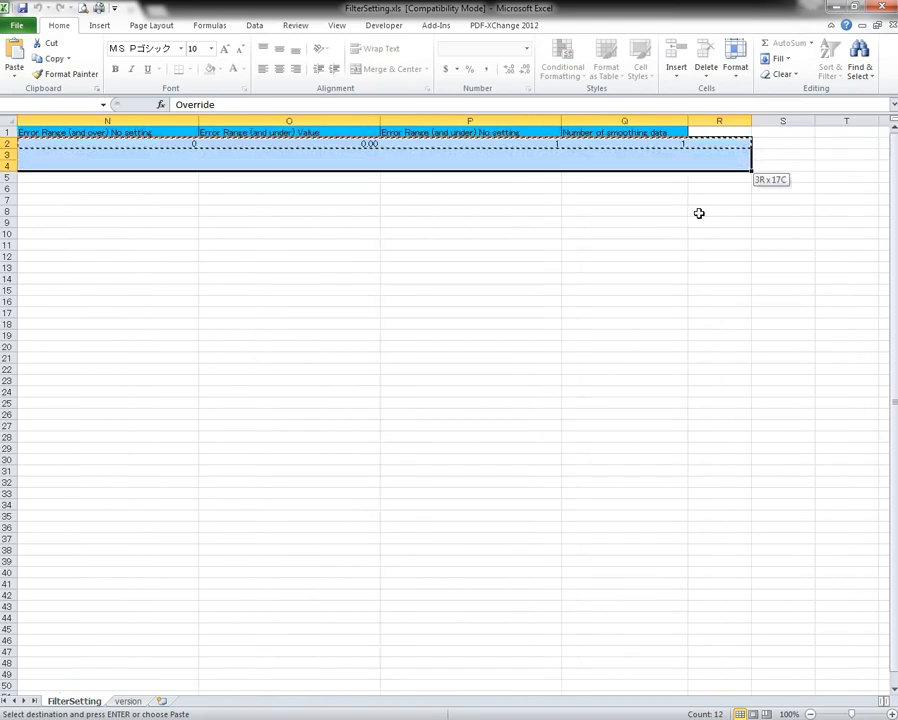
key("shift+Down")
key("shift+Down")
key("shift+Down")
key("shift+Down")
key("shift+Down")
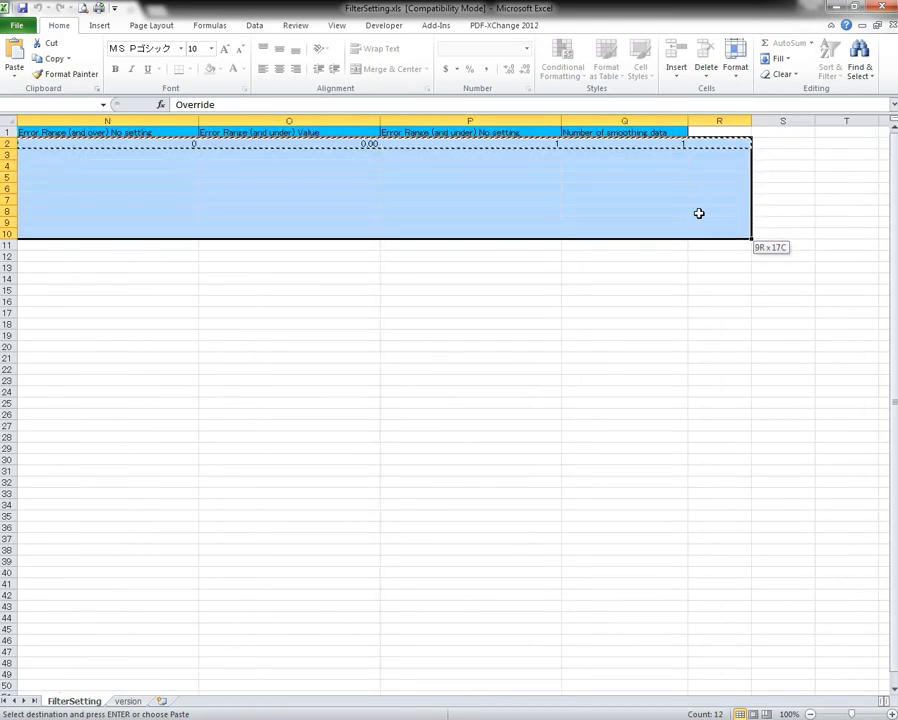
key("ctrl+v")
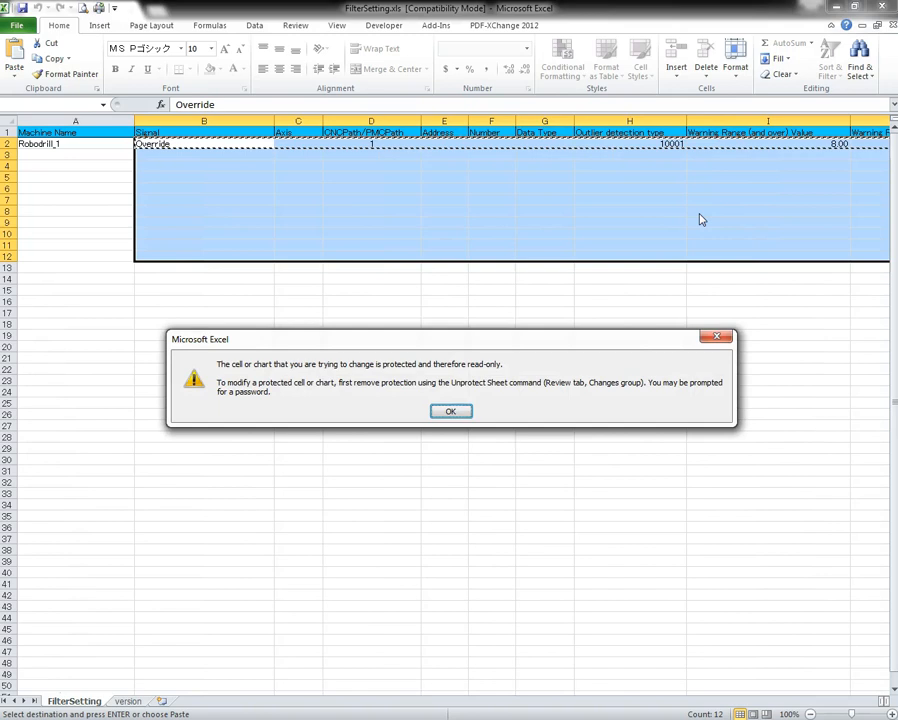
left_click(451, 410)
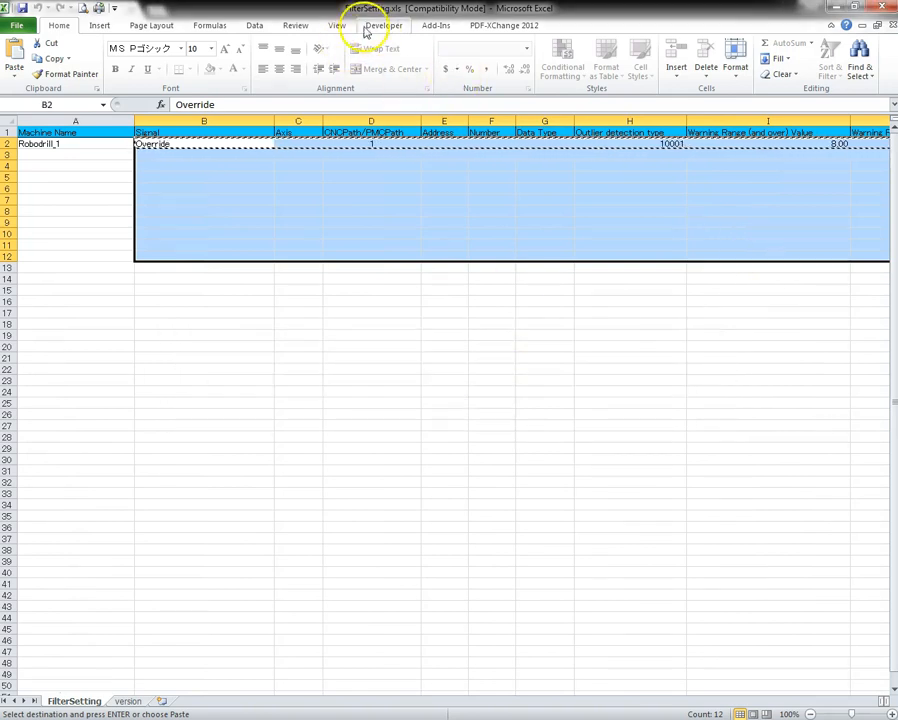
Remove the protection from the FilterSetting sheet and select only the Override cell B2.
left_click(299, 27)
left_click(410, 58)
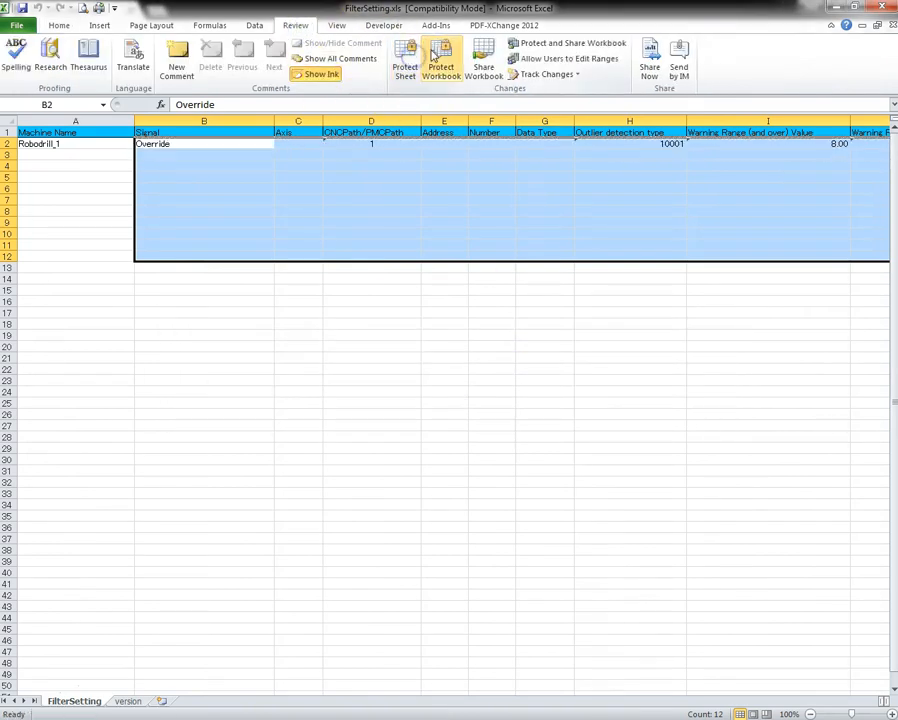
key("Return")
key("Up")
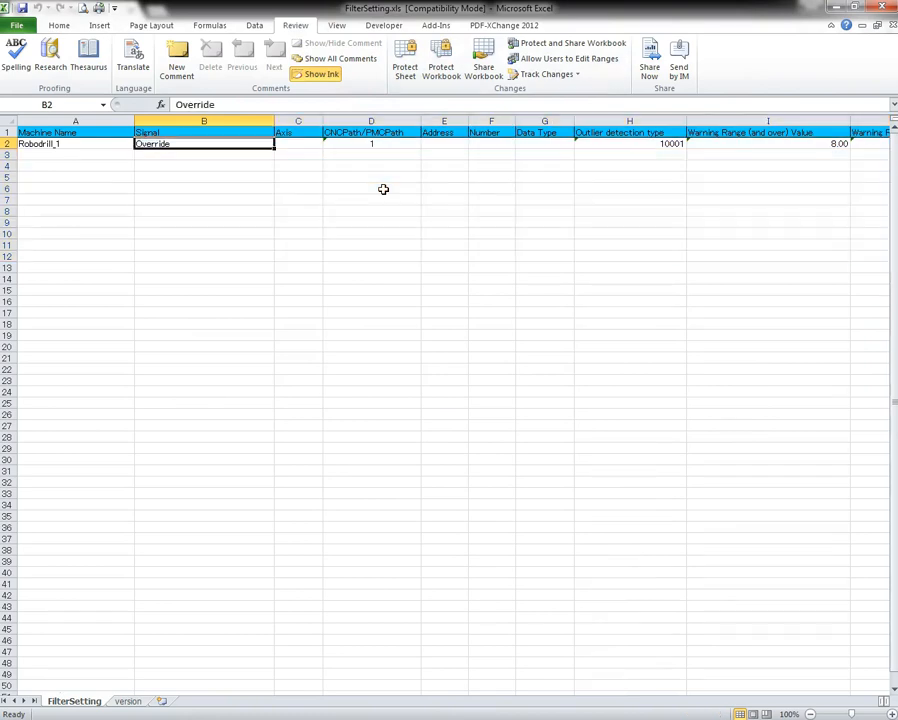
Copy Robodrill_1's Override filter settings in B2:Q2 down through row 12.
key("shift+Right")
key("shift+Right")
key("shift+Right")
key("shift+Right")
key("shift+Right")
key("shift+Right")
key("shift+Right")
key("shift+Right")
key("shift+Right")
key("shift+Right")
key("shift+Right")
key("shift+Right")
key("shift+Right")
key("shift+Right")
key("shift+Right")
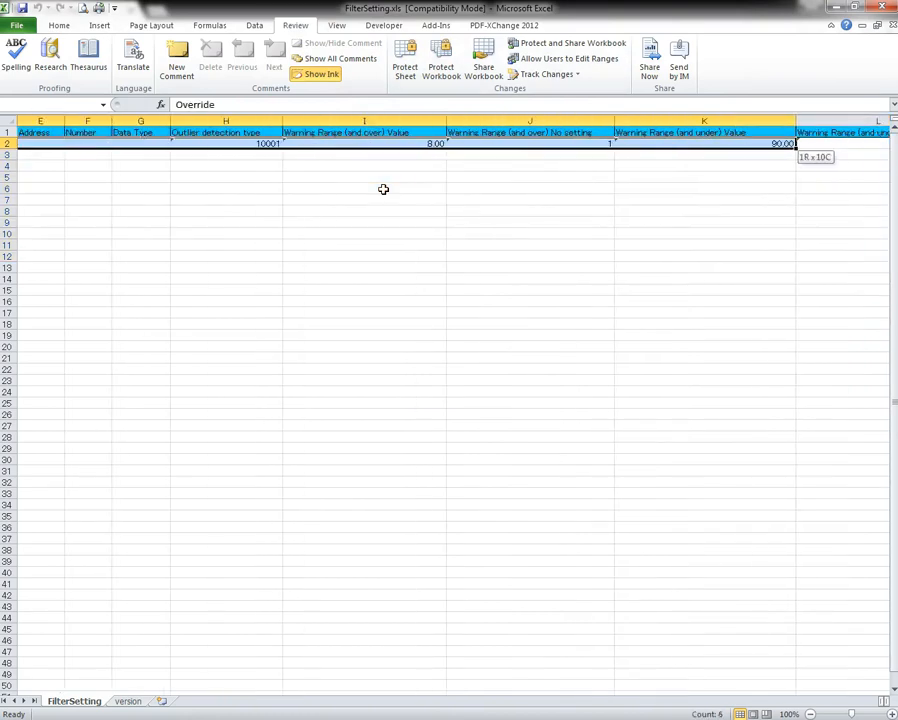
key("shift+Right")
key("shift+Left")
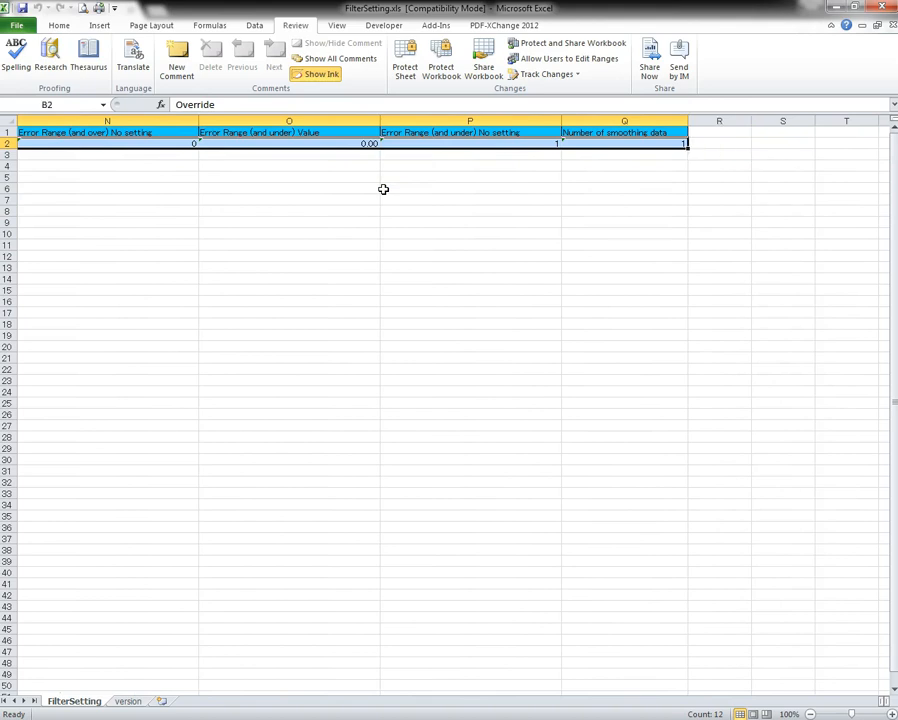
key("ctrl+c")
key("shift+Down")
key("shift+Down")
key("shift+Down")
key("shift+Down")
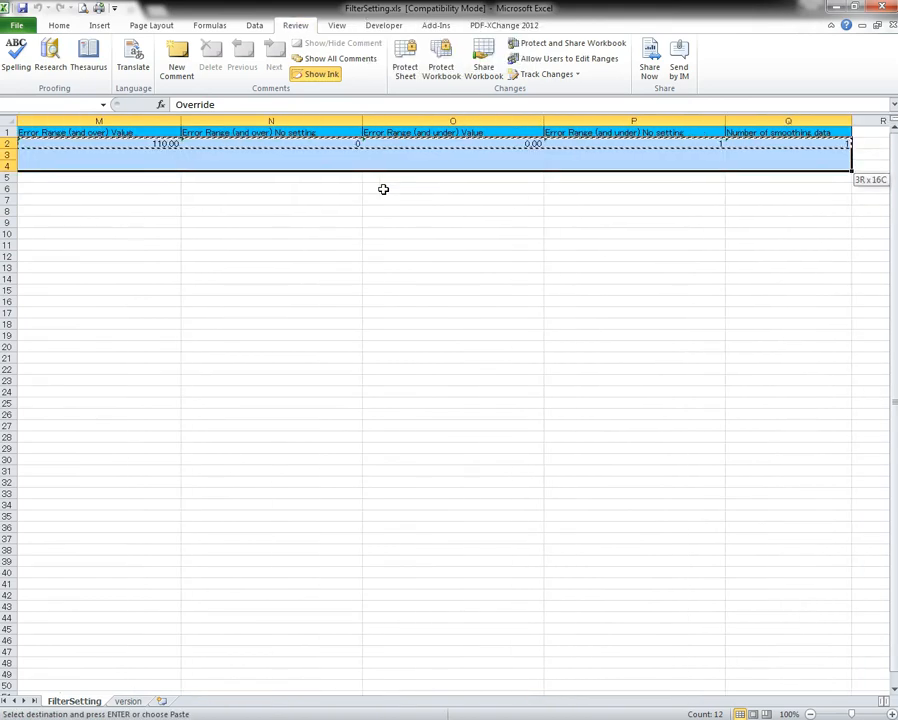
key("shift+Down")
key("shift+Down")
key("shift+Down")
key("shift+Down")
key("shift+Down")
key("shift+Down")
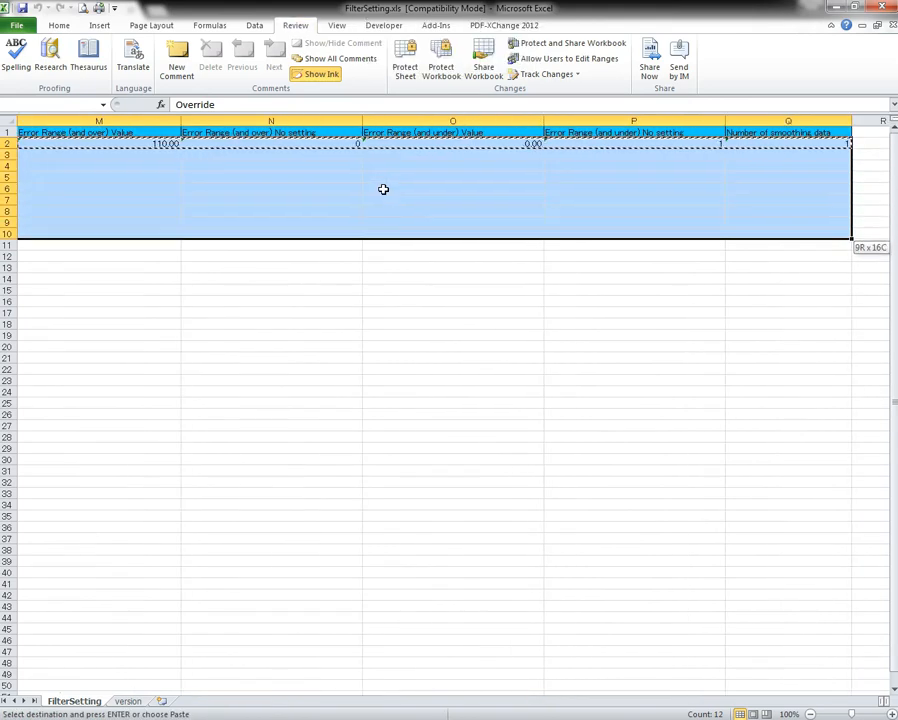
key("Return")
Fill the Machine Name column from A2 to A12 as a series running from Robodrill_1 to Robodrill_11.
key("Left")
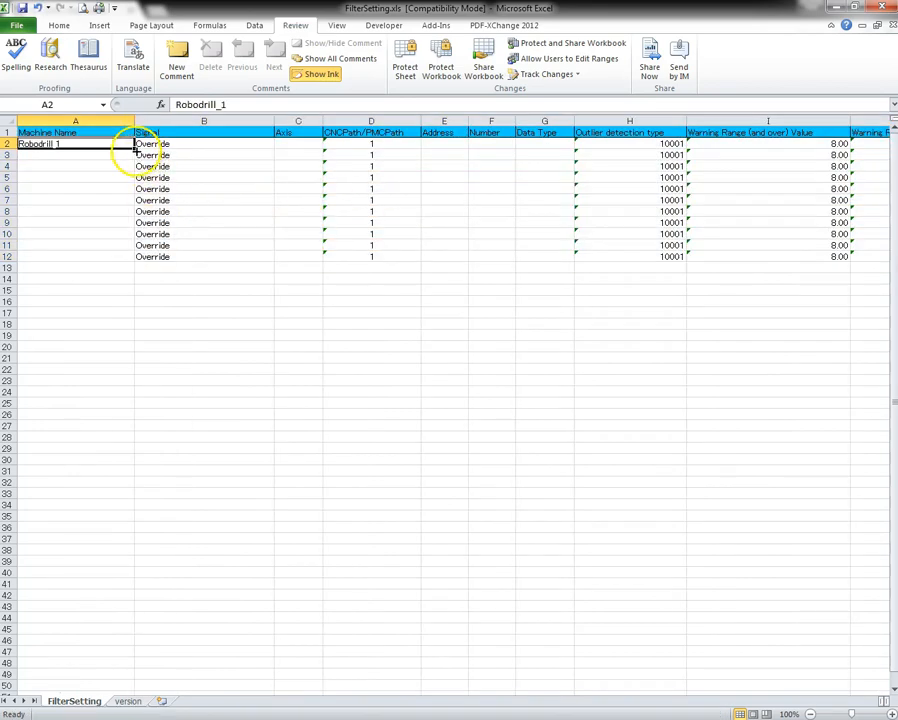
left_click_drag(134, 149, 122, 262)
left_click(176, 284)
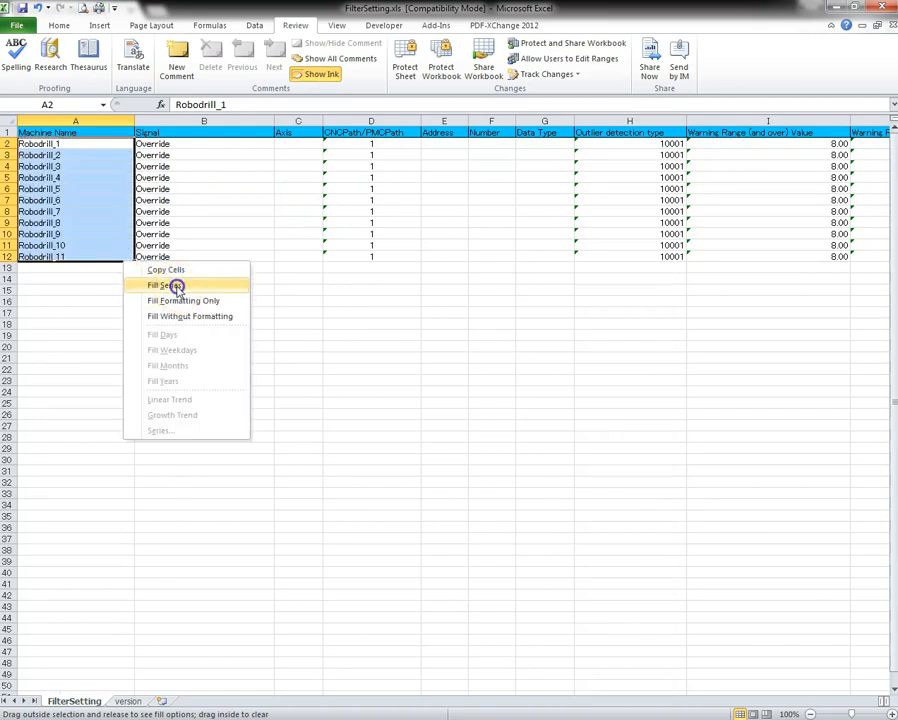
Delete the surplus Robodrill_11 row and save FilterSetting.xls.
right_click(8, 256)
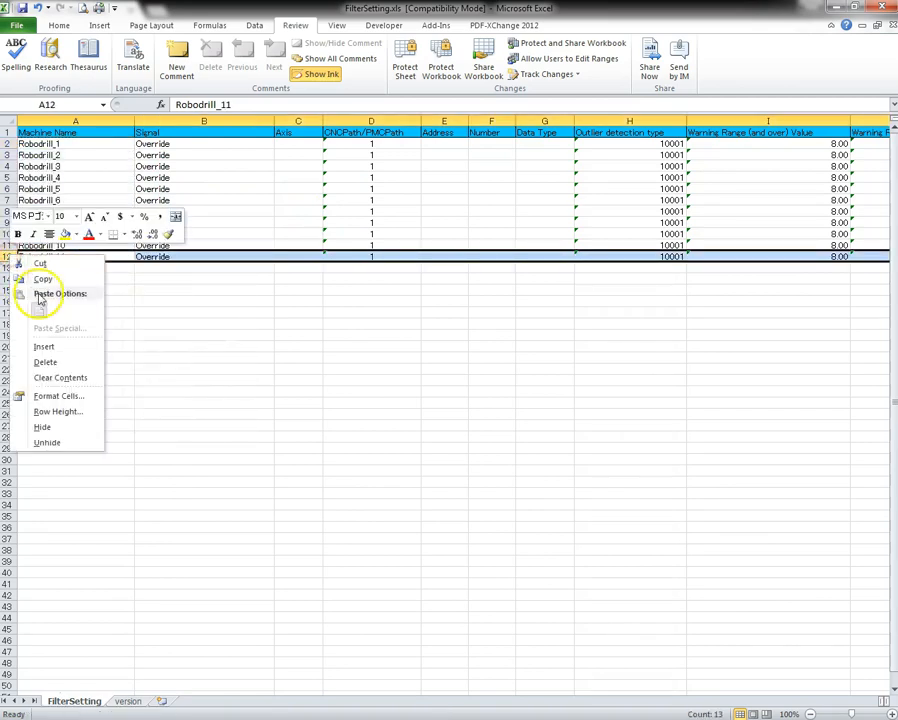
left_click(49, 360)
left_click(168, 334)
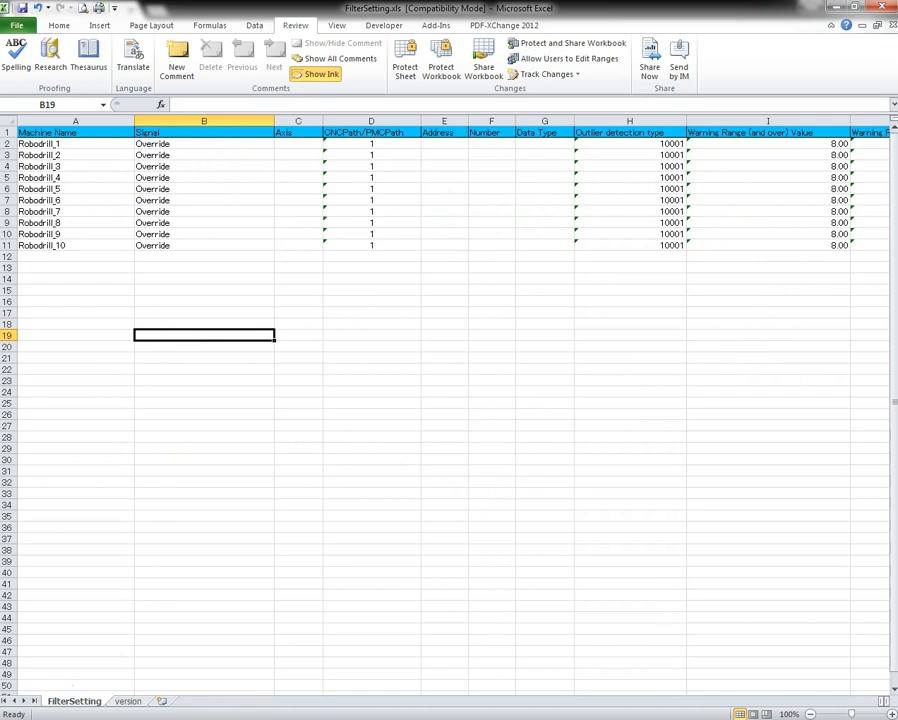
left_click(22, 8)
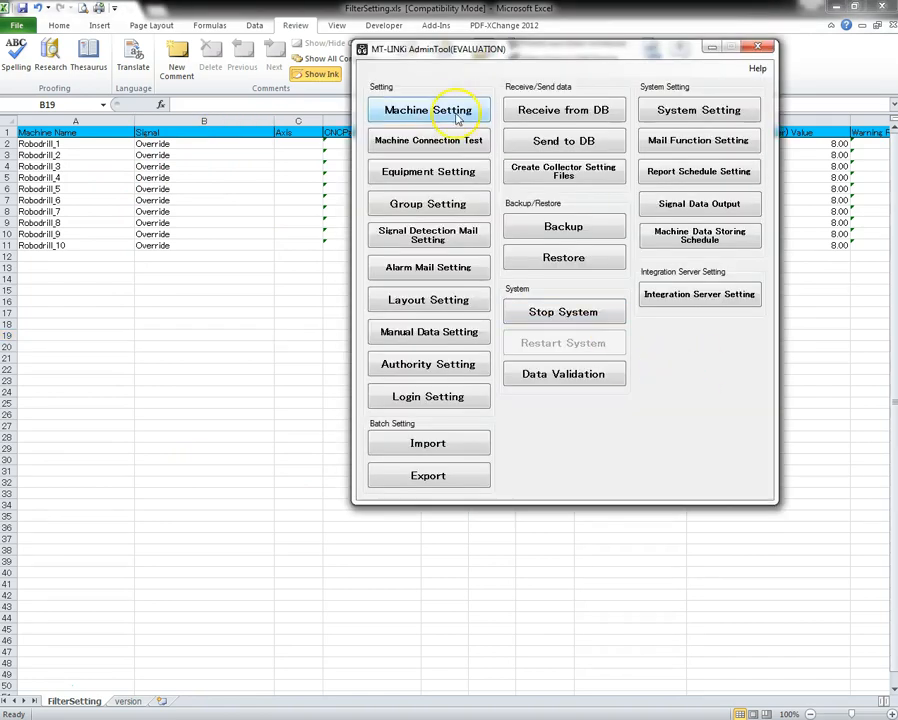
Examine the Simple Threshold Checker parameters of Robodrill_1's Override signal in Machine Setting, and close the dialogs without saving machine changes.
left_click(446, 117)
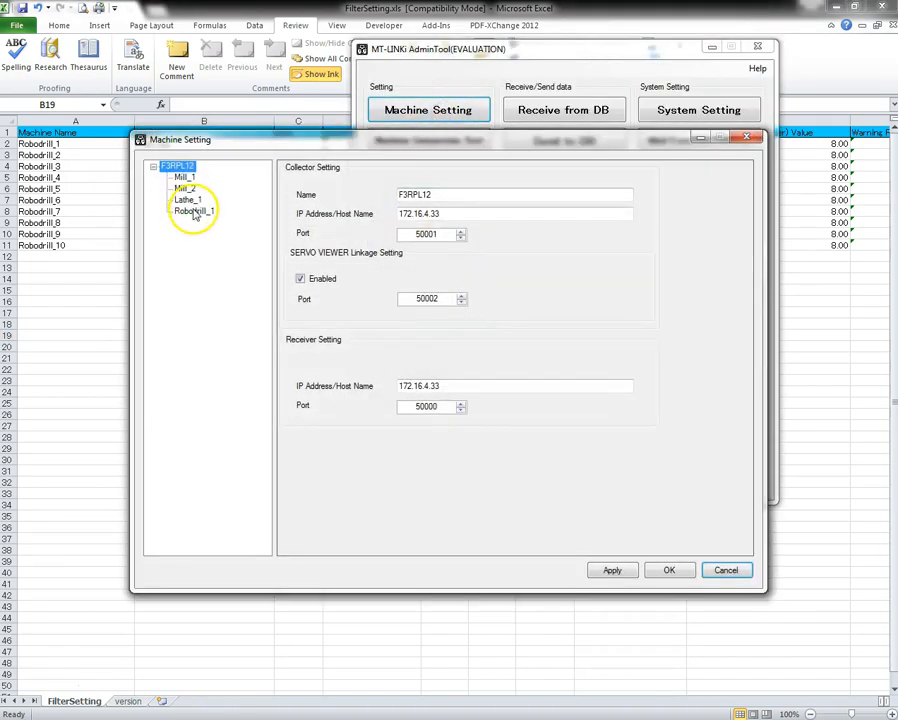
left_click(192, 211)
left_click(348, 212)
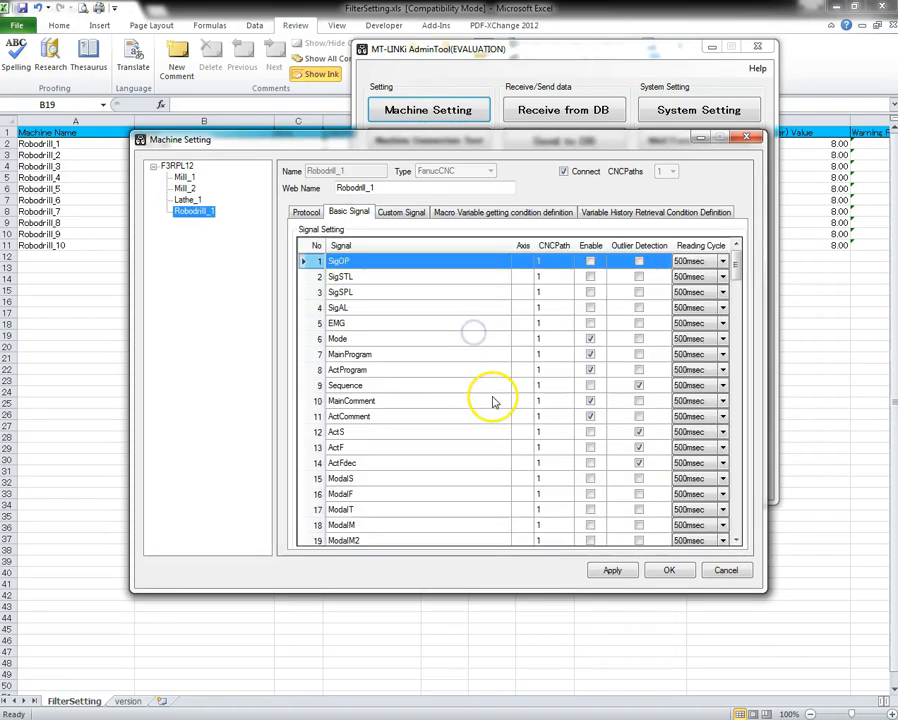
left_click(430, 460)
scroll(433, 460, "down", 9)
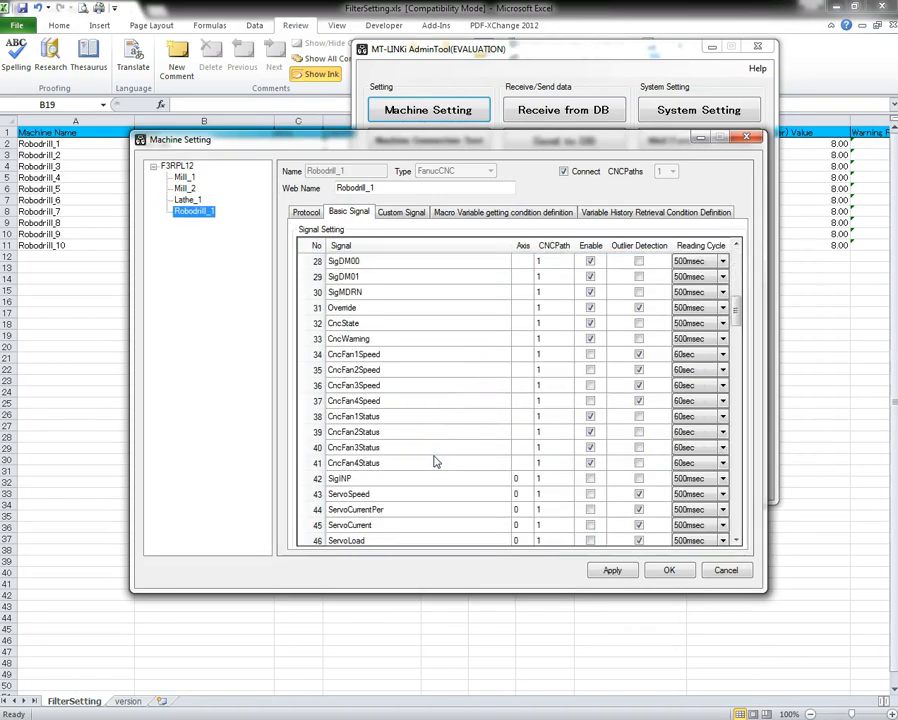
left_click(366, 307)
double_click(470, 306)
left_click_drag(664, 342, 356, 282)
left_click(416, 351)
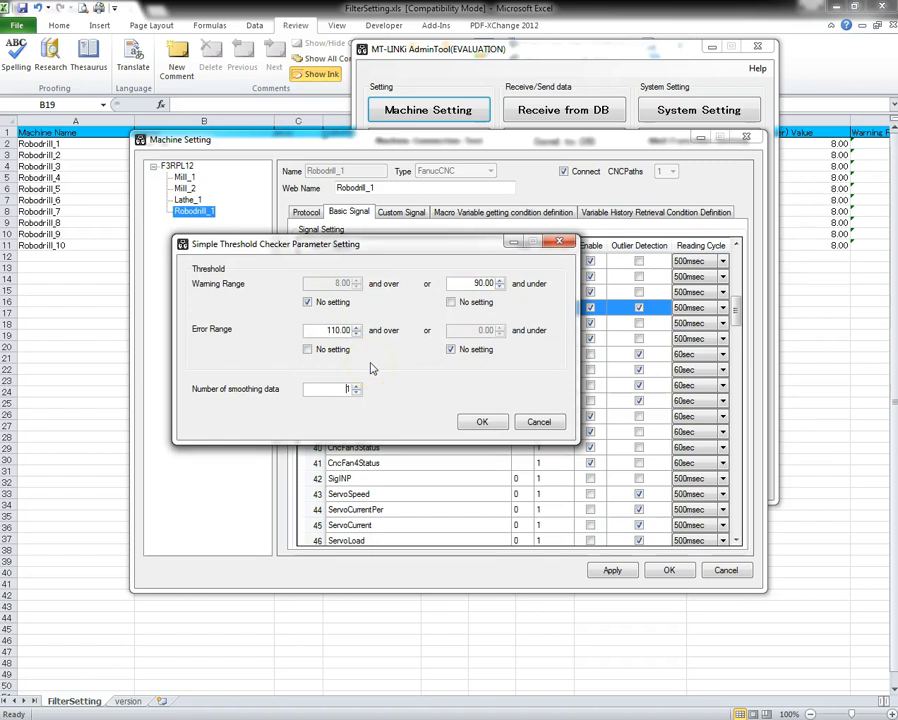
left_click(482, 423)
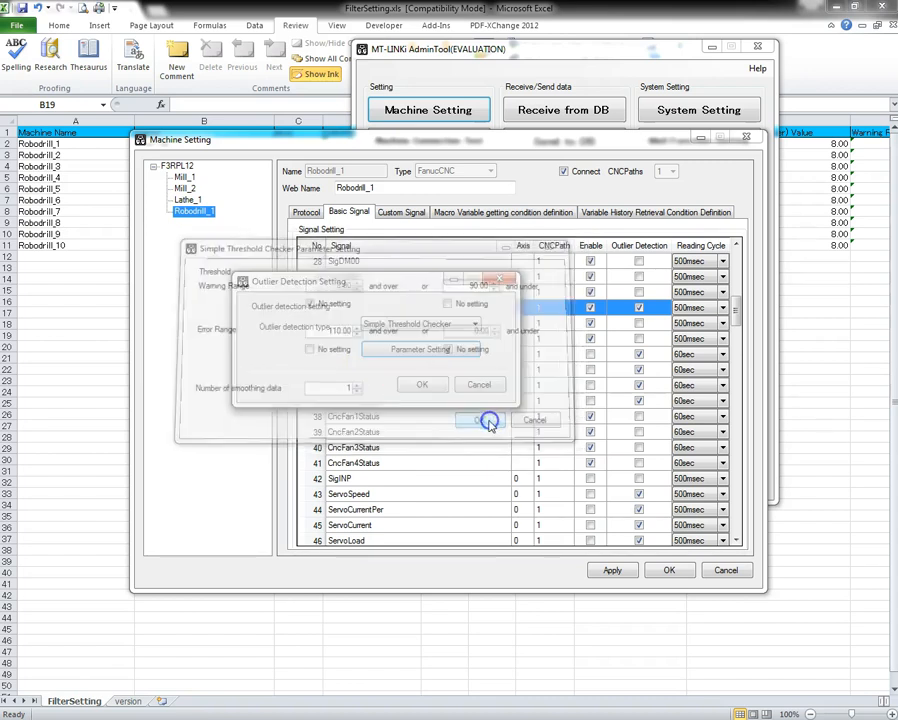
left_click(481, 391)
left_click(722, 569)
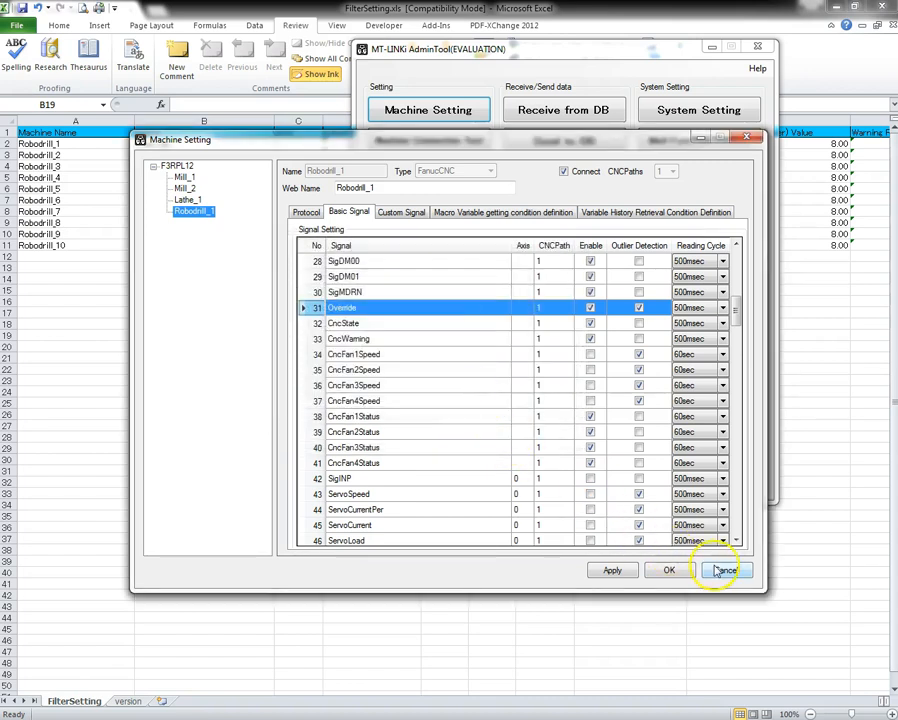
Close FilterSetting.xls and open StatusSignal.xls from the export's InputDisabled folder.
left_click(197, 284)
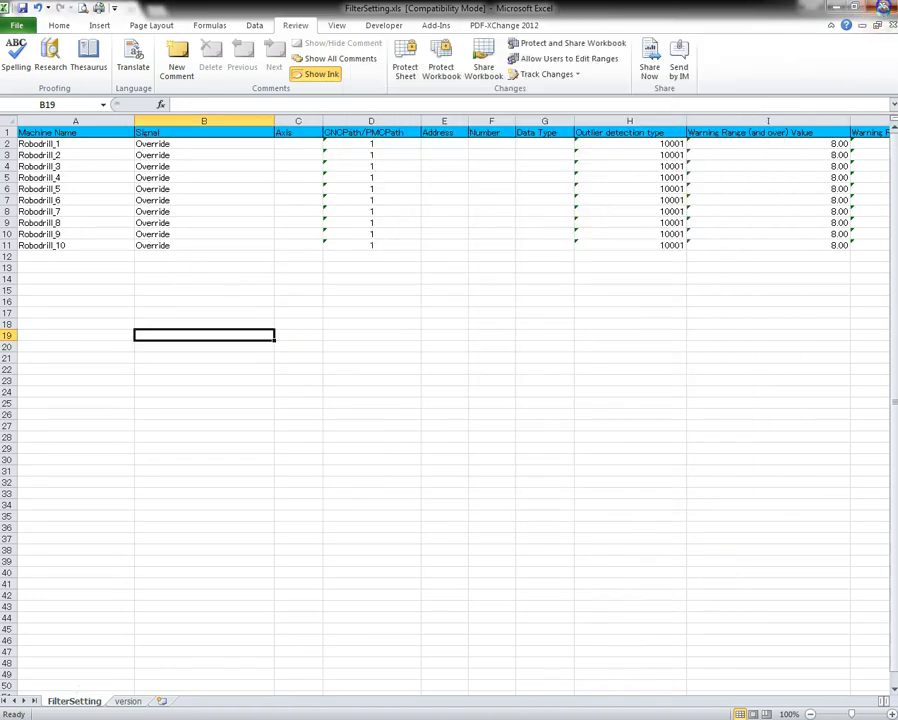
left_click(884, 8)
left_click(398, 386)
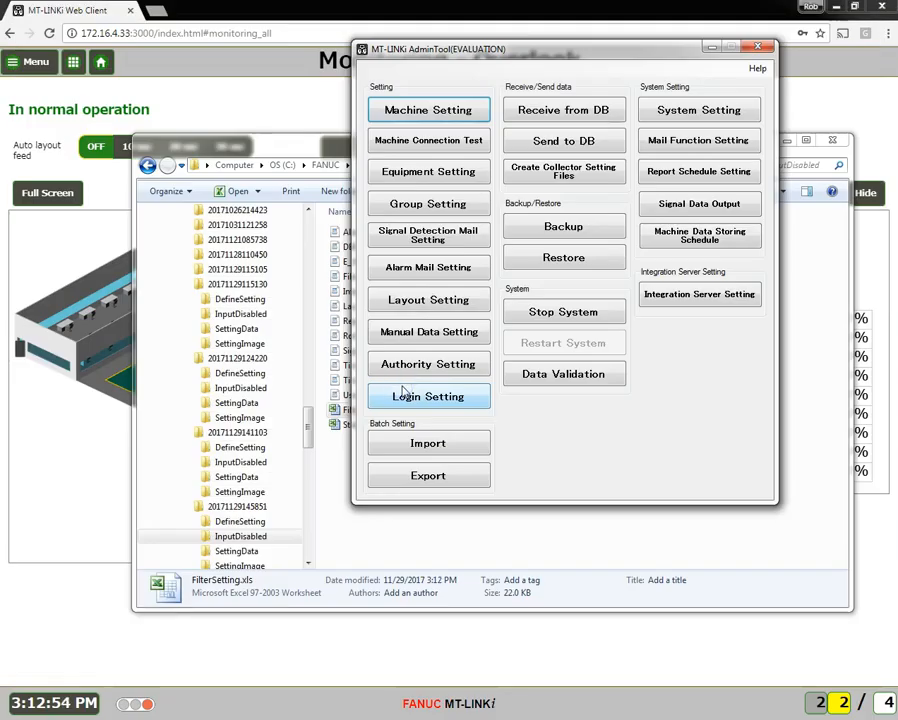
left_click(341, 521)
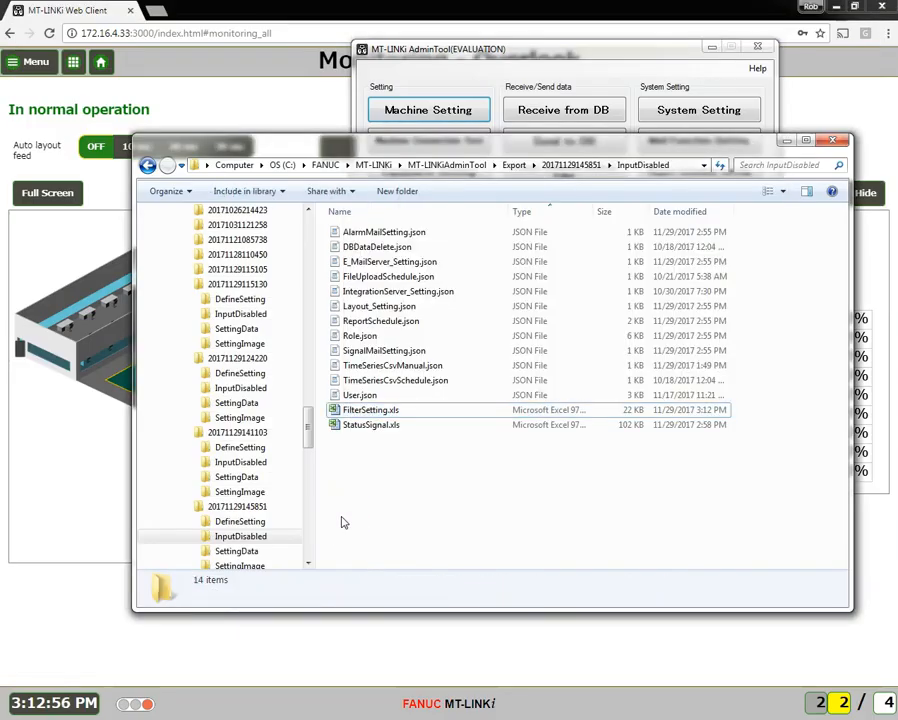
double_click(395, 426)
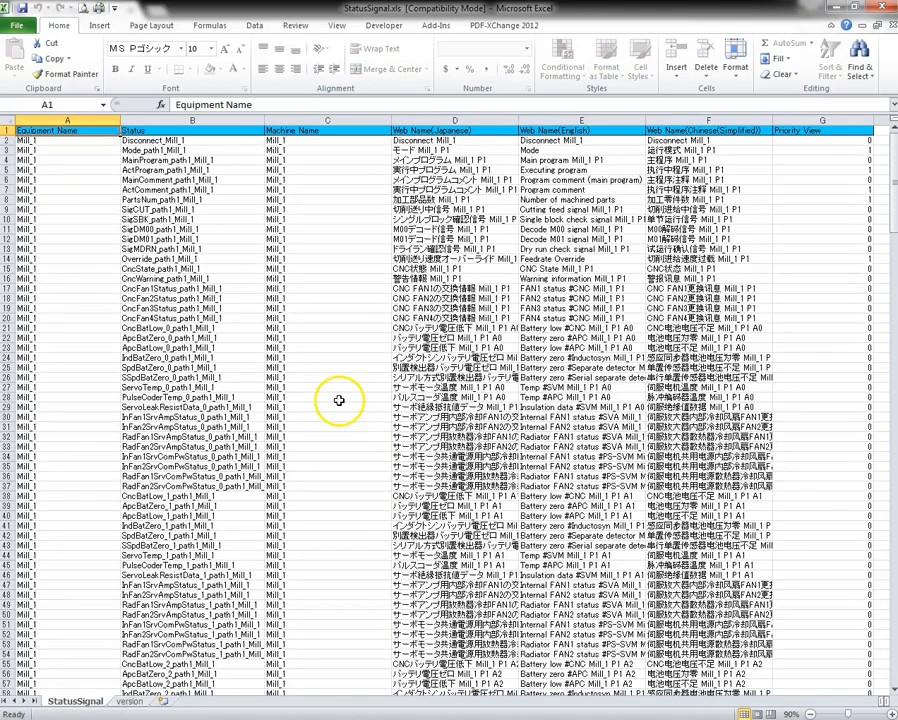
Examine Robodrill_1's rows in StatusSignal.xls against its simple assign status list in the AdminTool's Equipment Setting, and cancel the dialog without changes.
left_click(339, 400)
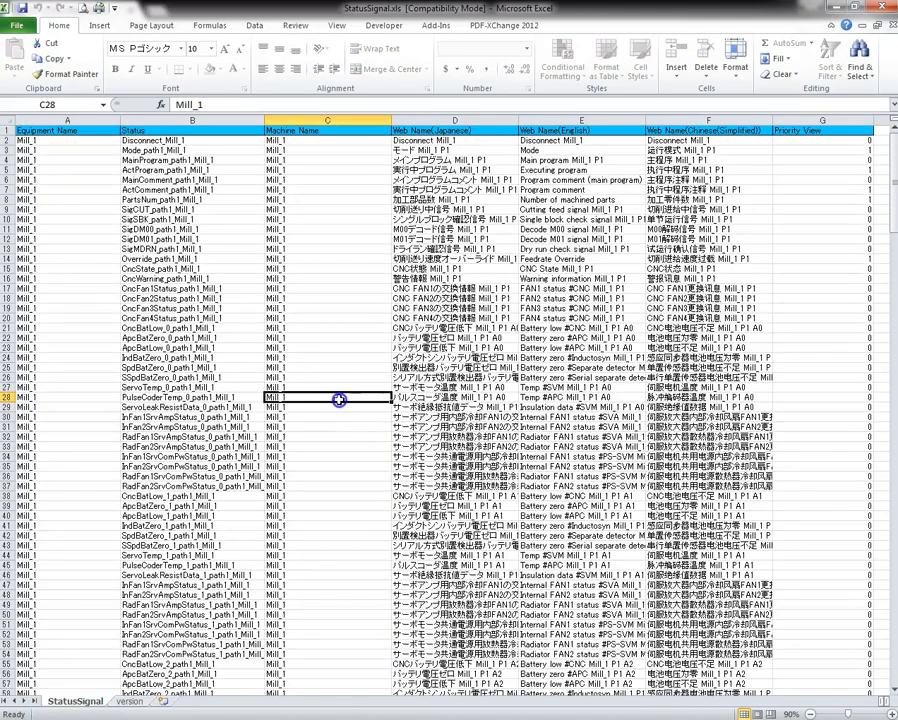
scroll(339, 400, "down", 20)
scroll(339, 400, "down", 20)
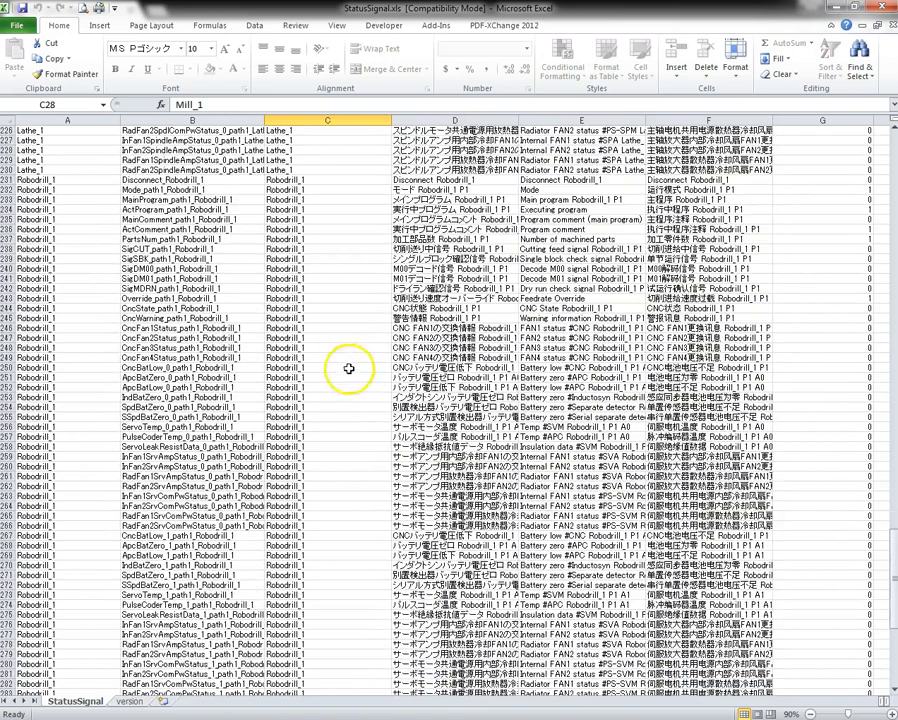
scroll(348, 369, "up", 3)
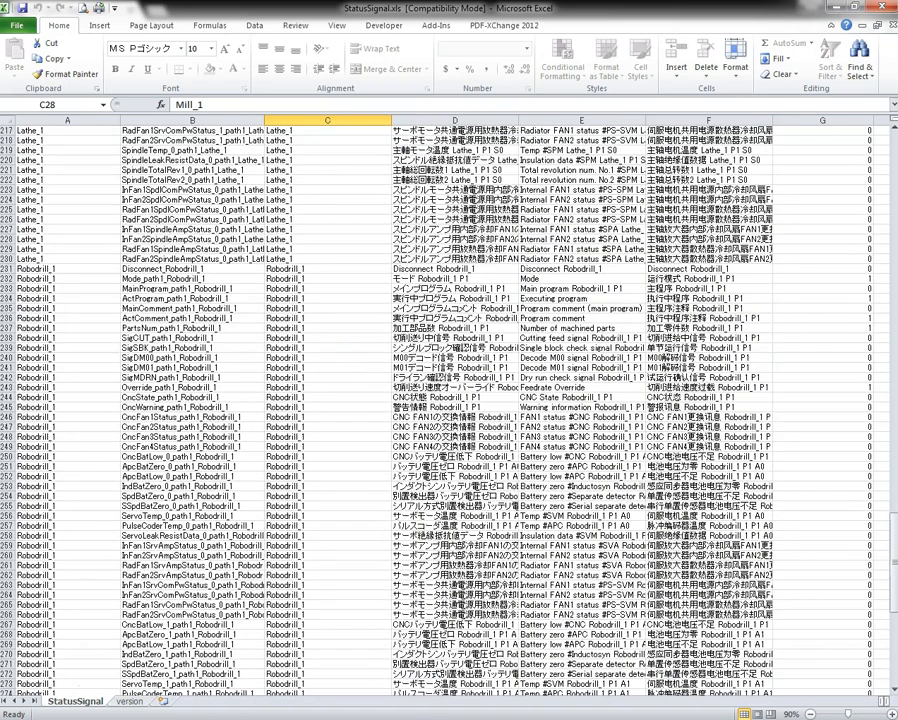
key("alt+Tab")
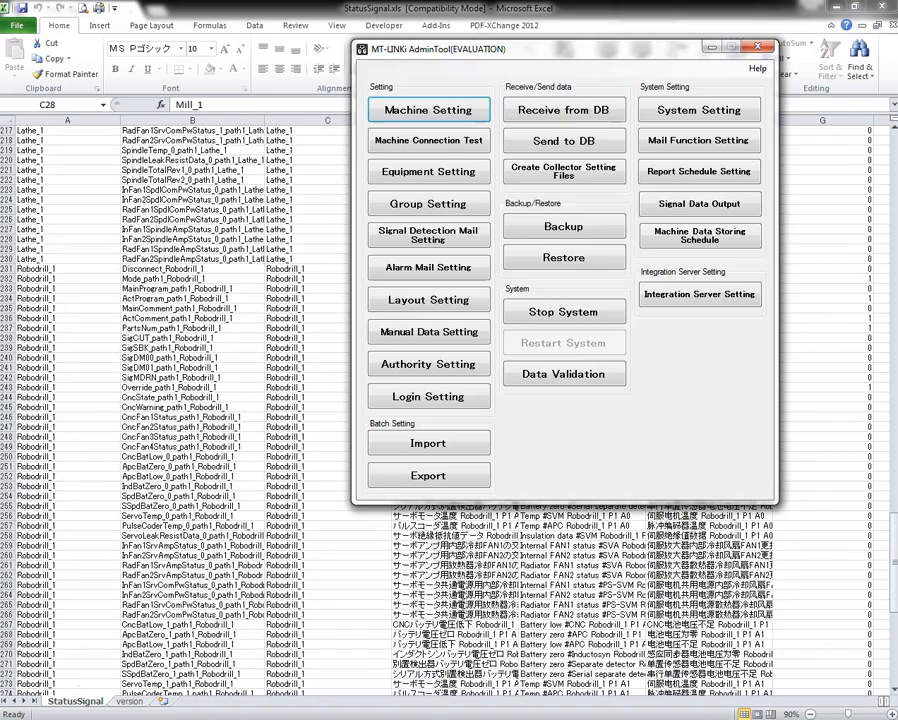
left_click(421, 174)
left_click(206, 184)
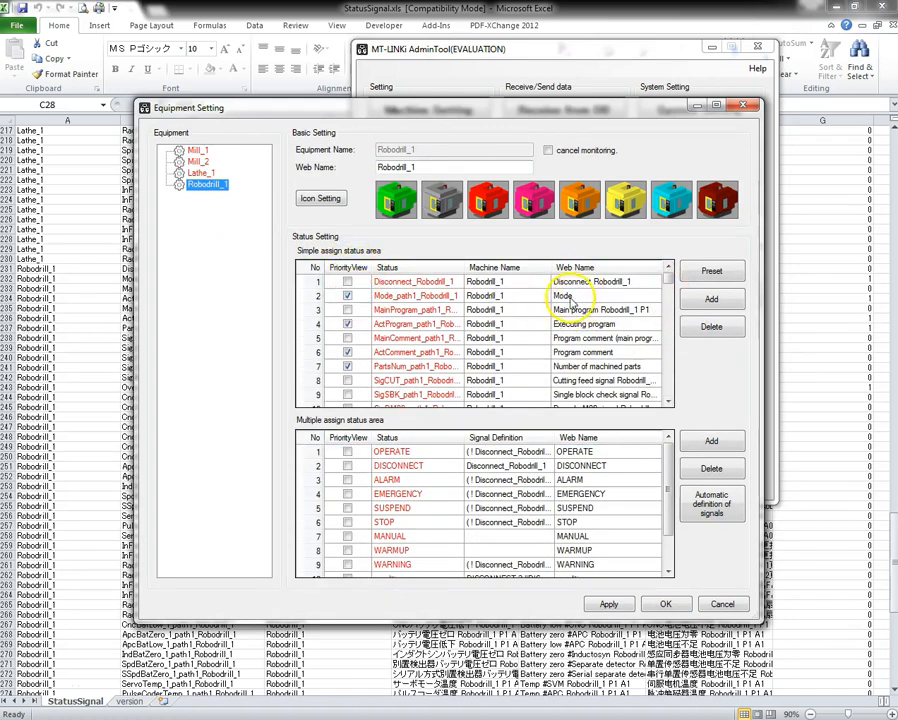
left_click_drag(666, 278, 669, 395)
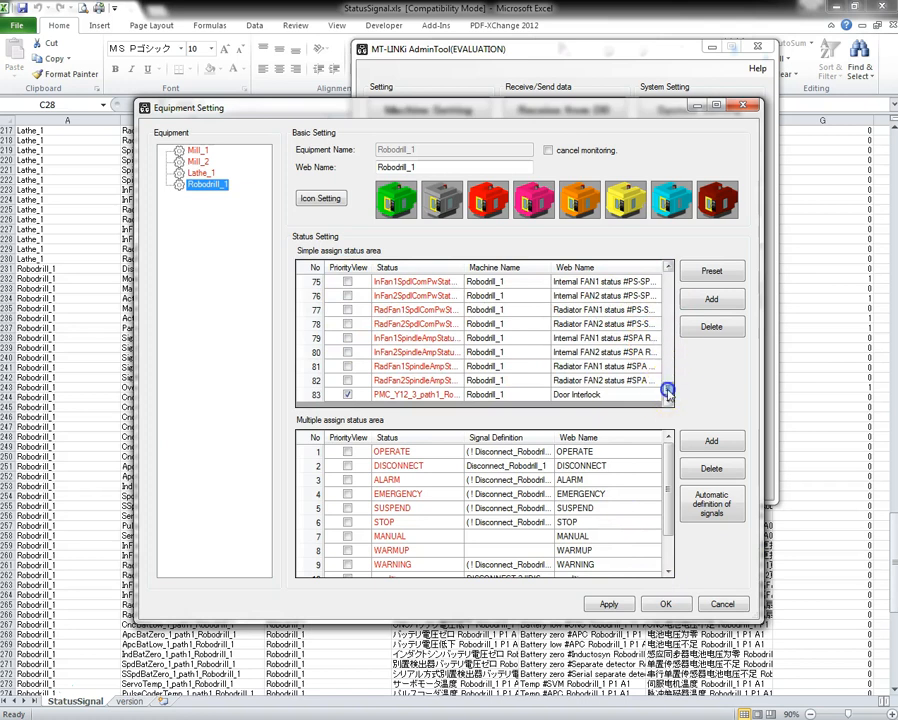
left_click_drag(667, 392, 666, 260)
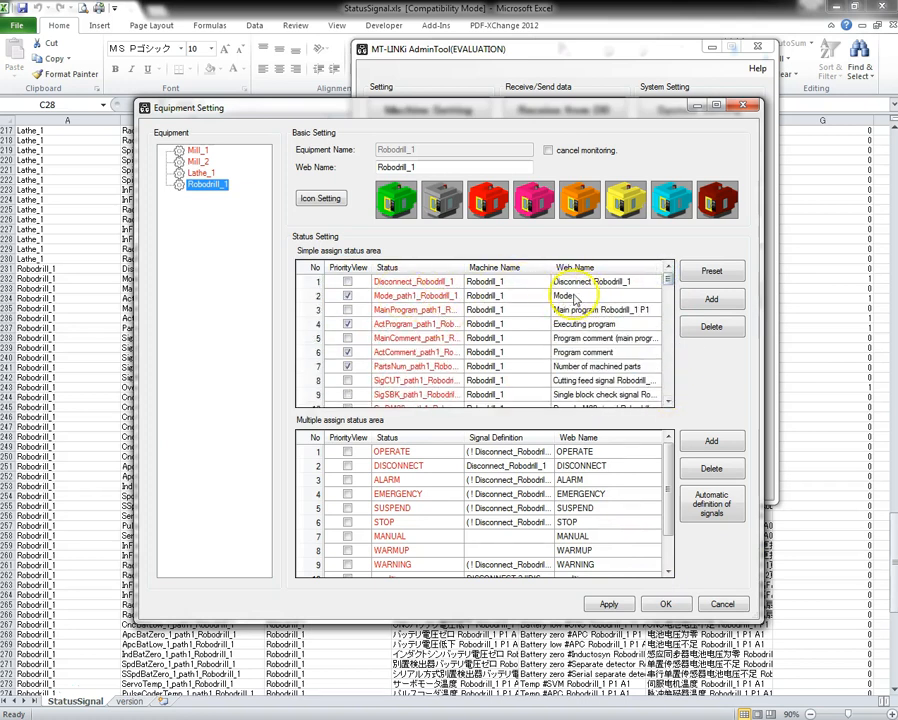
left_click(723, 605)
left_click(830, 610)
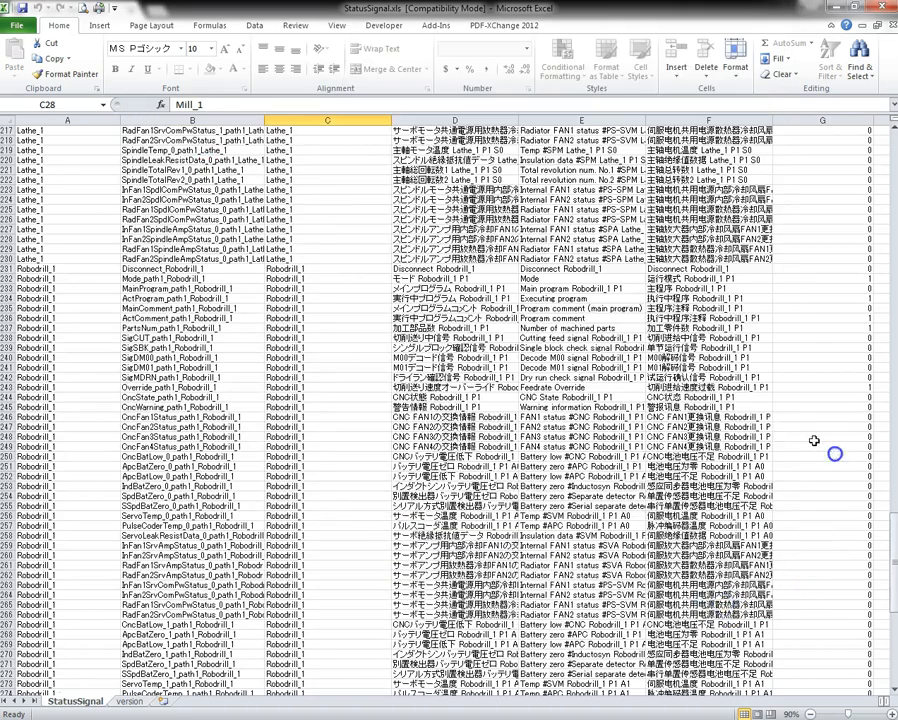
Unprotect the StatusSignal worksheet.
left_click(266, 366)
scroll(252, 342, "down", 3)
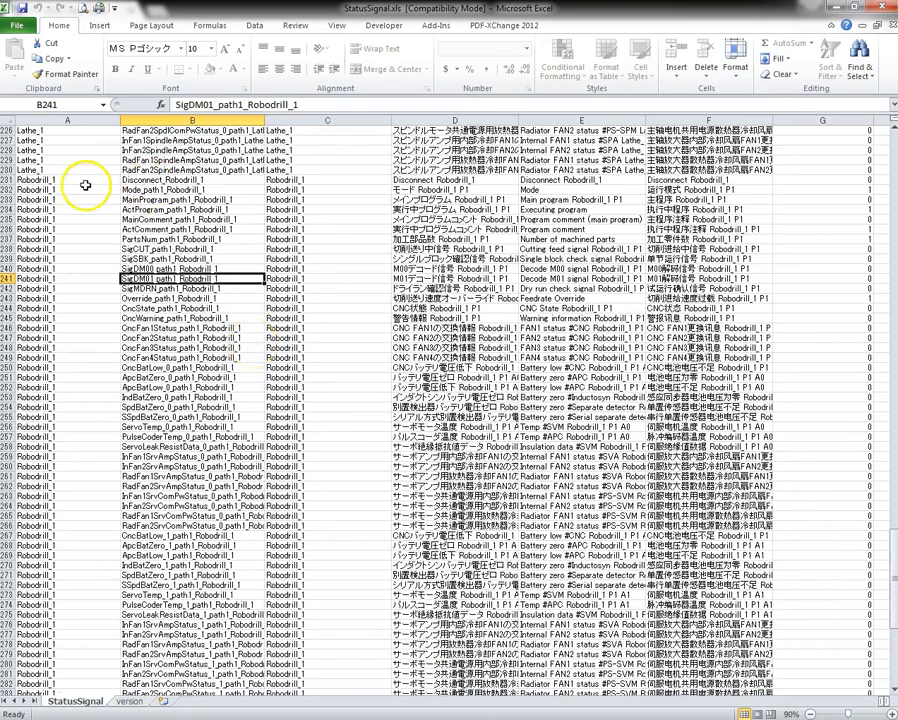
left_click(50, 181)
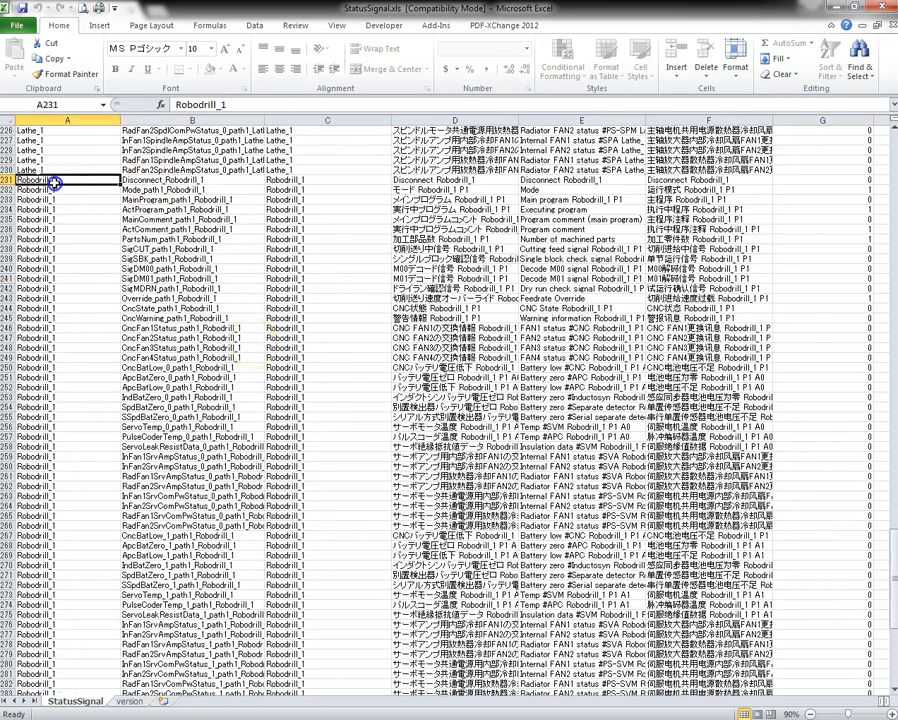
left_click(292, 27)
left_click(396, 77)
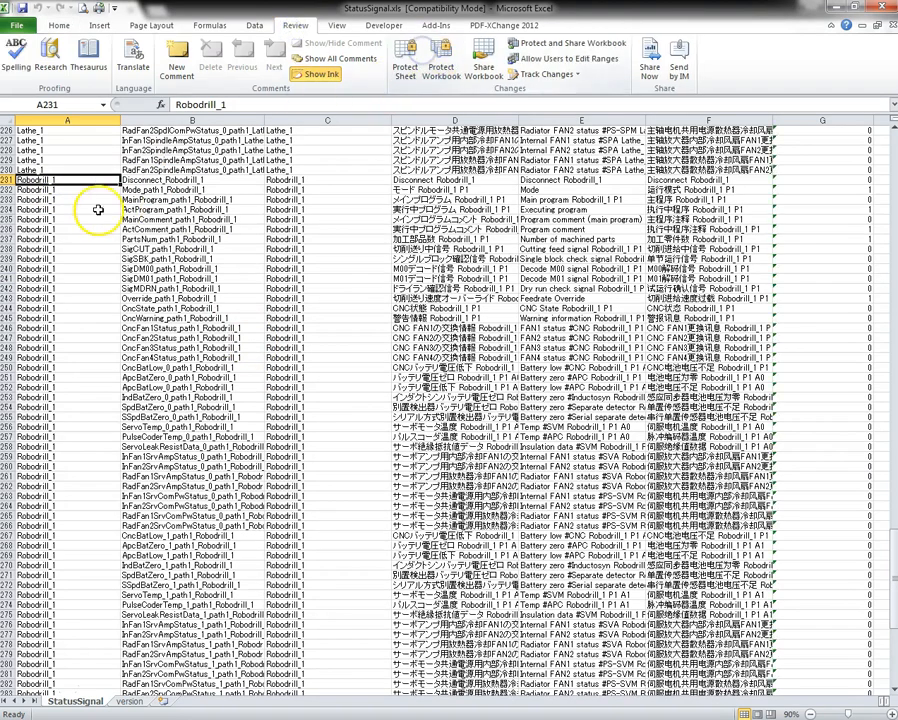
Copy all Robodrill_1 rows, A231 to G313, and paste them directly below the data starting at A314.
left_click_drag(56, 176, 850, 438)
right_click(382, 226)
left_click(416, 249)
scroll(210, 376, "up", 20)
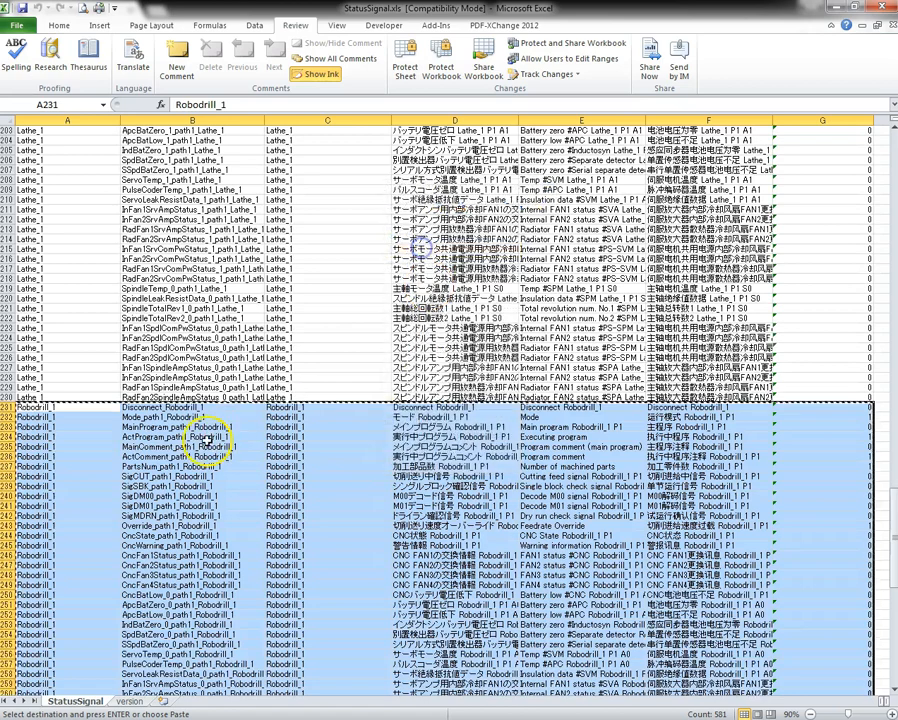
scroll(150, 370, "down", 20)
scroll(130, 327, "down", 6)
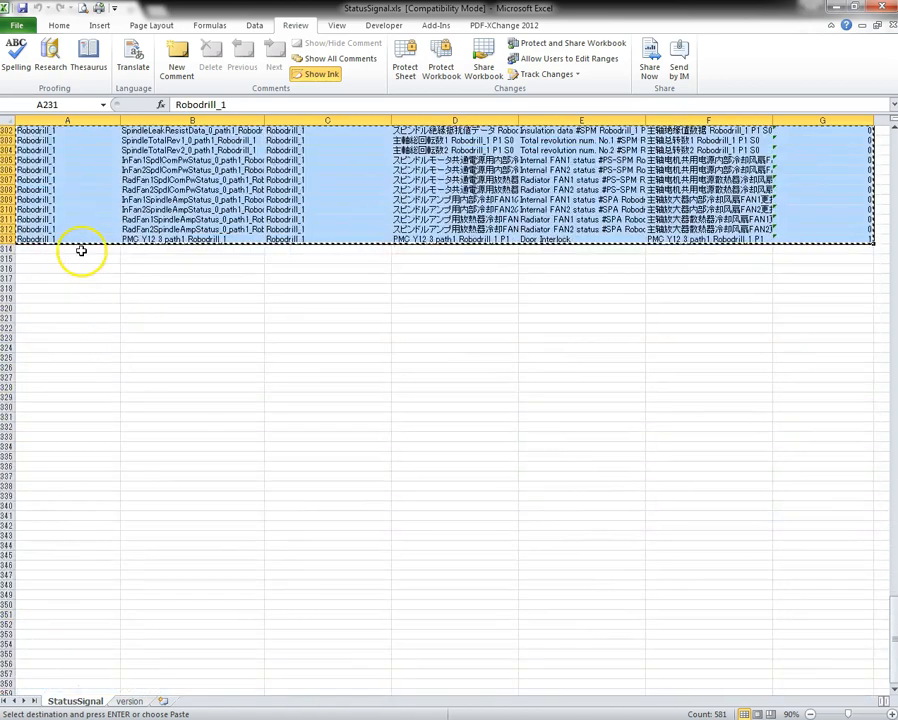
left_click(80, 248)
right_click(80, 248)
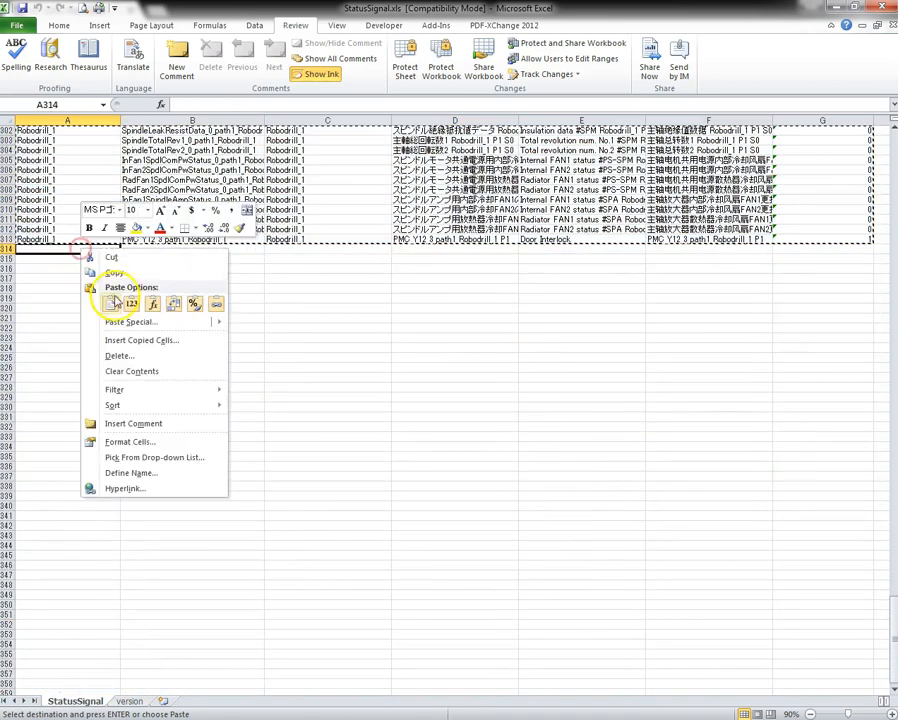
left_click(111, 303)
Replace every Robodrill_1 with Robodrill_2 in the pasted rows from A314 down, and close Find and Replace.
left_click(58, 25)
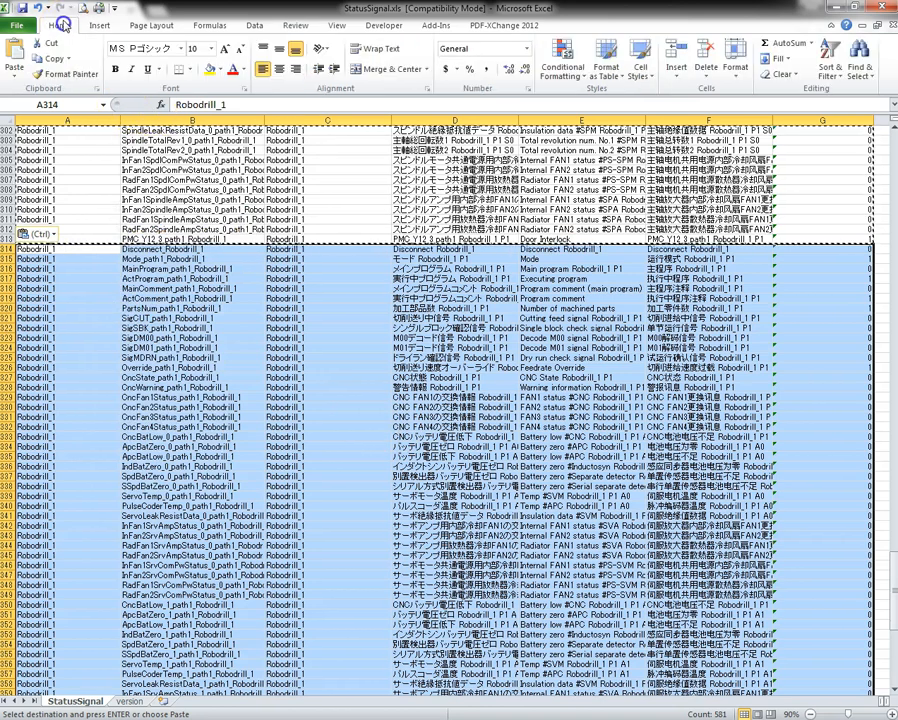
left_click(858, 55)
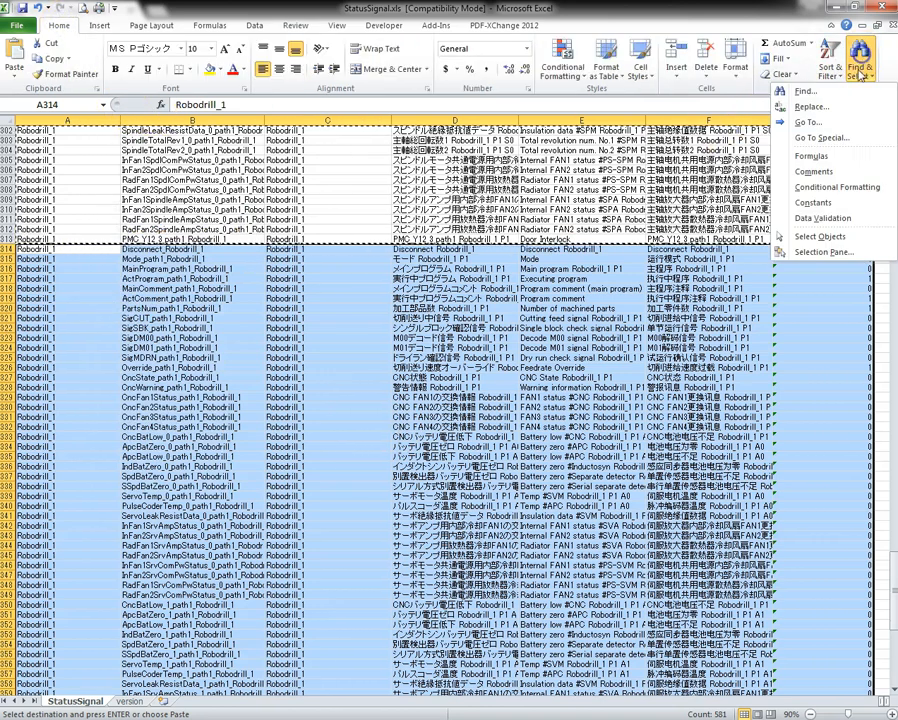
left_click(802, 91)
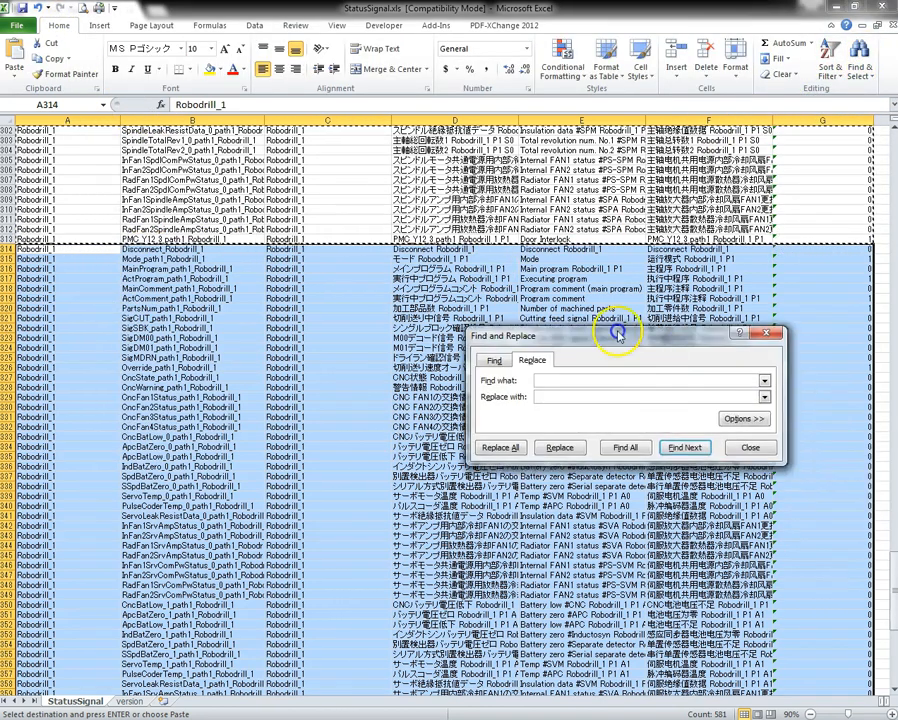
left_click_drag(622, 335, 494, 300)
left_click(465, 338)
type("Robodrill")
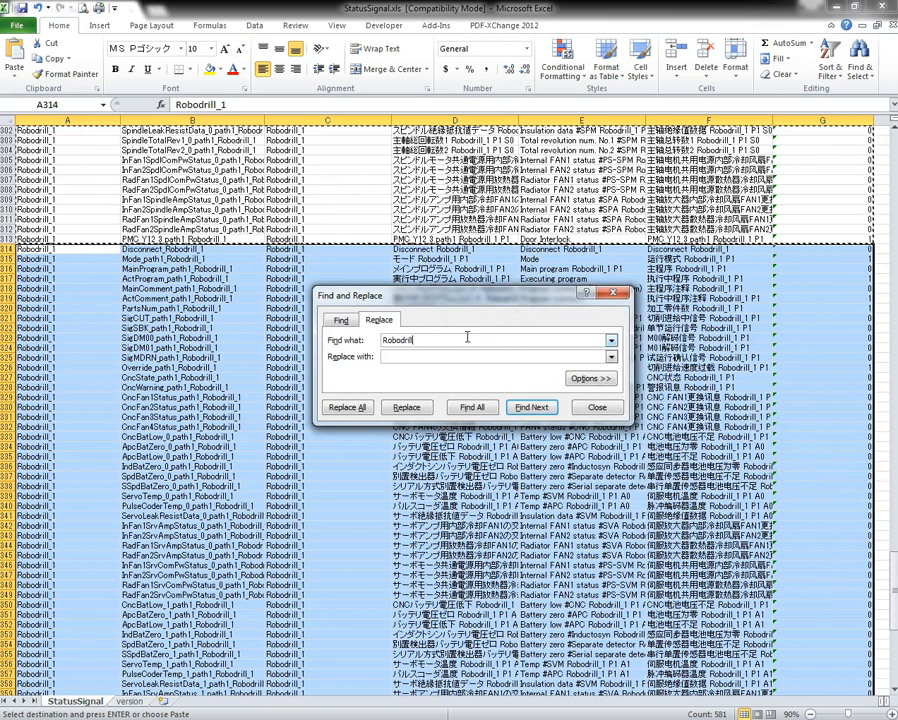
type("_1")
left_click_drag(460, 341, 364, 324)
right_click(391, 338)
left_click(425, 367)
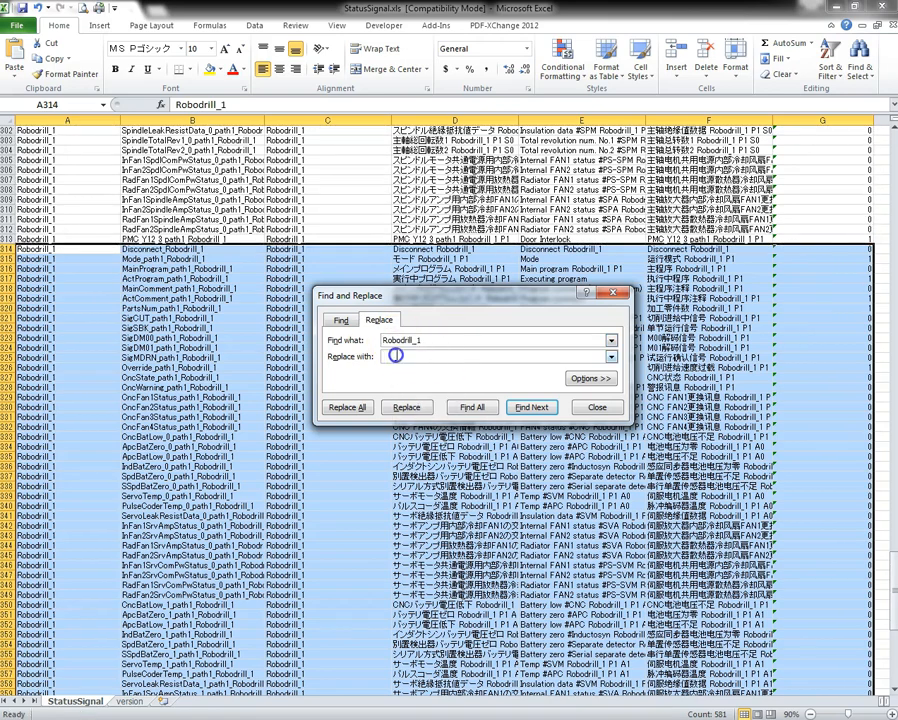
right_click(396, 360)
left_click(420, 396)
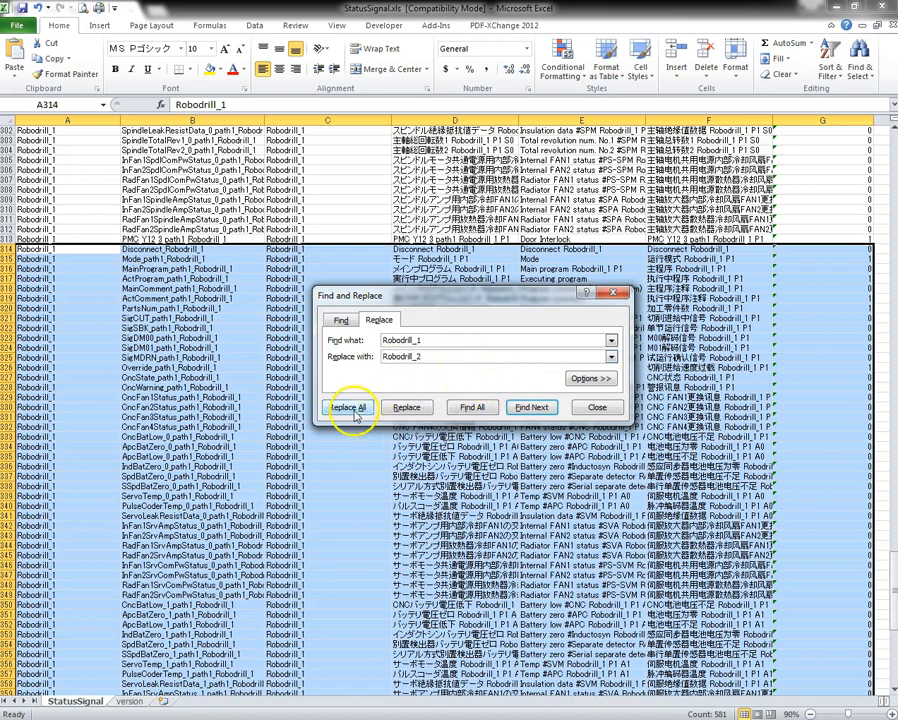
left_click(350, 408)
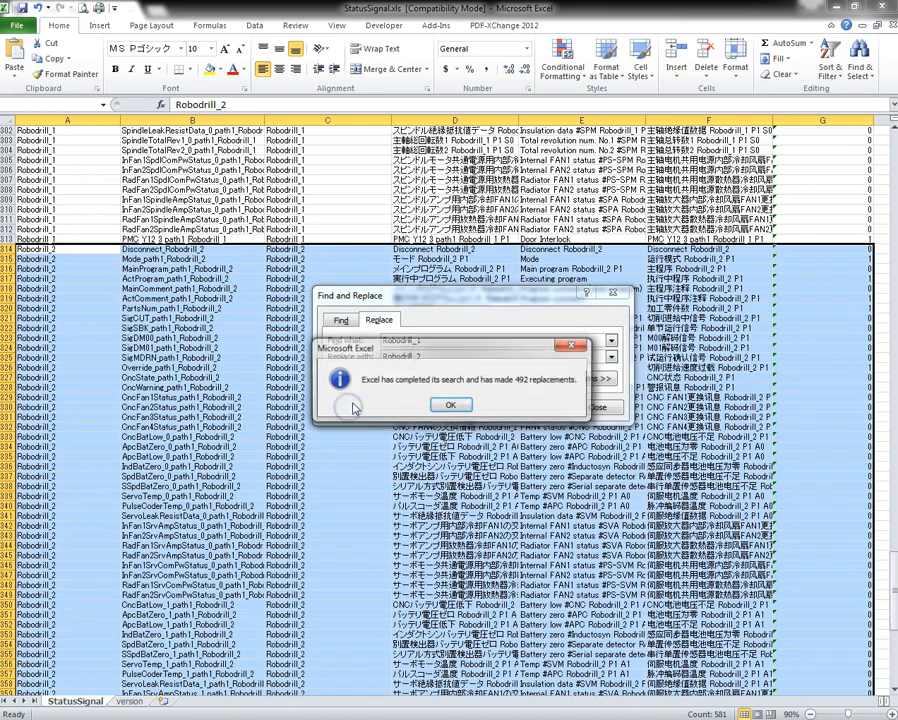
left_click(447, 409)
left_click(586, 409)
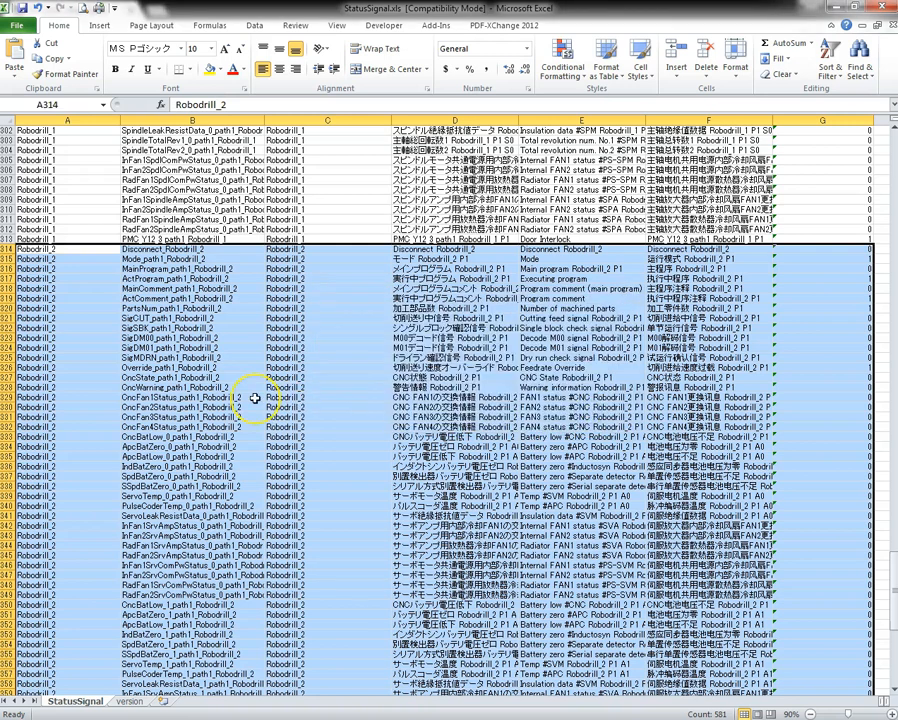
Review the replicated status signal rows for Robodrill_2 through Robodrill_10 in StatusSignal.xls.
scroll(265, 398, "down", 3)
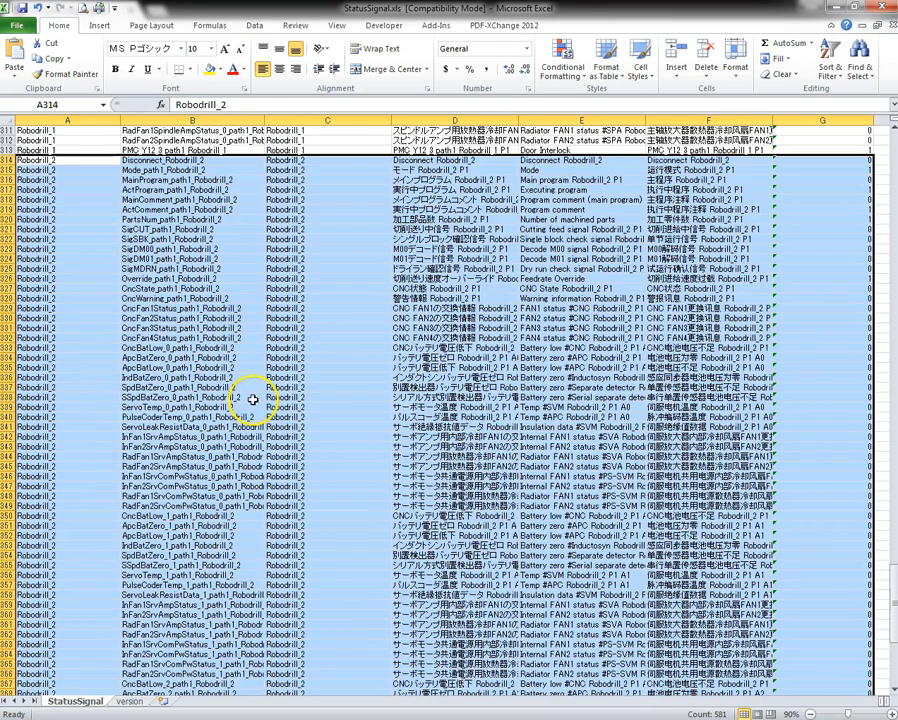
scroll(298, 386, "down", 15)
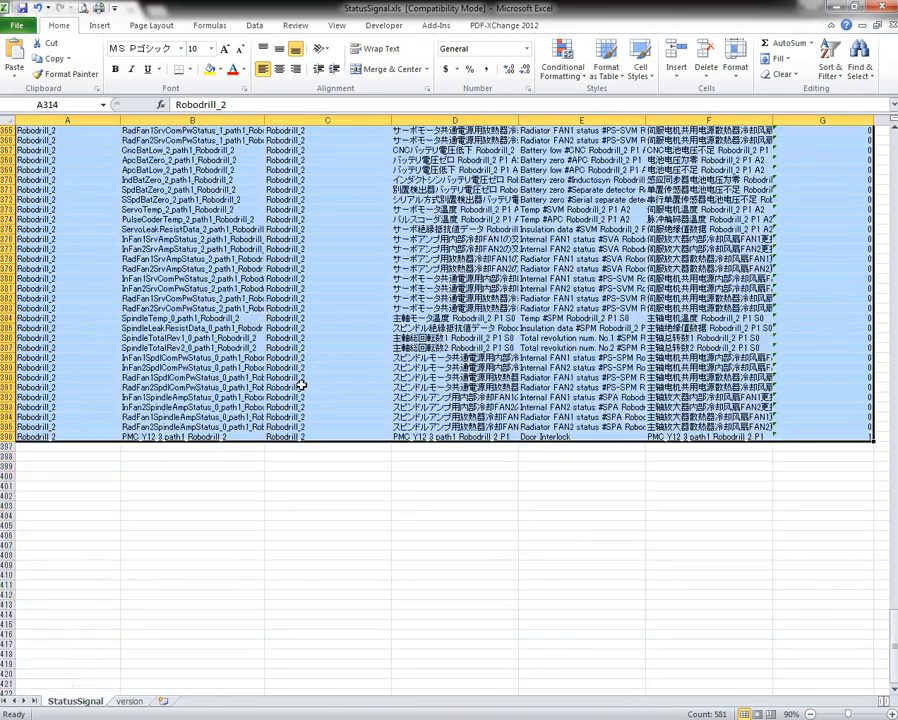
left_click(280, 467)
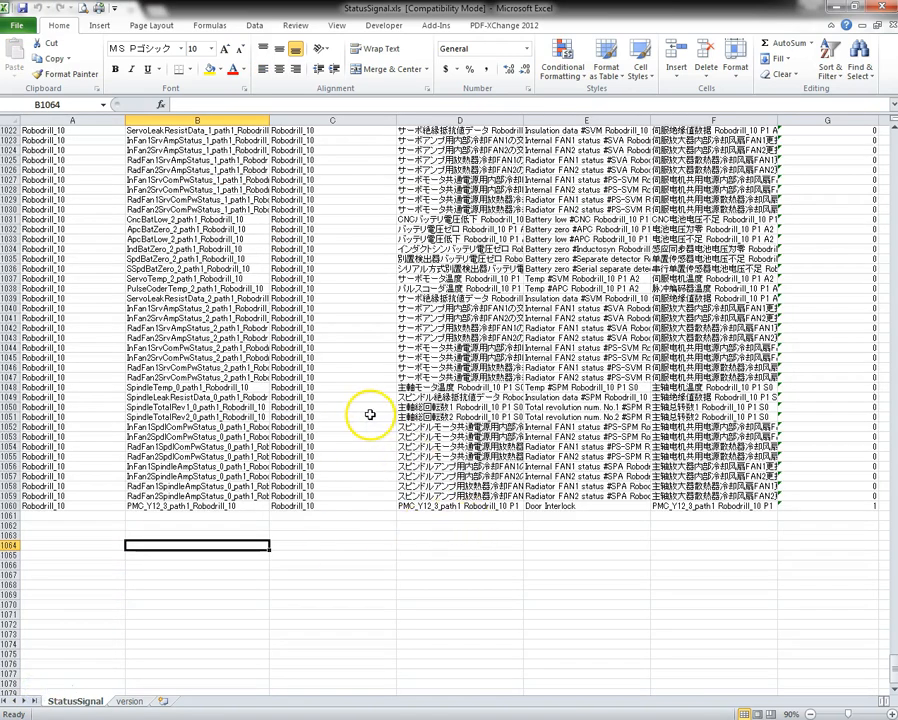
scroll(368, 413, "up", 6)
scroll(364, 421, "down", 6)
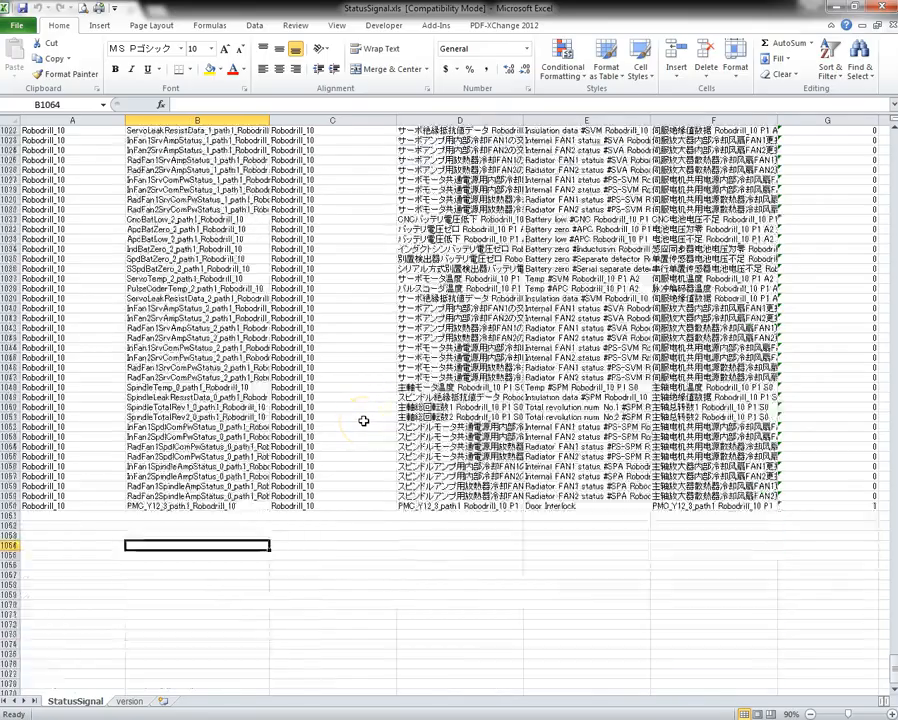
scroll(350, 452, "up", 9)
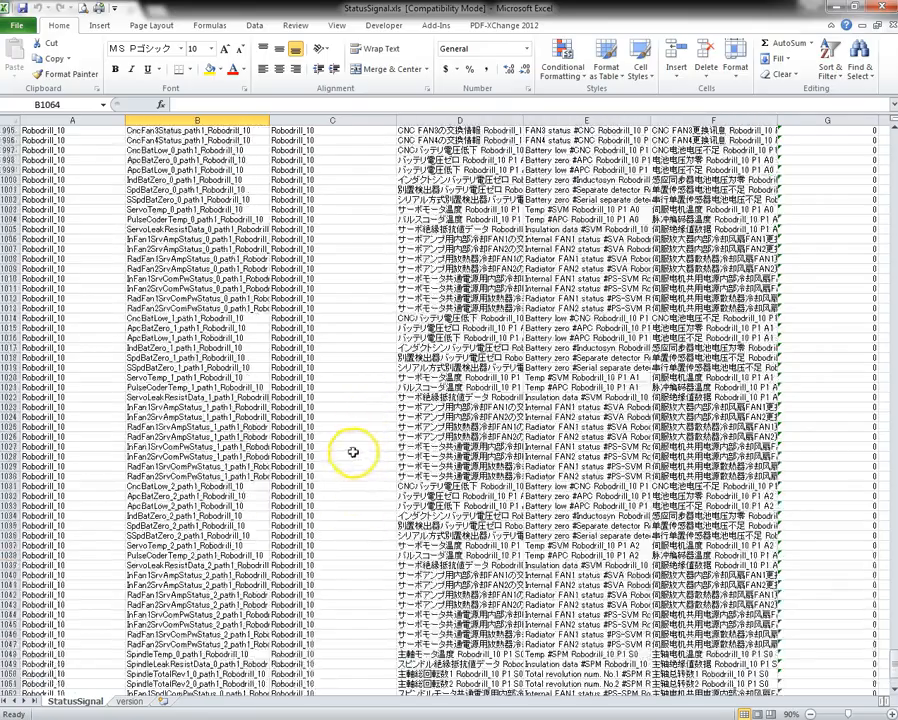
scroll(353, 452, "up", 20)
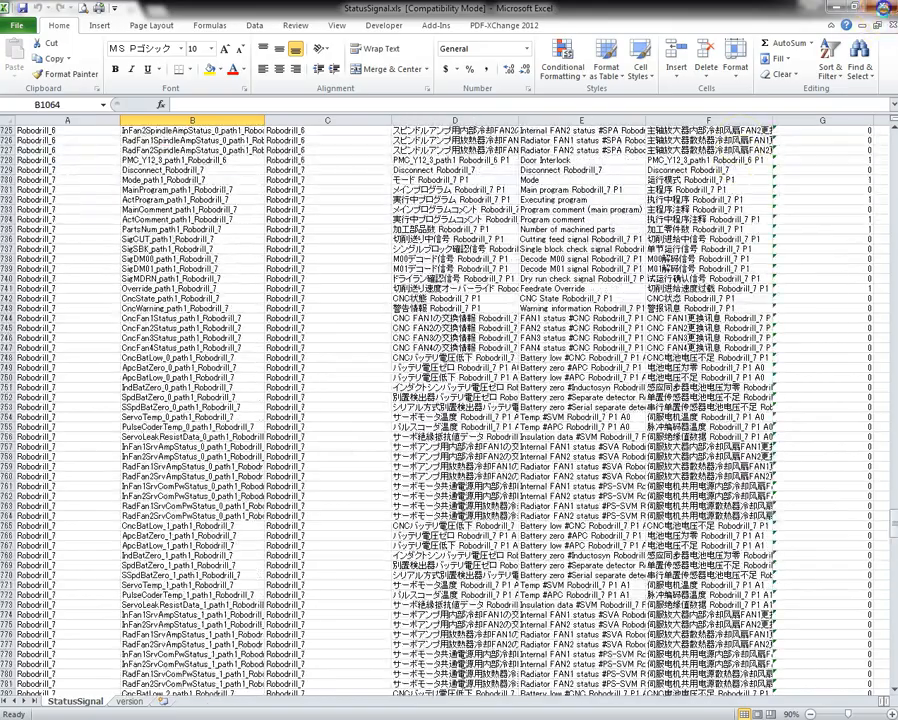
left_click(884, 8)
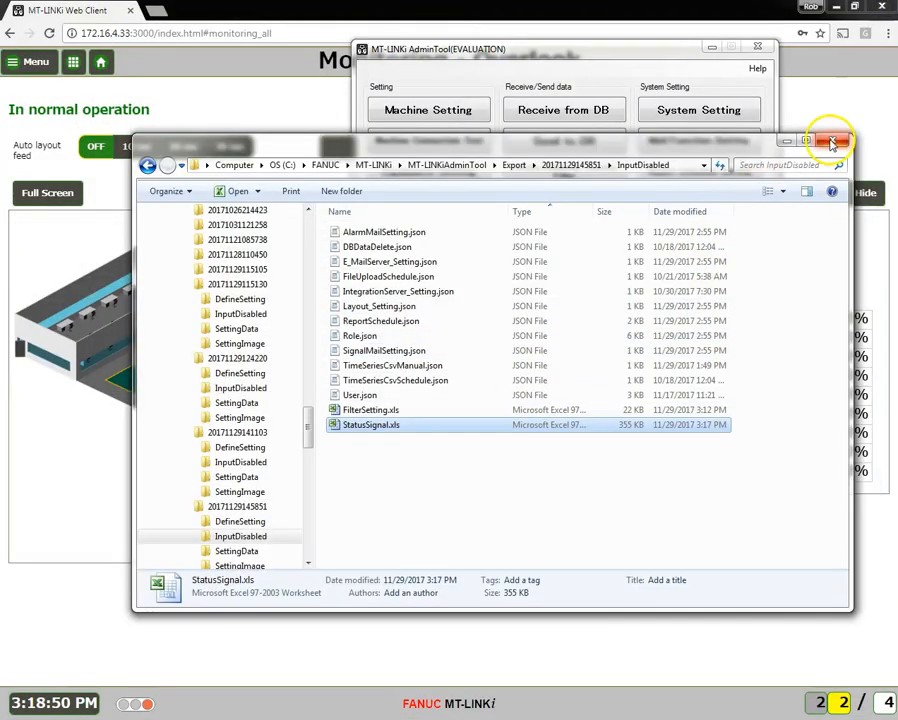
left_click(672, 50)
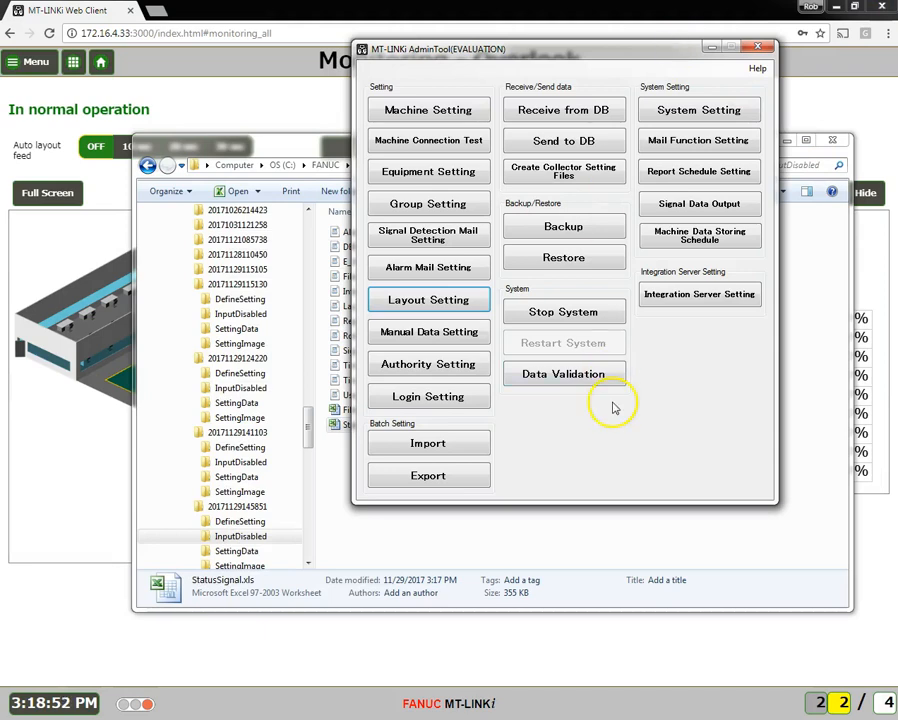
left_click(418, 442)
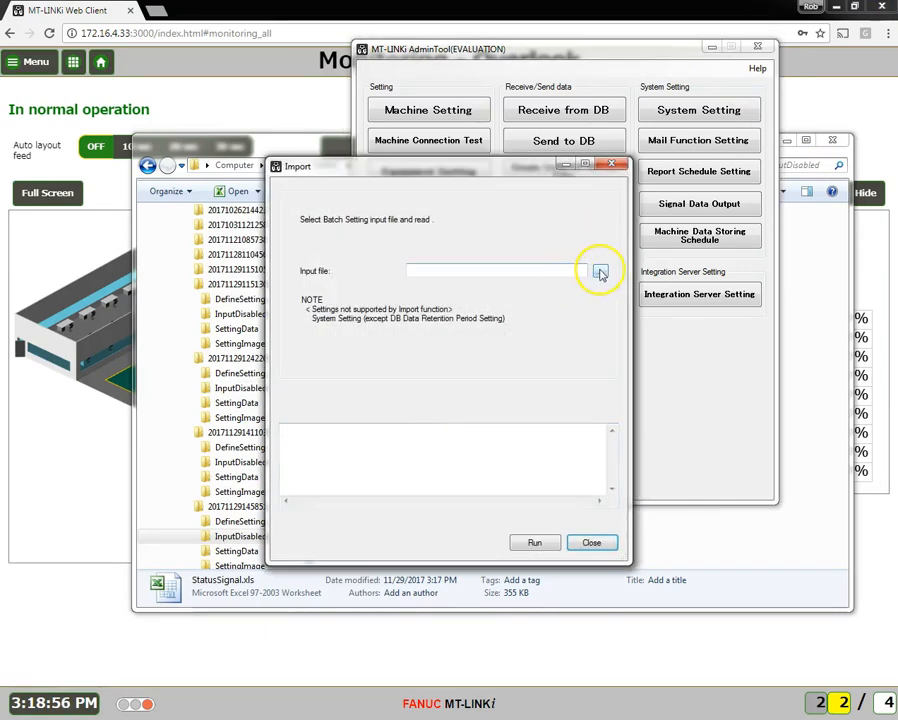
left_click(600, 272)
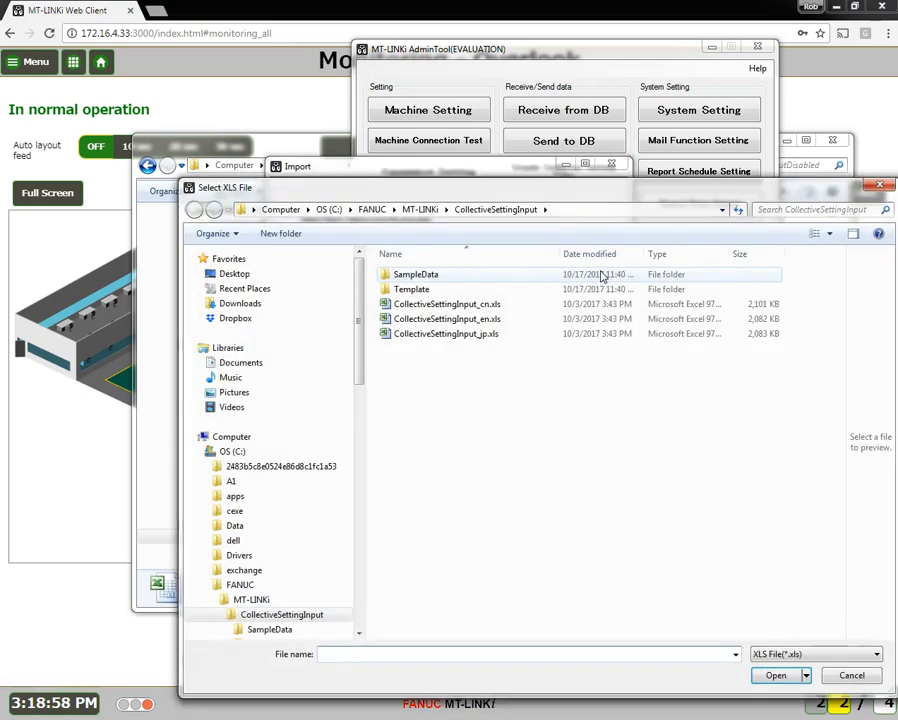
left_click(420, 209)
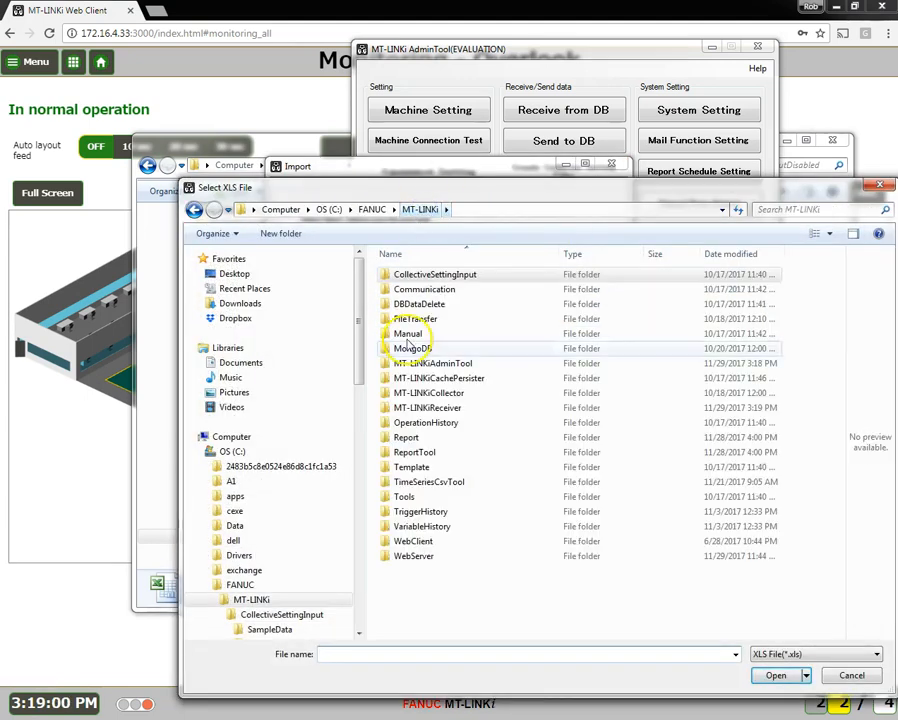
double_click(436, 365)
double_click(392, 538)
double_click(434, 273)
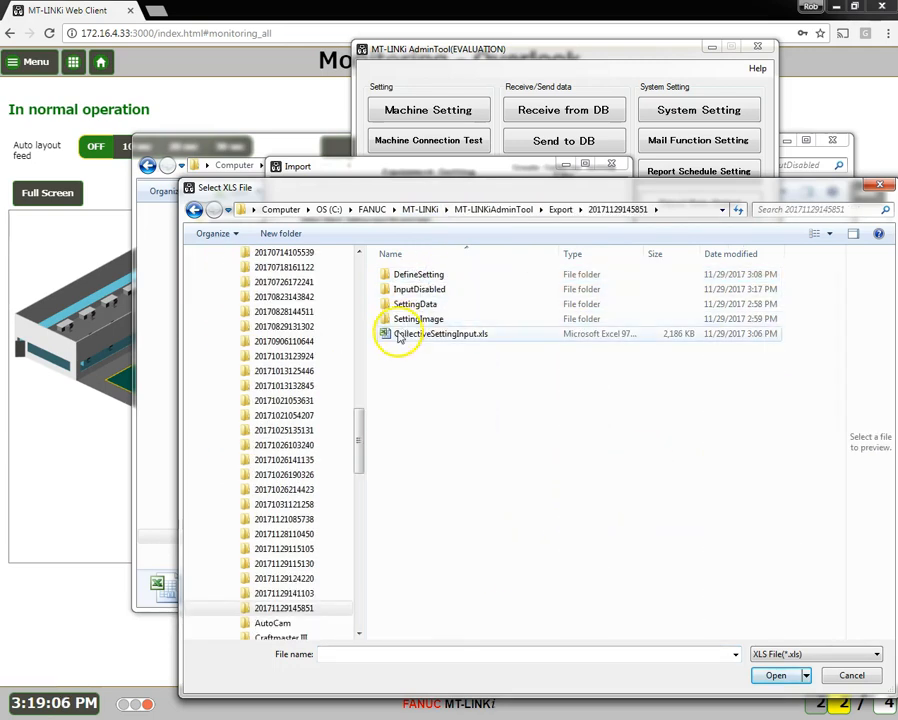
left_click(450, 335)
left_click(777, 675)
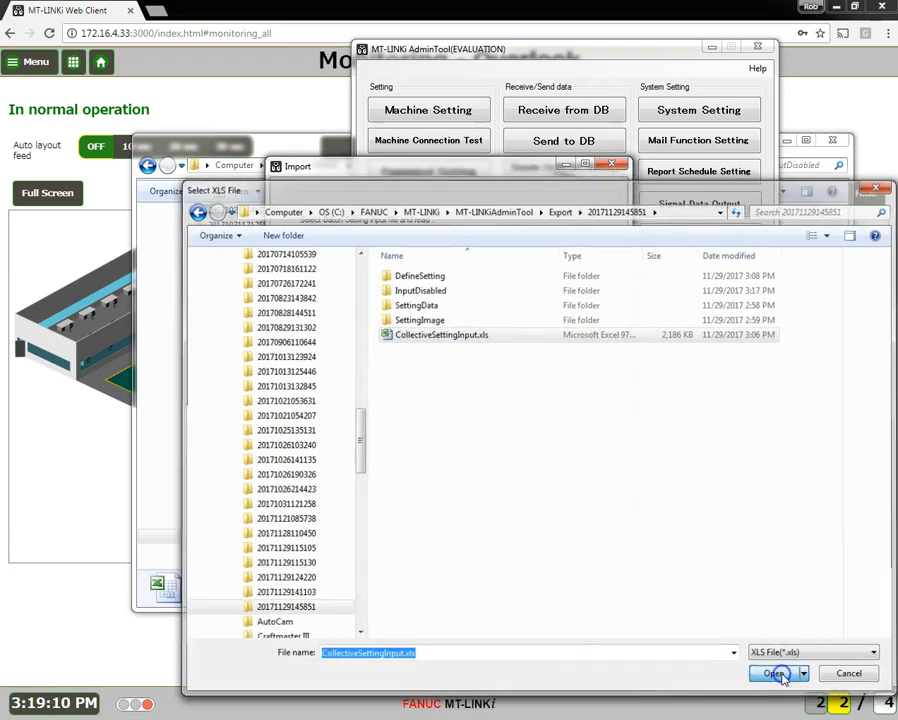
Run the batch import, decline re-registering the schedule, and close the Import window.
left_click(534, 542)
left_click(505, 421)
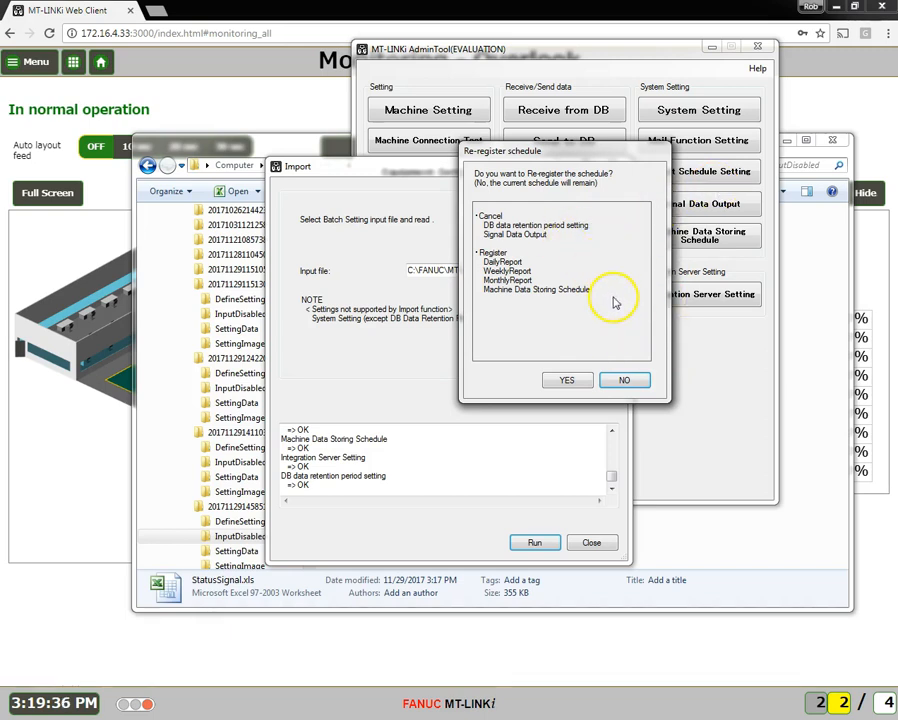
left_click(627, 381)
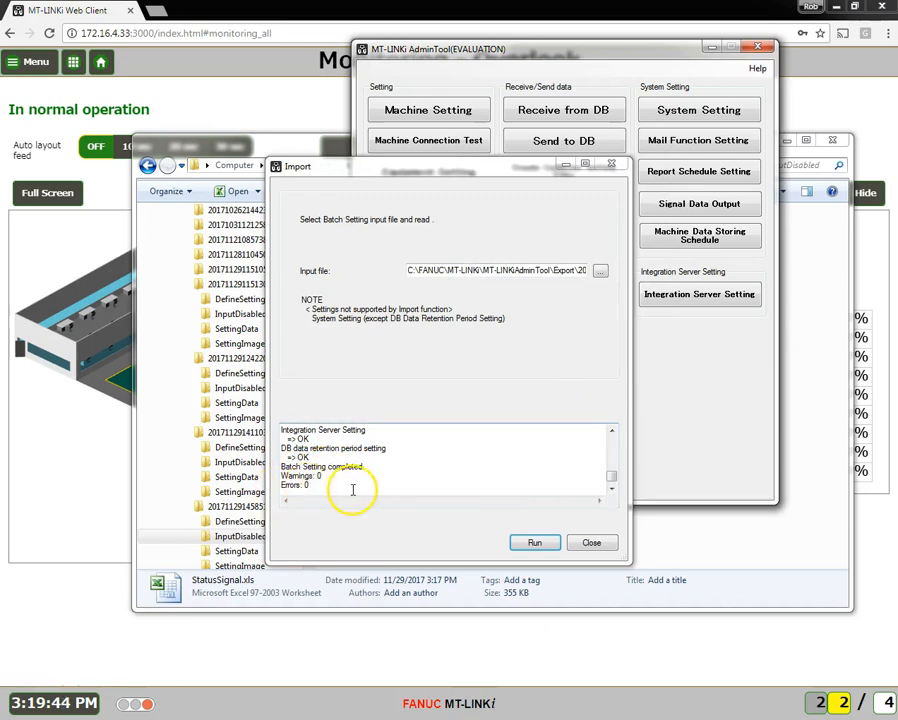
left_click(591, 543)
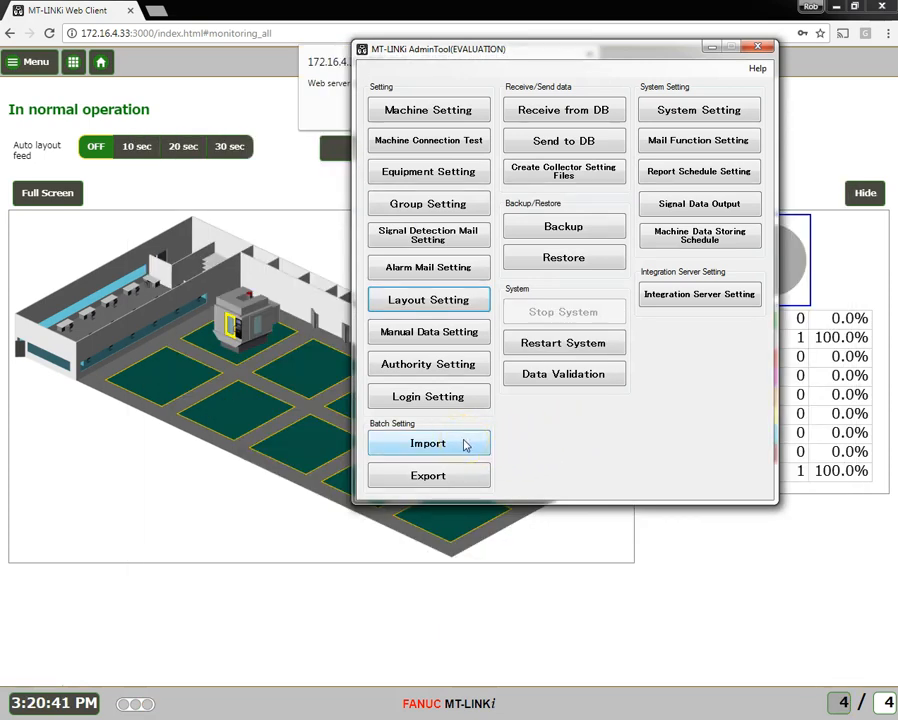
In the Widget_Crank_Line layout, add Robodrill_2 to Robodrill_5 on the free pads of the back row, continuing from Robodrill_1.
left_click(457, 300)
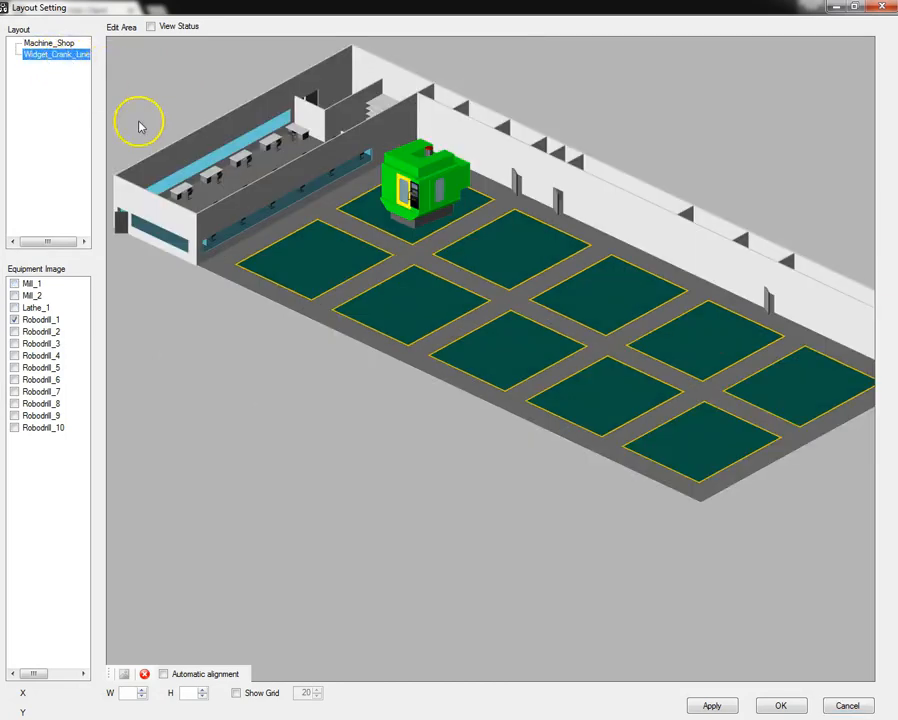
left_click(14, 331)
left_click_drag(183, 97, 514, 222)
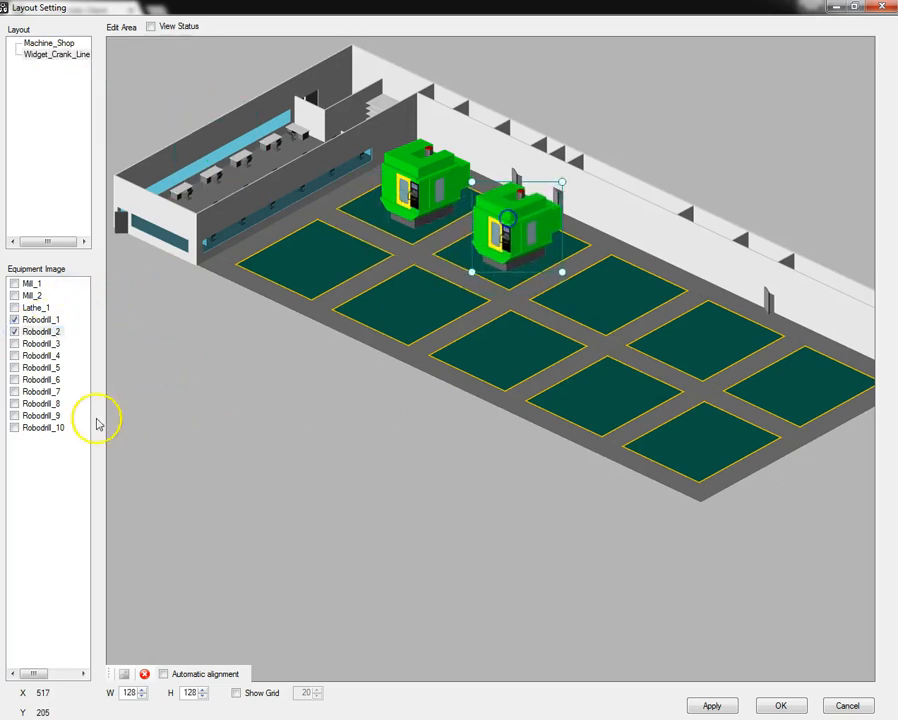
left_click(14, 343)
left_click_drag(136, 126, 606, 275)
left_click(14, 355)
left_click_drag(113, 68, 702, 327)
left_click(14, 367)
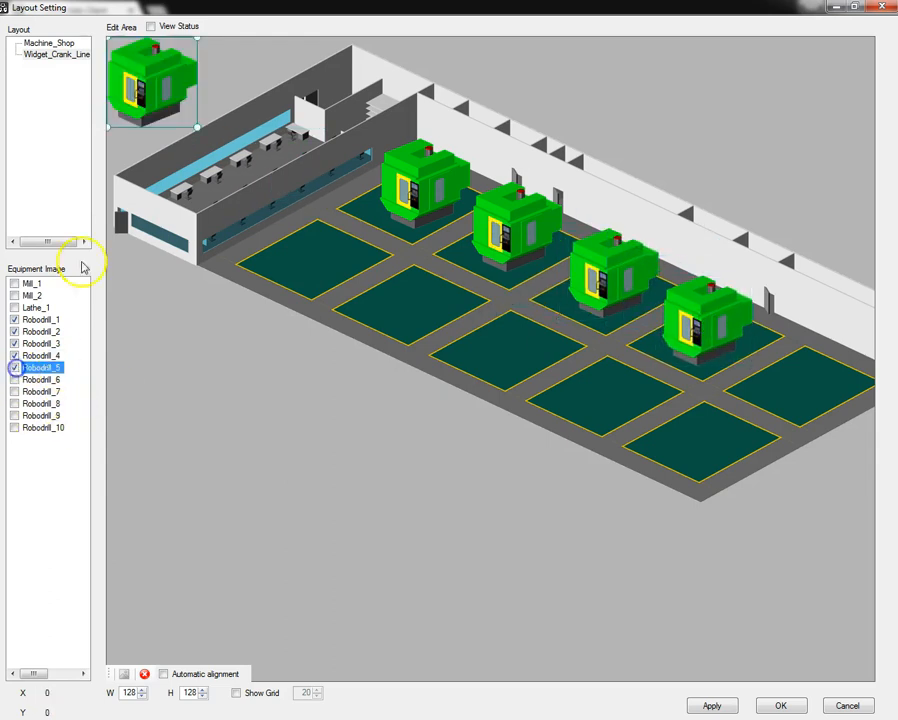
left_click_drag(144, 90, 807, 377)
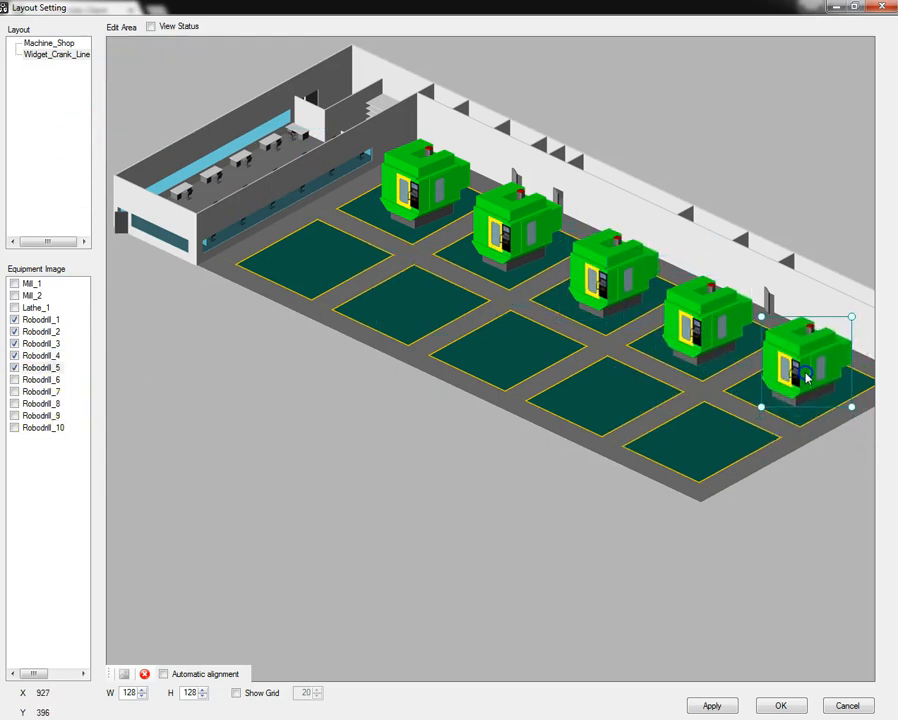
Add Robodrill_6 to Robodrill_10 to the Widget_Crank_Line layout, one on each pad of the front row.
left_click(14, 379)
left_click_drag(150, 85, 327, 233)
left_click(14, 391)
left_click_drag(150, 85, 428, 298)
left_click(14, 403)
left_click(14, 403)
left_click_drag(156, 90, 513, 336)
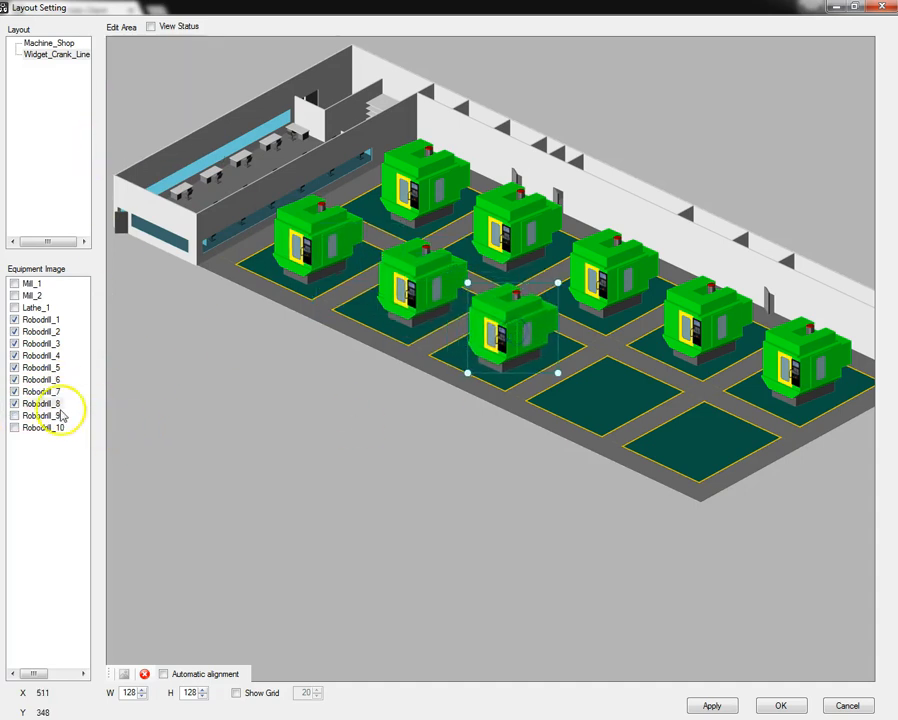
left_click(14, 415)
left_click_drag(150, 80, 611, 373)
left_click(14, 427)
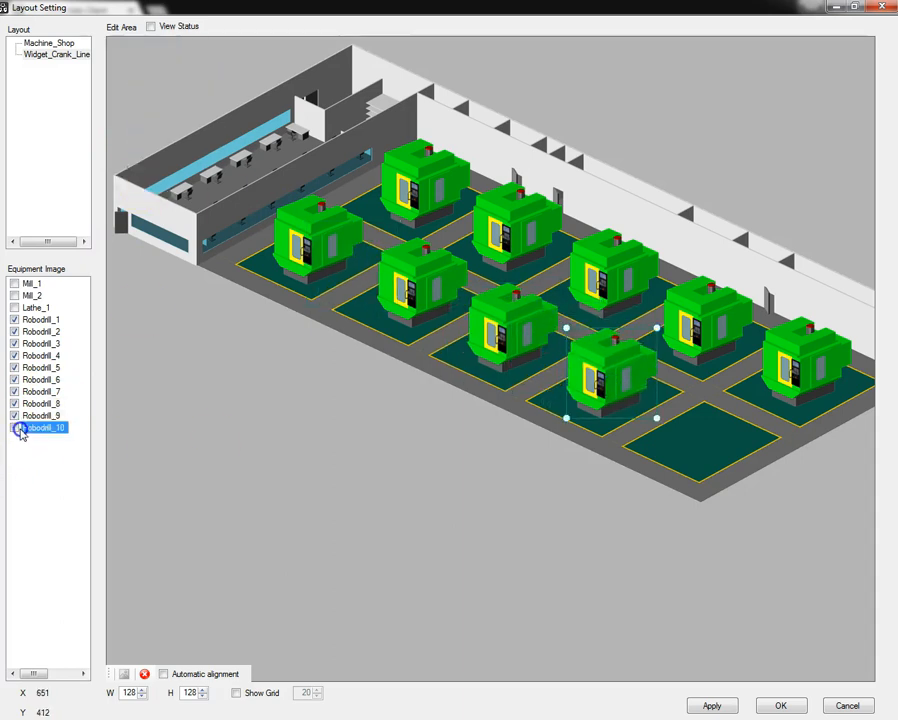
left_click_drag(175, 115, 673, 463)
left_click(600, 487)
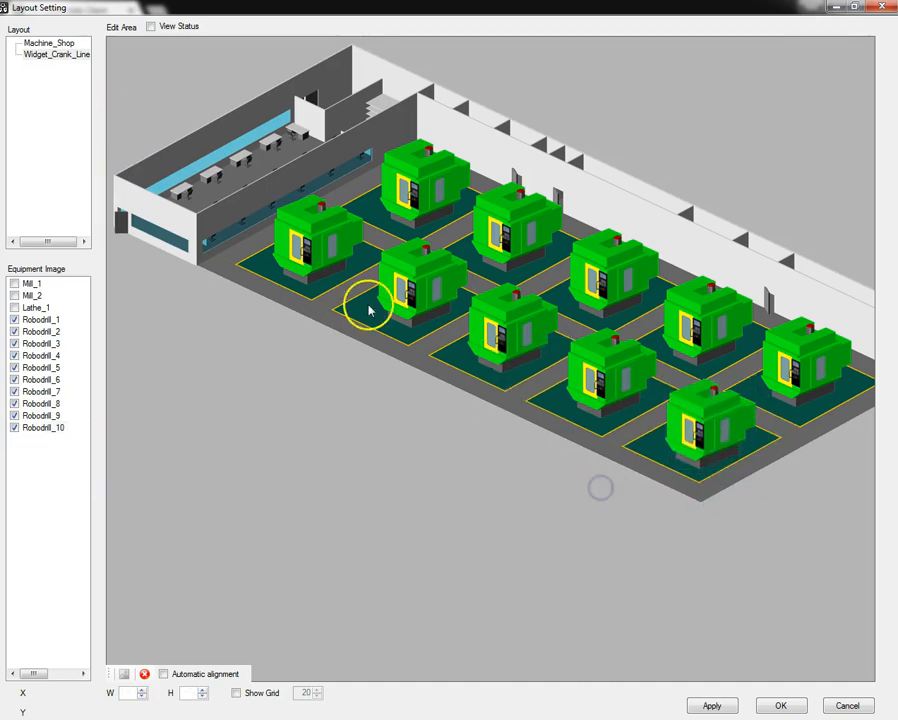
Fine-tune the machine positions so the Robodrills line up on their pads, and save the layout.
left_click_drag(325, 238, 404, 273)
left_click(472, 316)
left_click(597, 377)
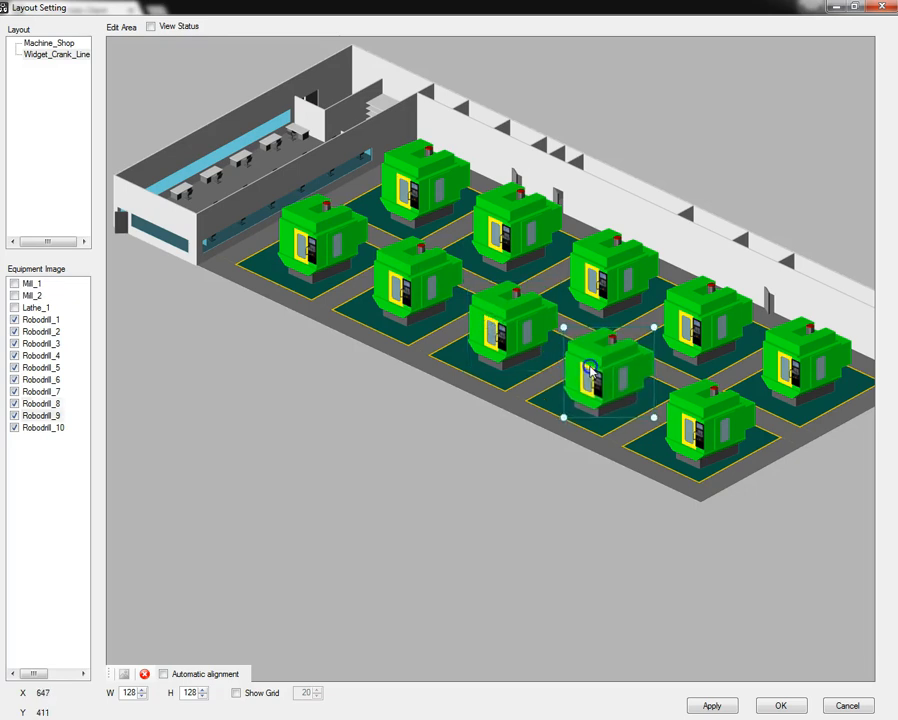
left_click(733, 458)
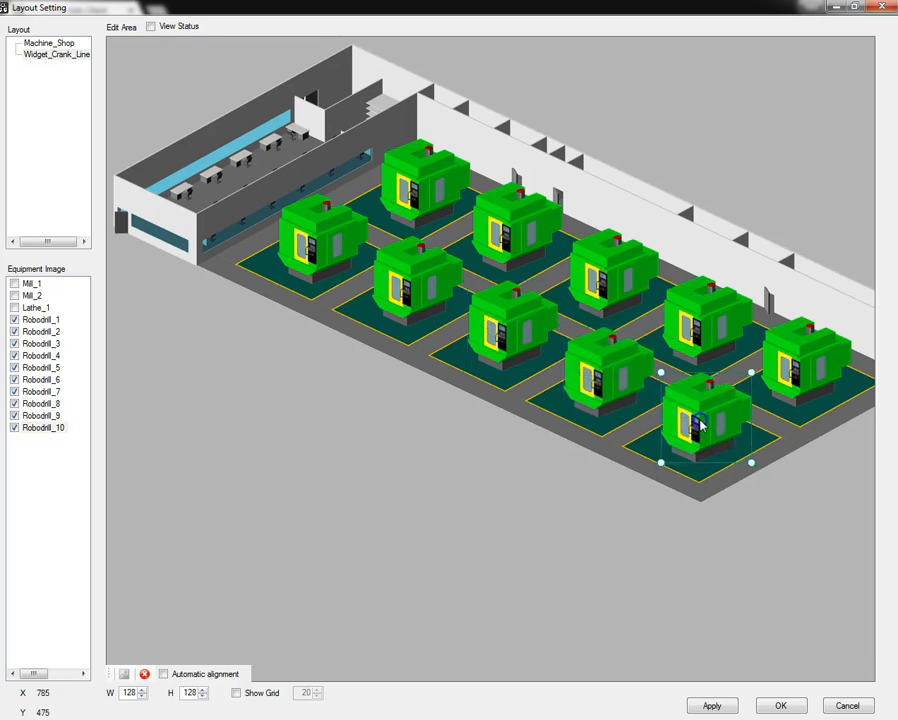
left_click(808, 385)
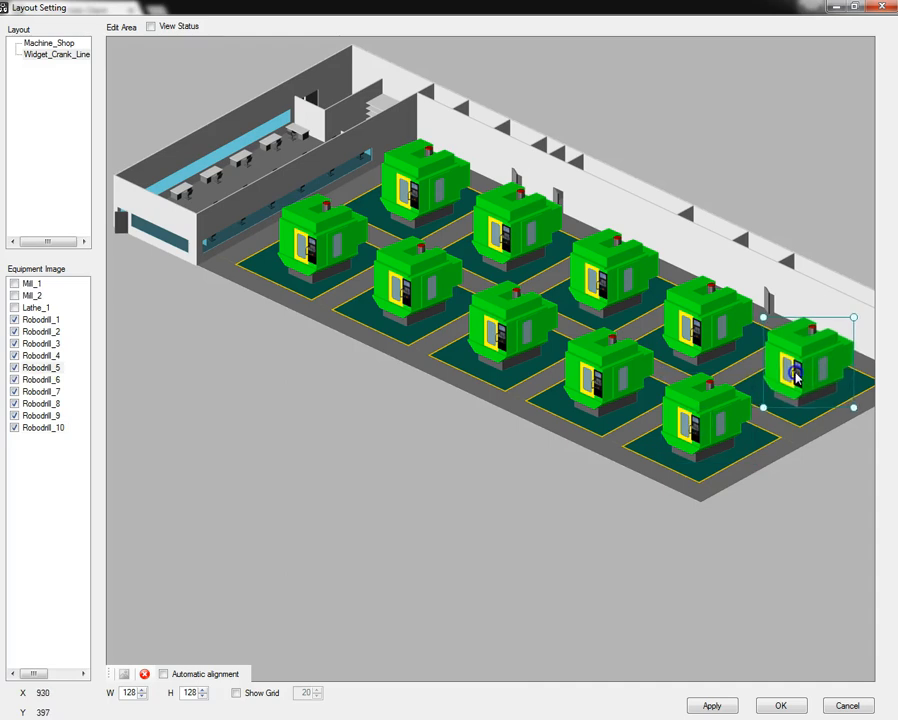
left_click(704, 343)
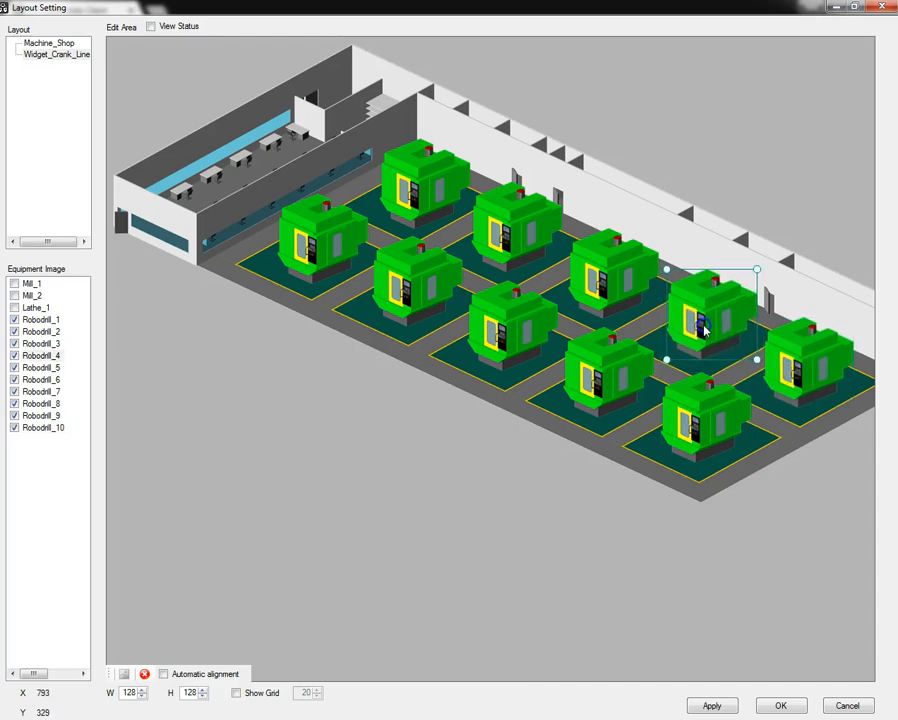
left_click(598, 286)
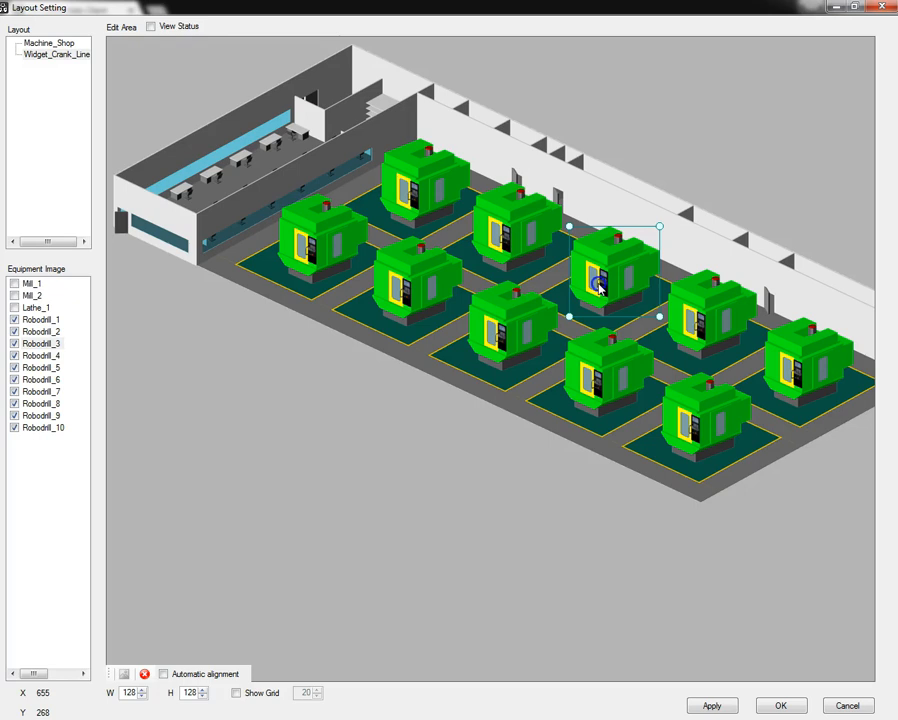
left_click(406, 190)
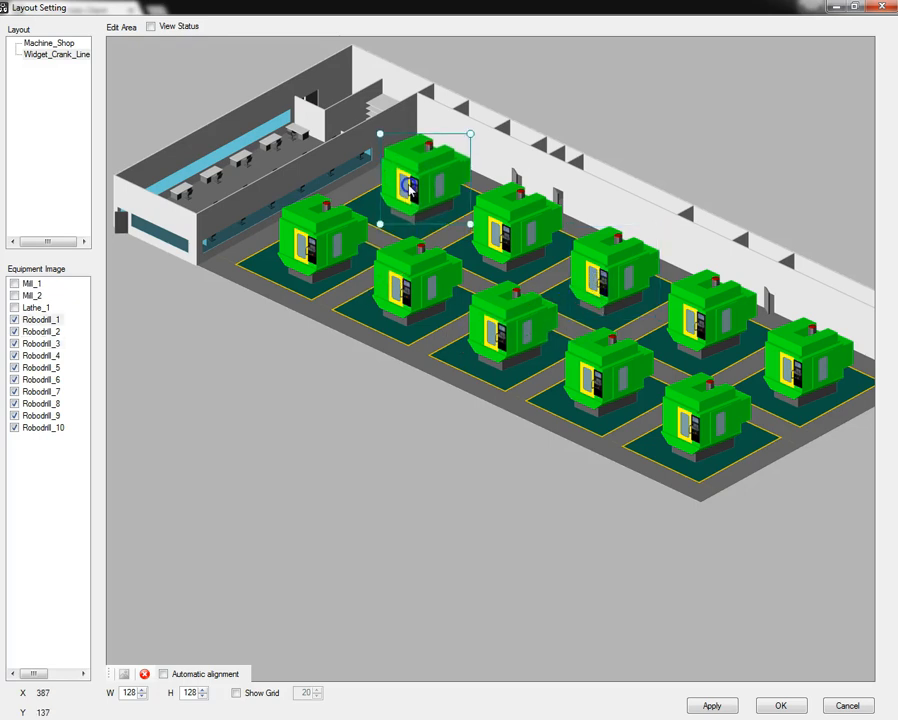
left_click(395, 441)
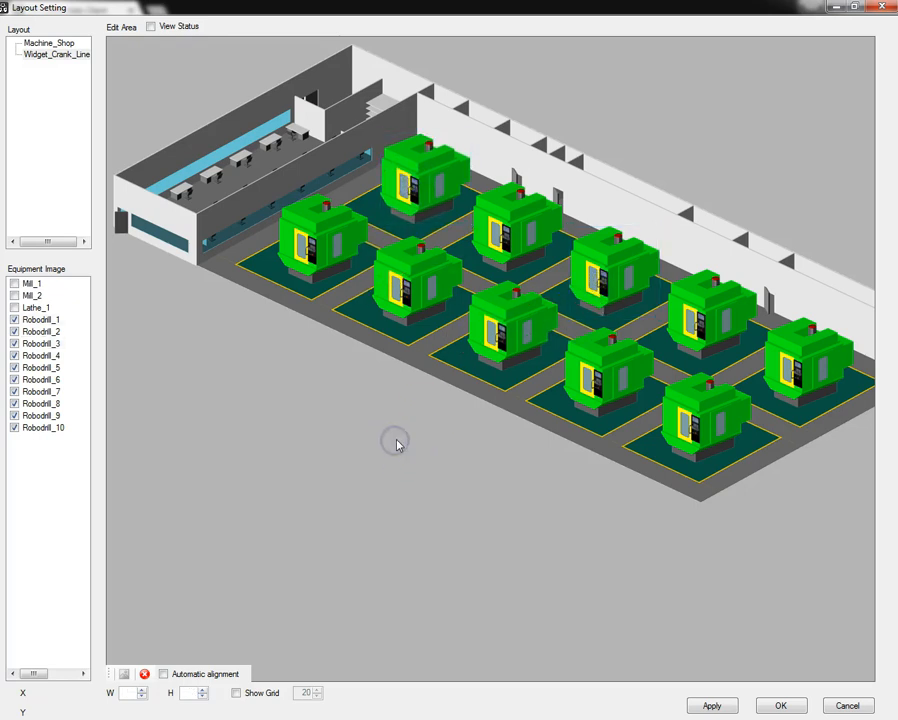
left_click(415, 475)
left_click(782, 708)
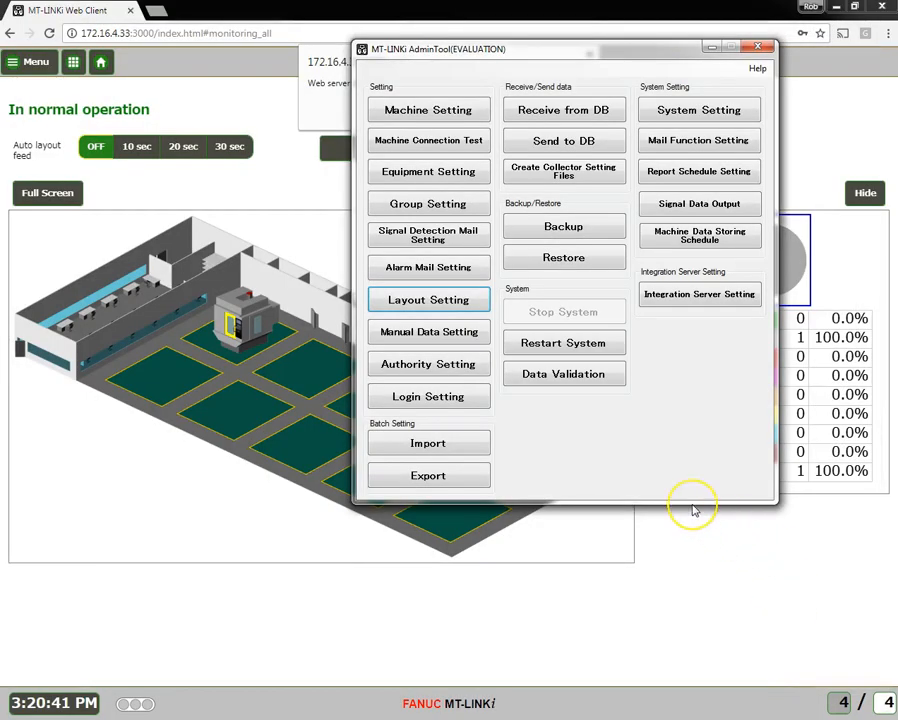
Send the setting data to the database with Reboot Receiver enabled, and close the Send to DB window.
left_click(689, 506)
left_click(601, 468)
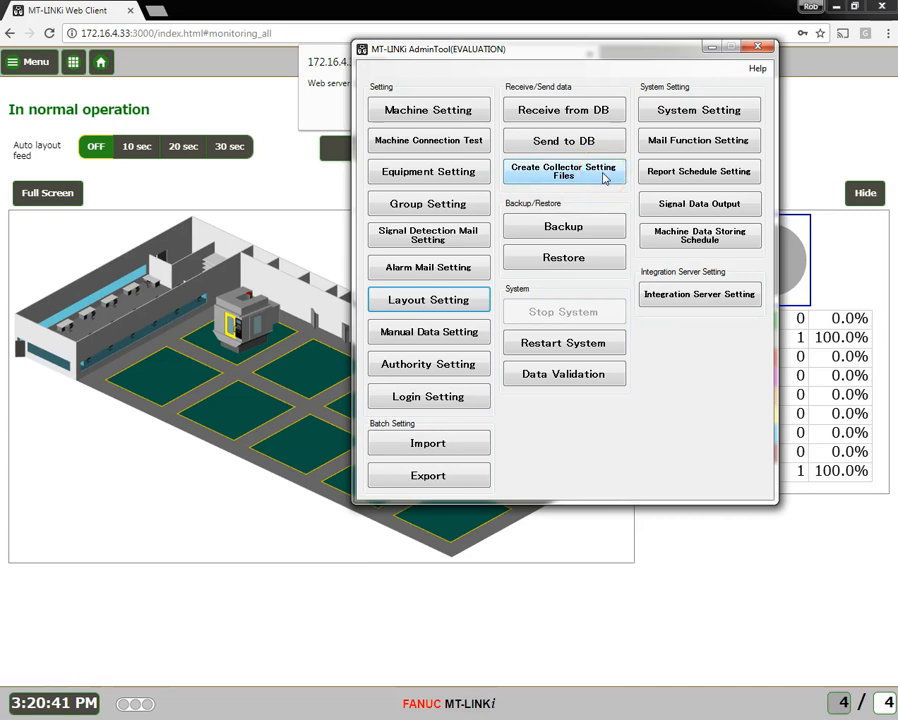
left_click(561, 141)
left_click(550, 511)
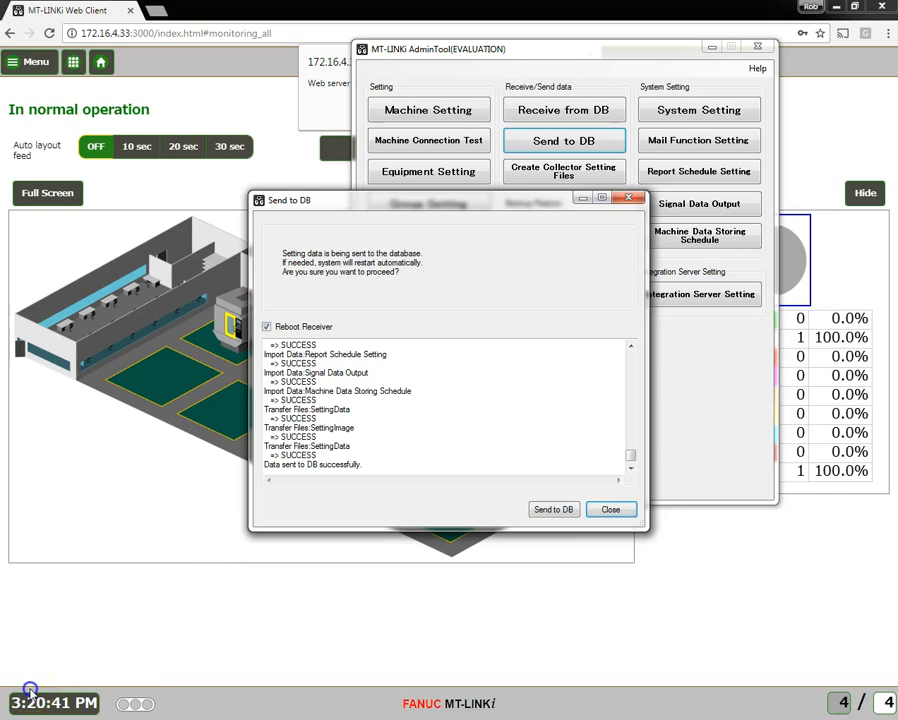
left_click(610, 509)
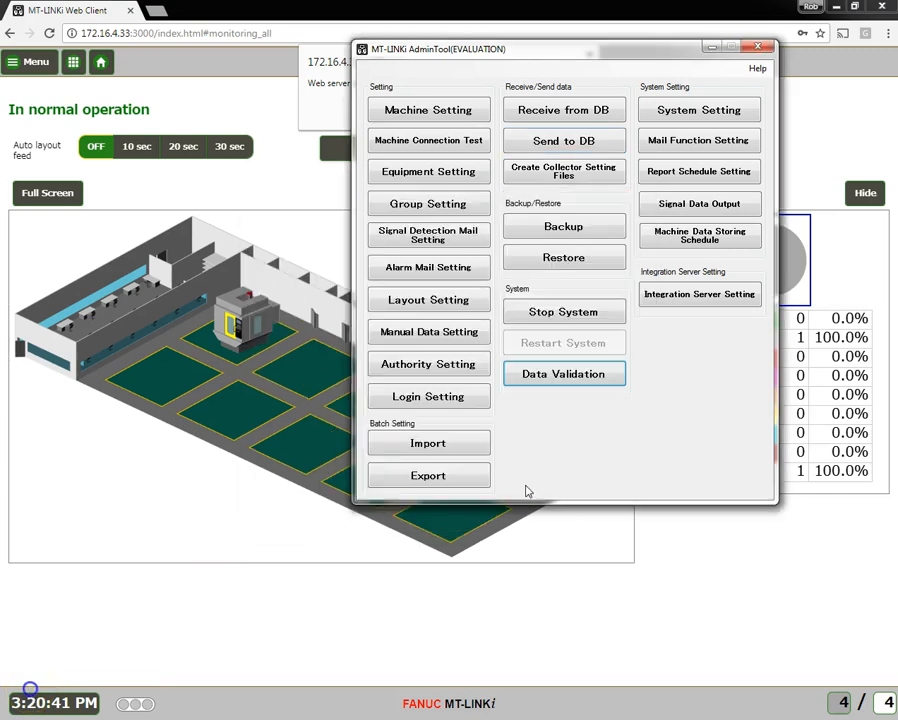
Switch to the MT-LINKi Web Client, sign in with the prefilled credentials, and open the Overlook monitoring screen.
left_click(336, 272)
left_click(566, 107)
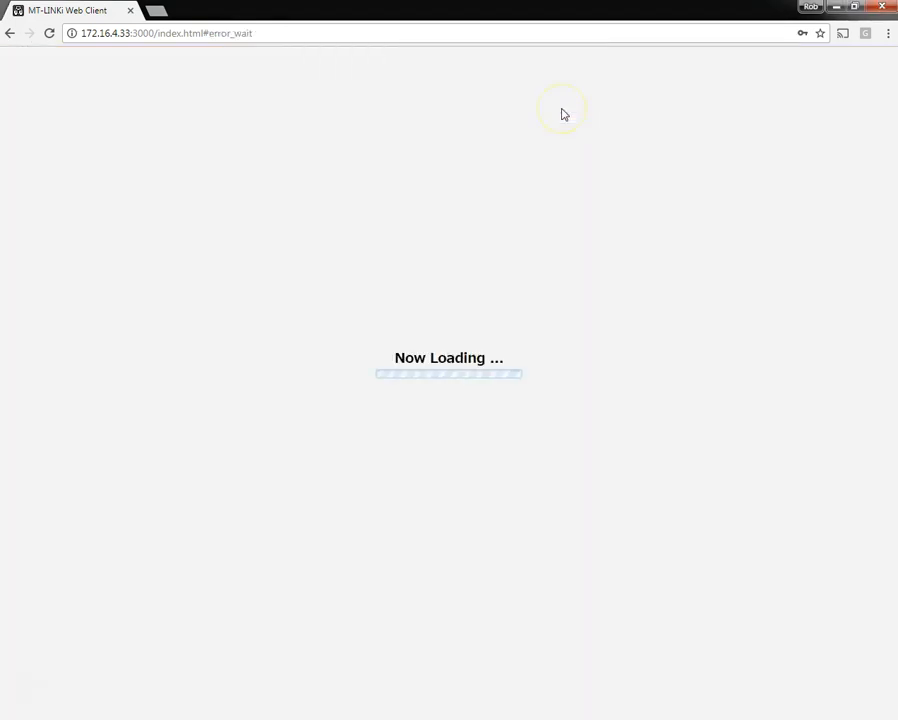
left_click(451, 124)
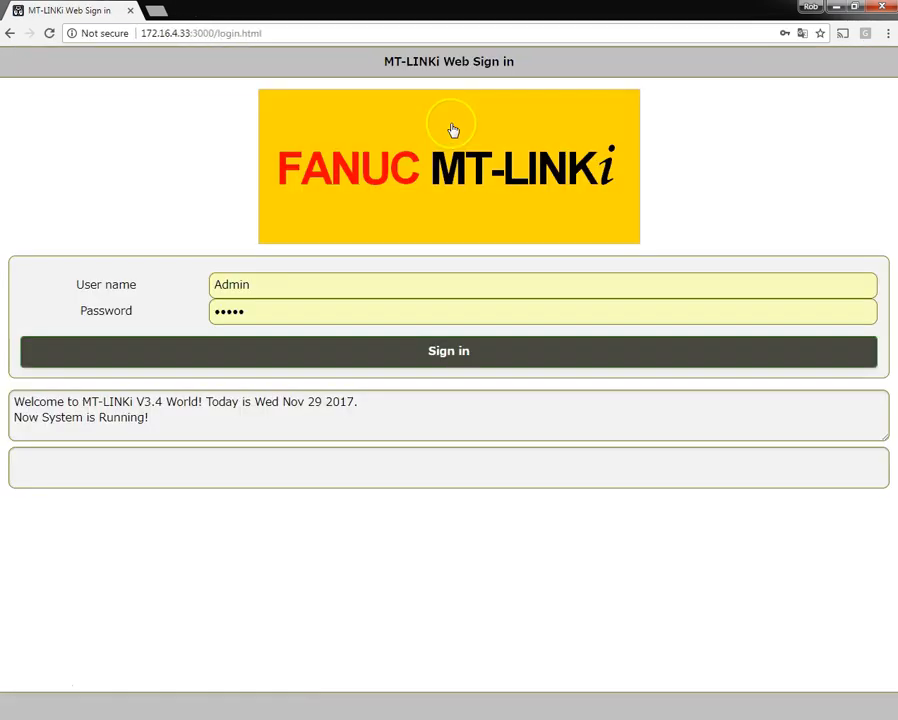
left_click(439, 356)
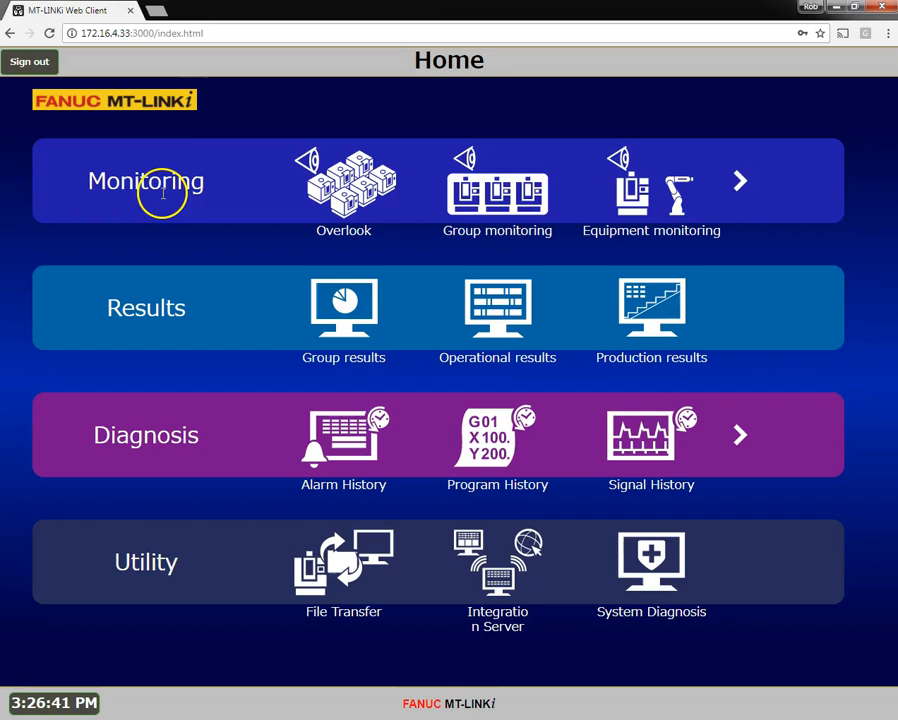
left_click(359, 190)
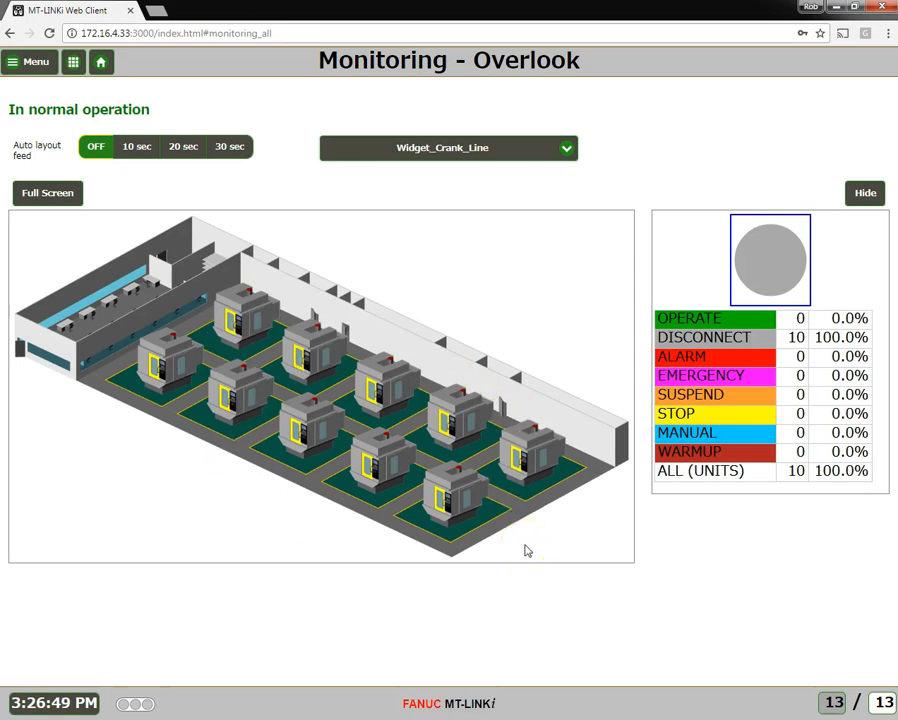
View the equipment monitoring page of Robodrill_2 from the overlook, and switch back to the MT-LINKi AdminTool.
left_click(313, 349)
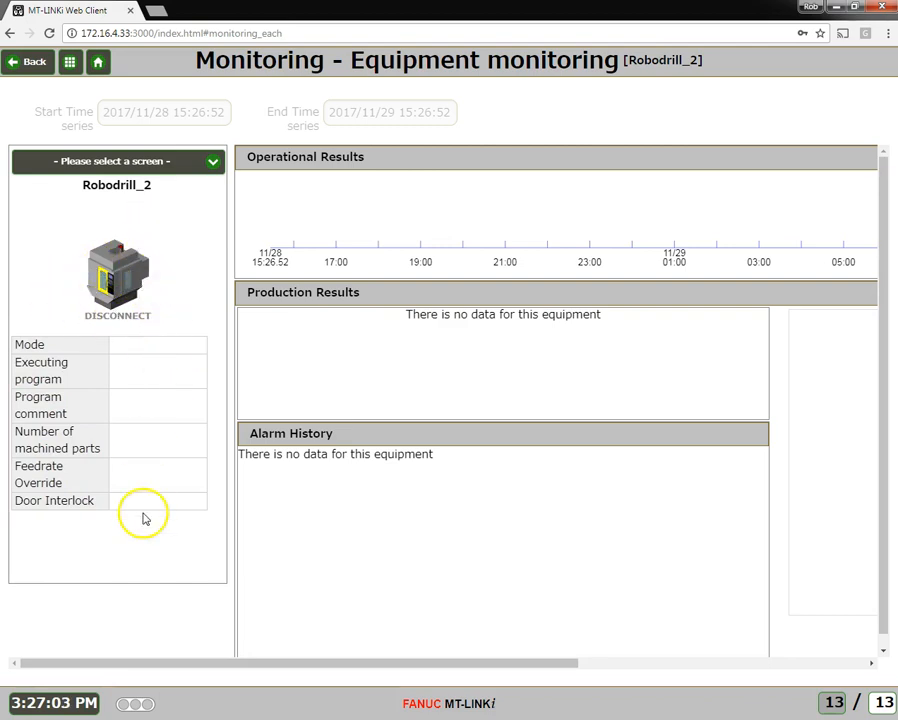
left_click(34, 63)
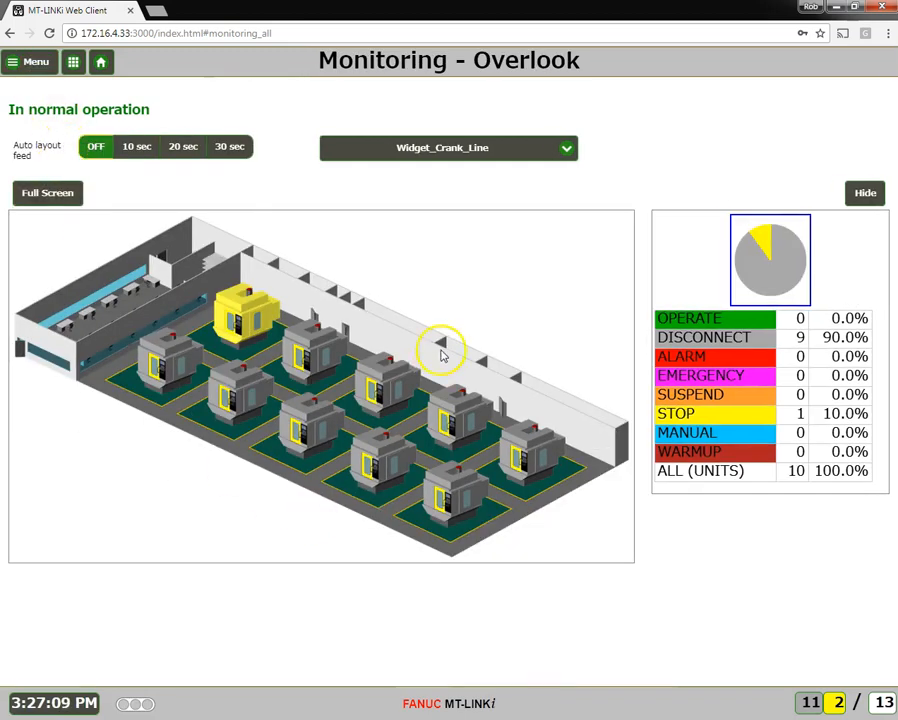
mouse_move(237, 319)
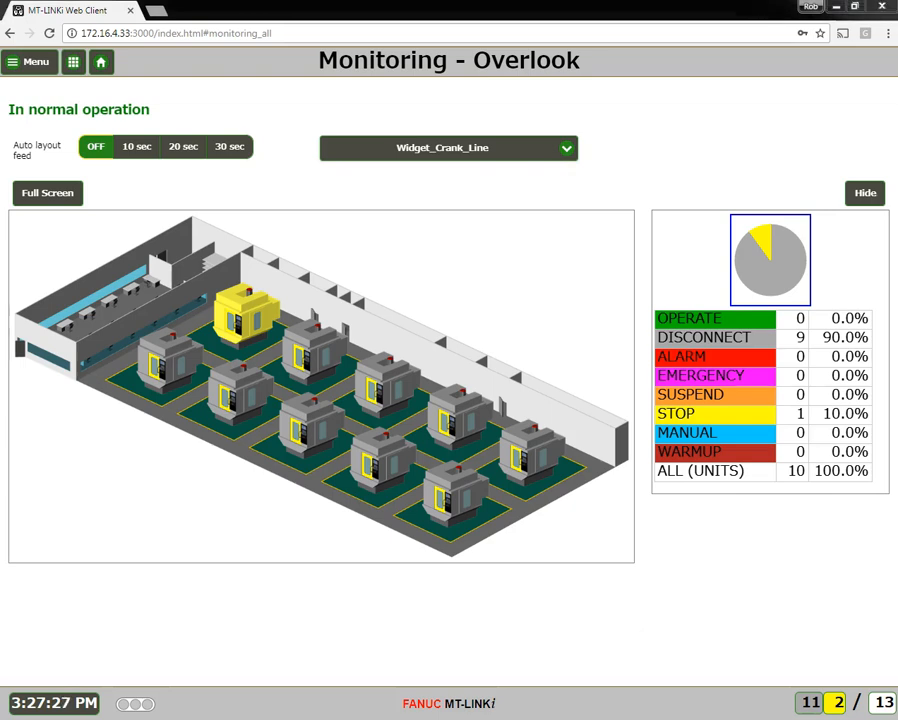
key("alt+Tab")
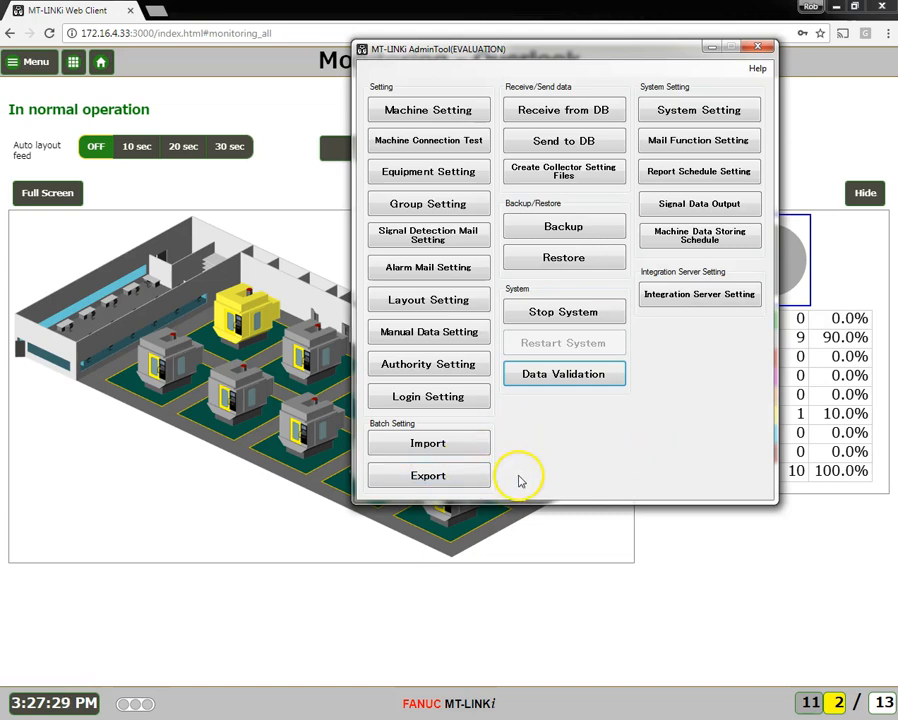